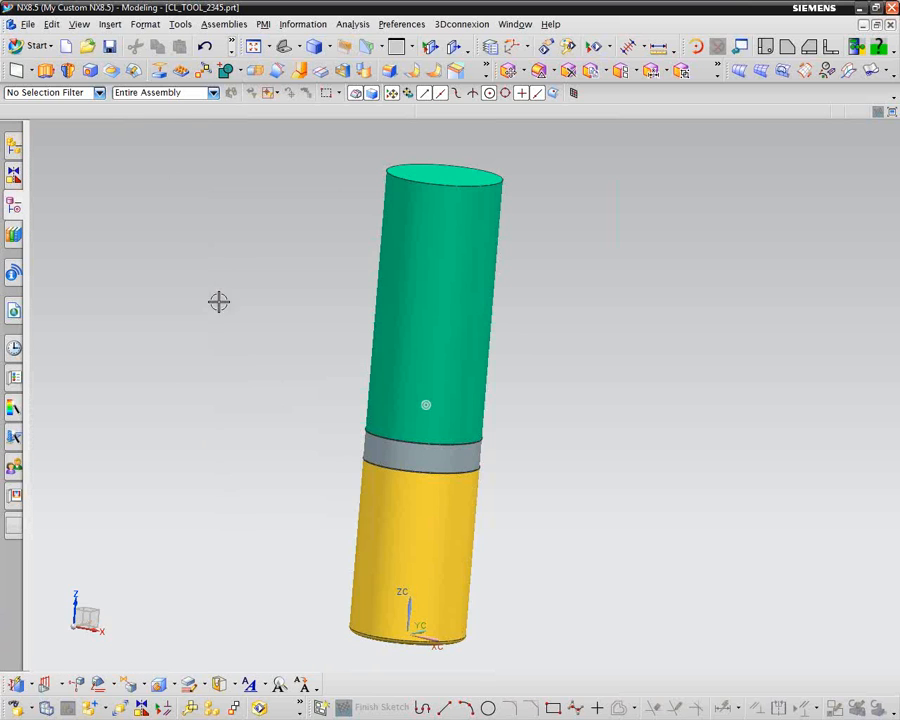
Step: Start creating a new component in the tool assembly, using the Model template
{"action": "left_click", "coordinate": [13, 204]}
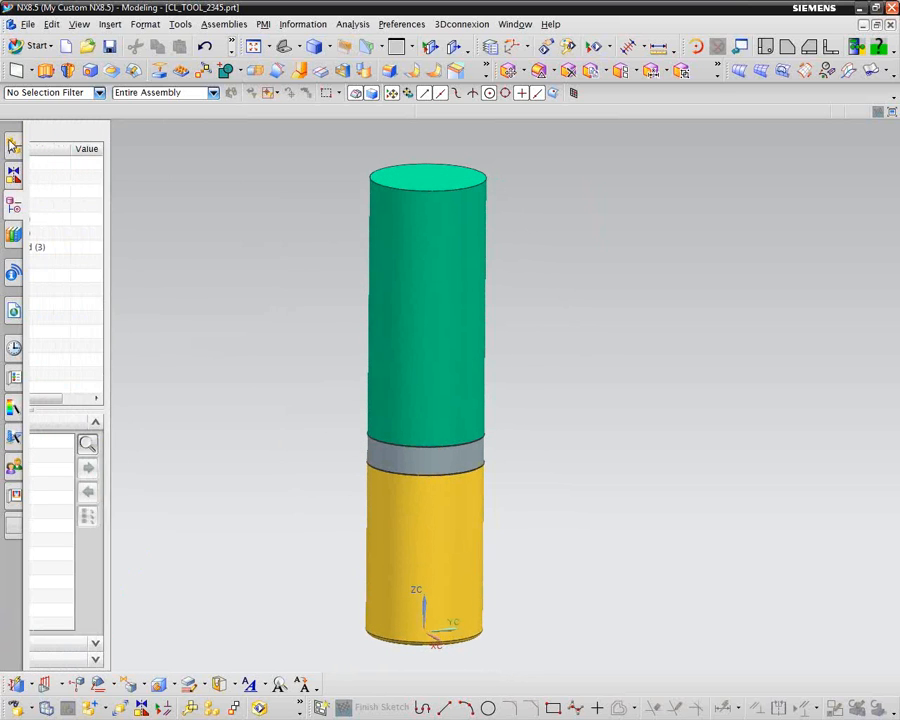
{"action": "left_click", "coordinate": [13, 146]}
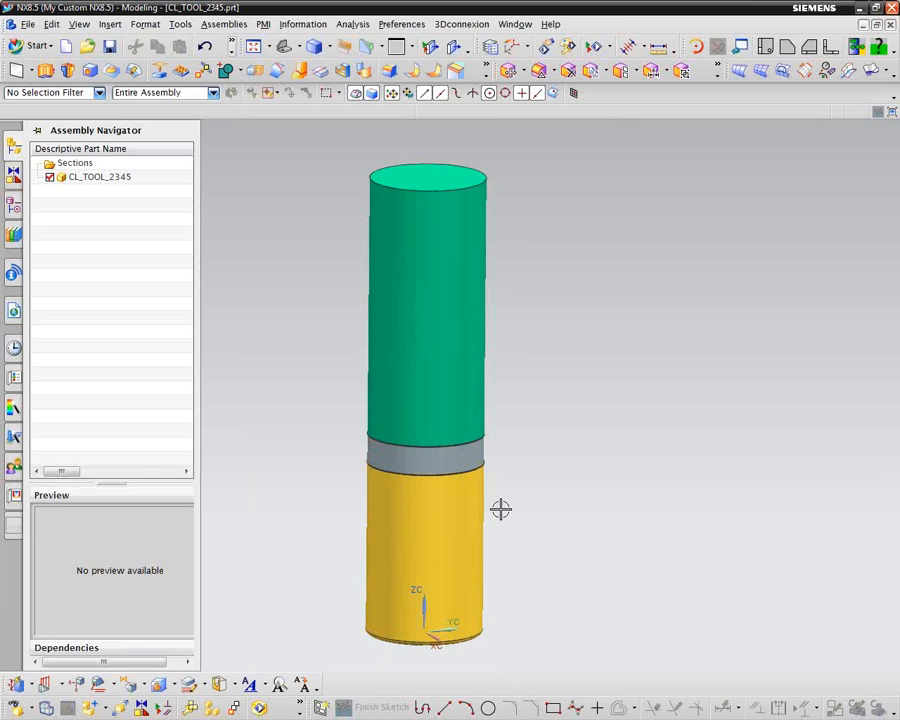
{"action": "mouse_move", "coordinate": [528, 472]}
{"action": "middle_mouse_down"}
{"action": "mouse_move", "coordinate": [557, 568]}
{"action": "mouse_move", "coordinate": [554, 544]}
{"action": "mouse_move", "coordinate": [573, 536]}
{"action": "mouse_move", "coordinate": [552, 513]}
{"action": "middle_mouse_up"}
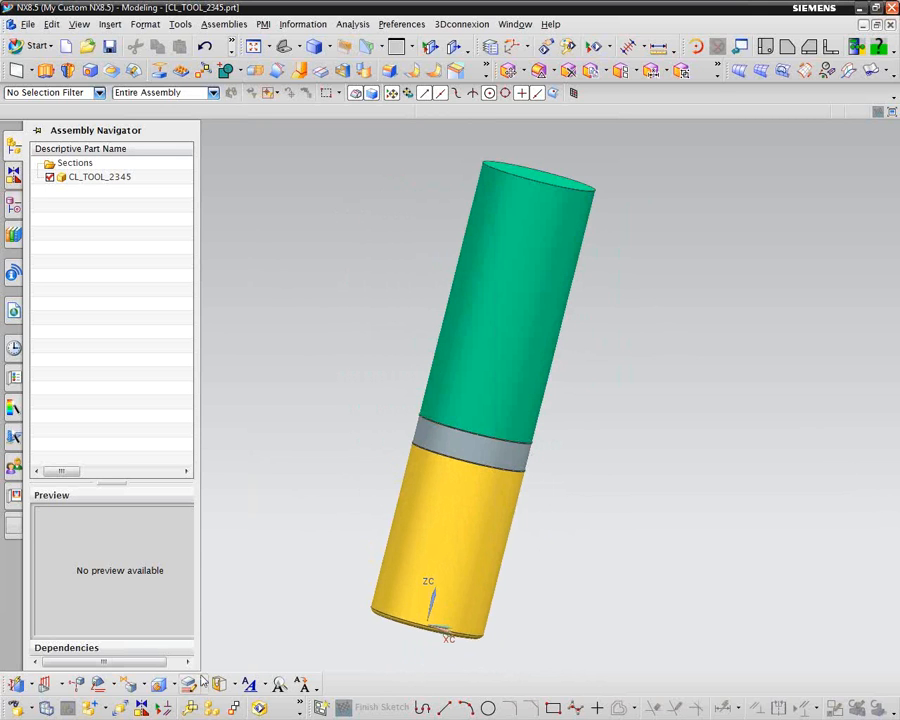
{"action": "left_click", "coordinate": [105, 710]}
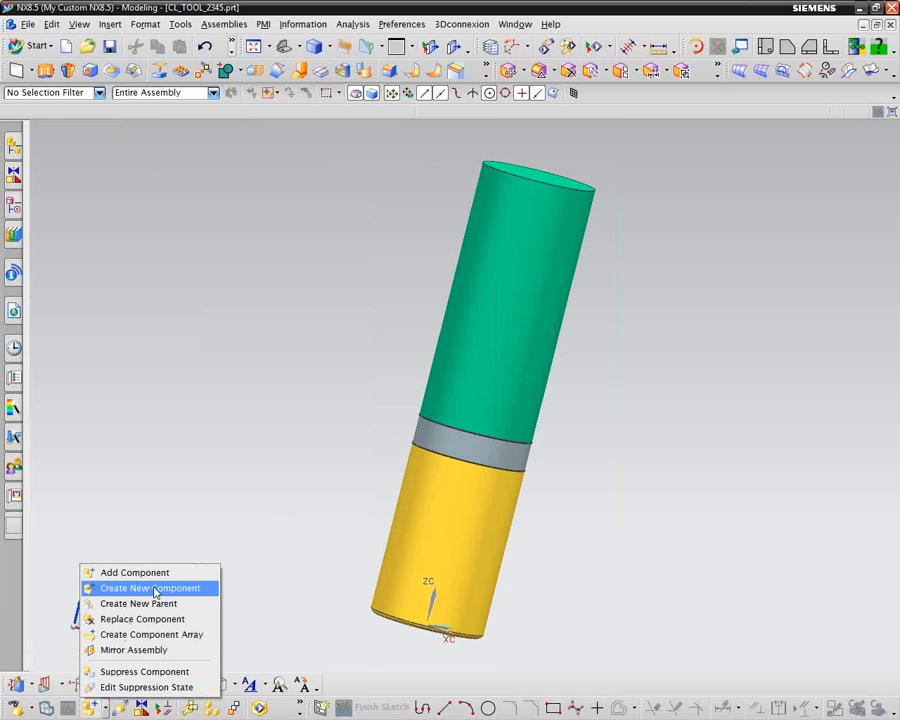
{"action": "left_click", "coordinate": [155, 595]}
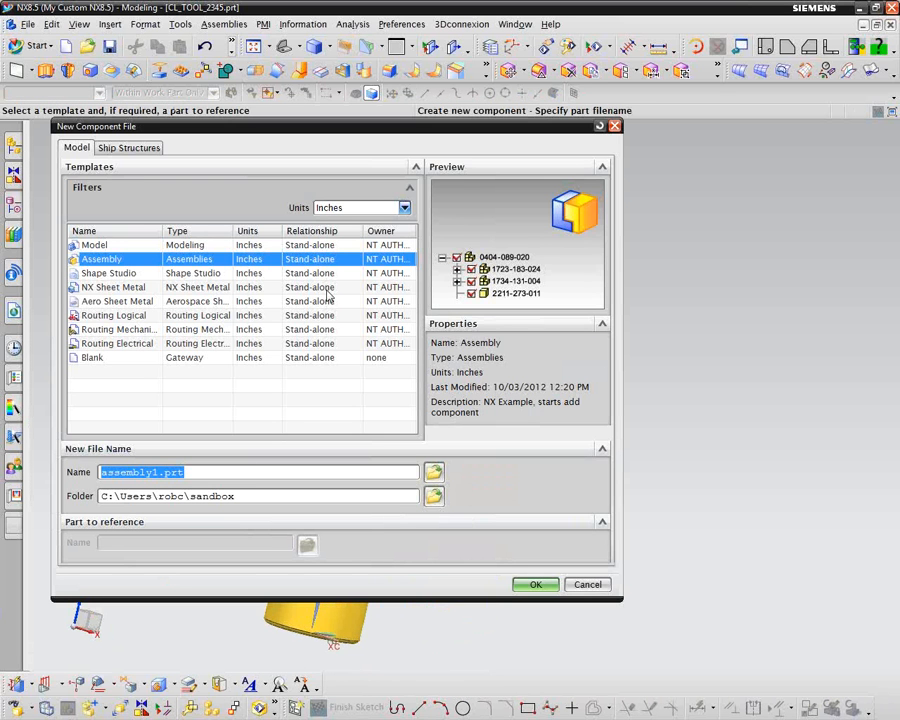
{"action": "left_click", "coordinate": [118, 244]}
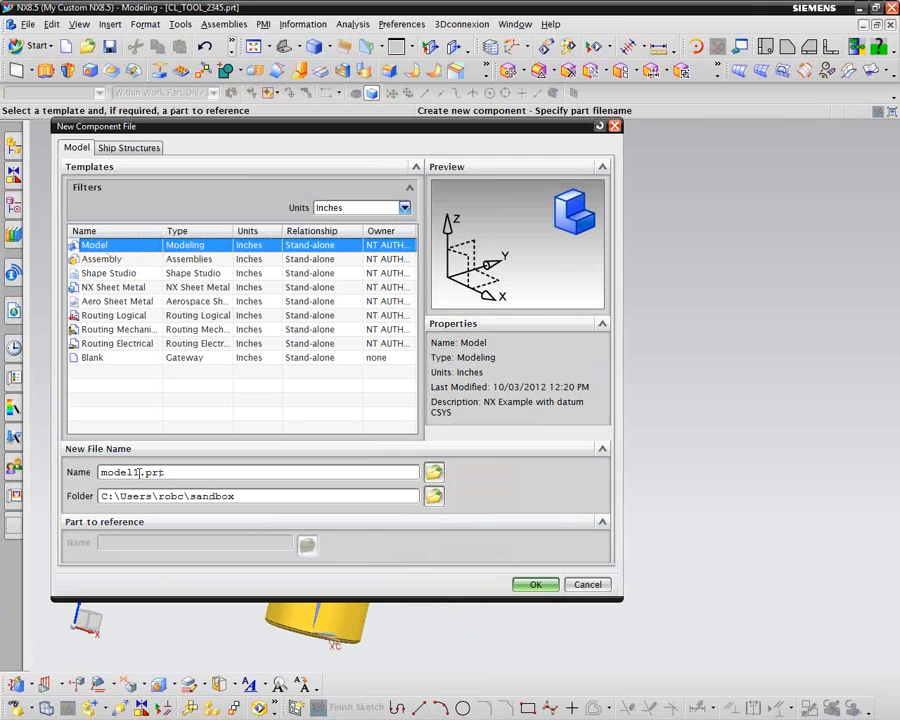
Step: Name the new component file CL_TOOL_1X4_CARB_EM.prt
{"action": "left_click_drag", "start_coordinate": [138, 472], "coordinate": [97, 474]}
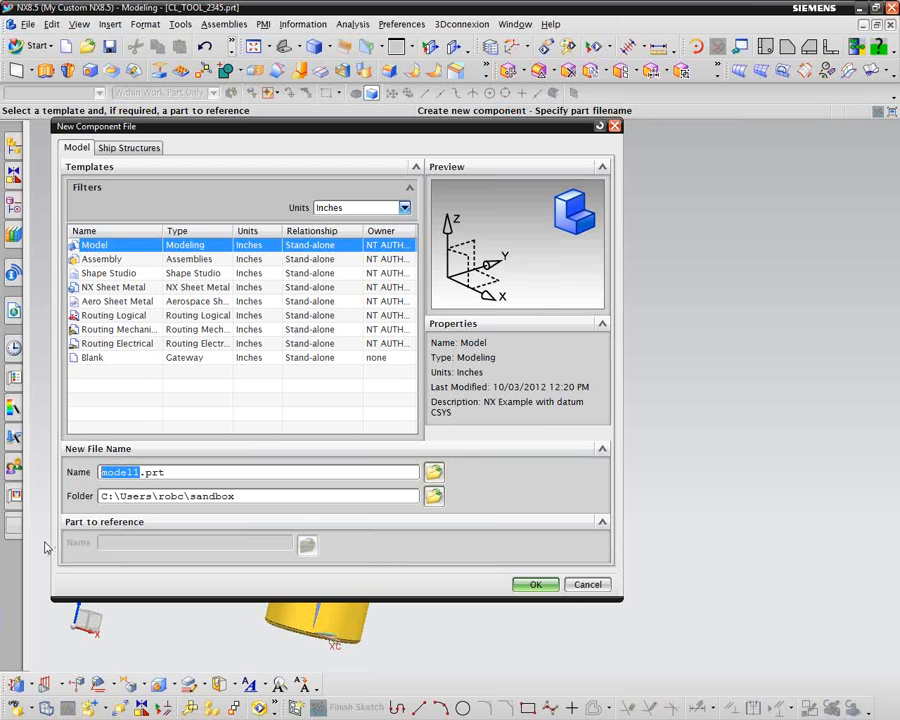
{"action": "type", "text": "c"}
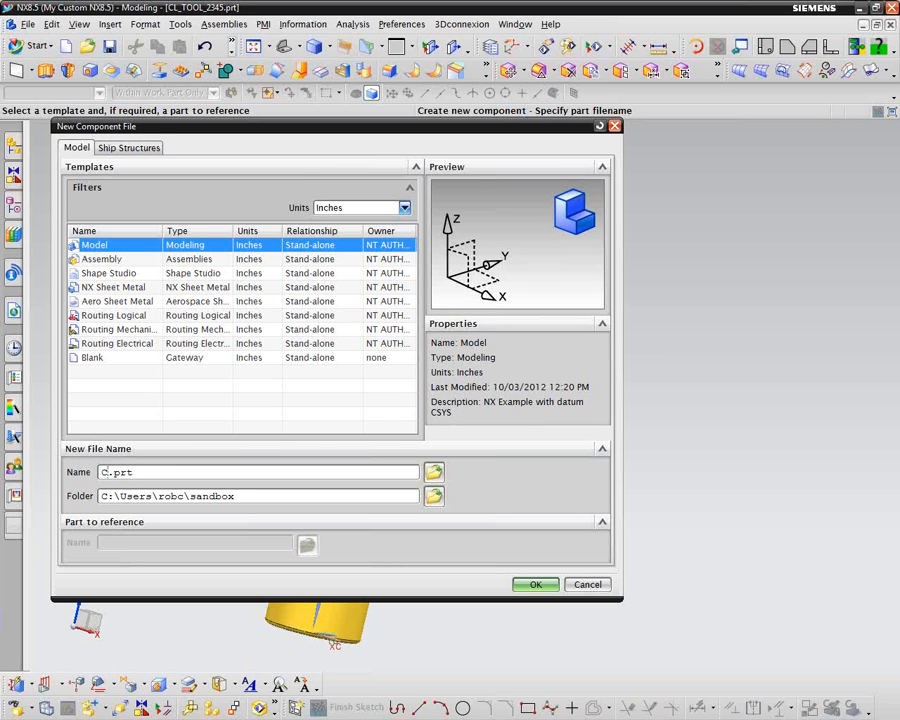
{"action": "type", "text": "L_TOOL_1X4_"}
{"action": "type", "text": "CARB"}
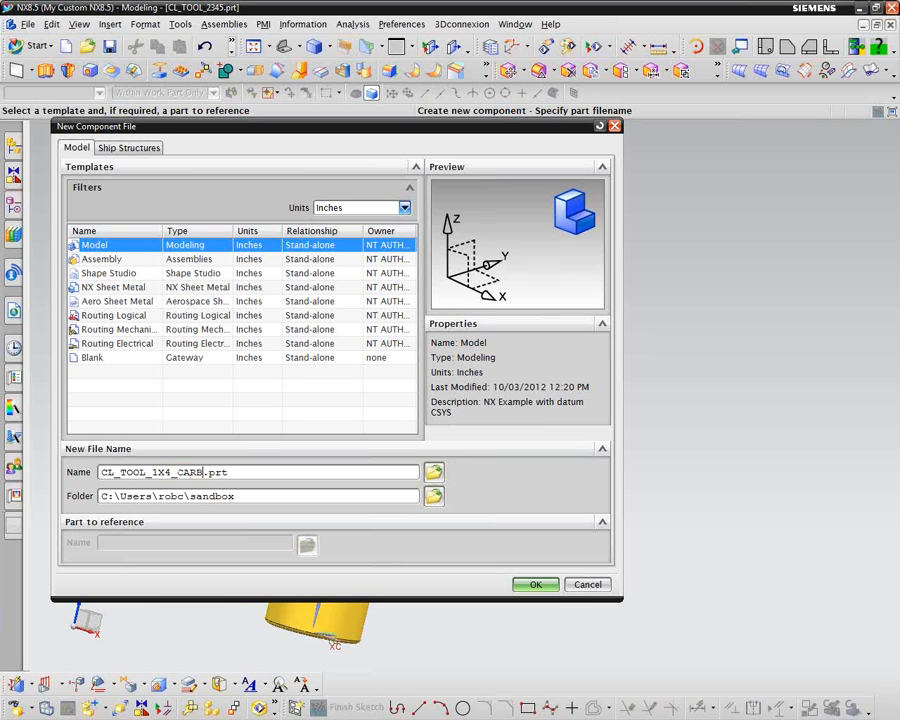
{"action": "type", "text": "_EM"}
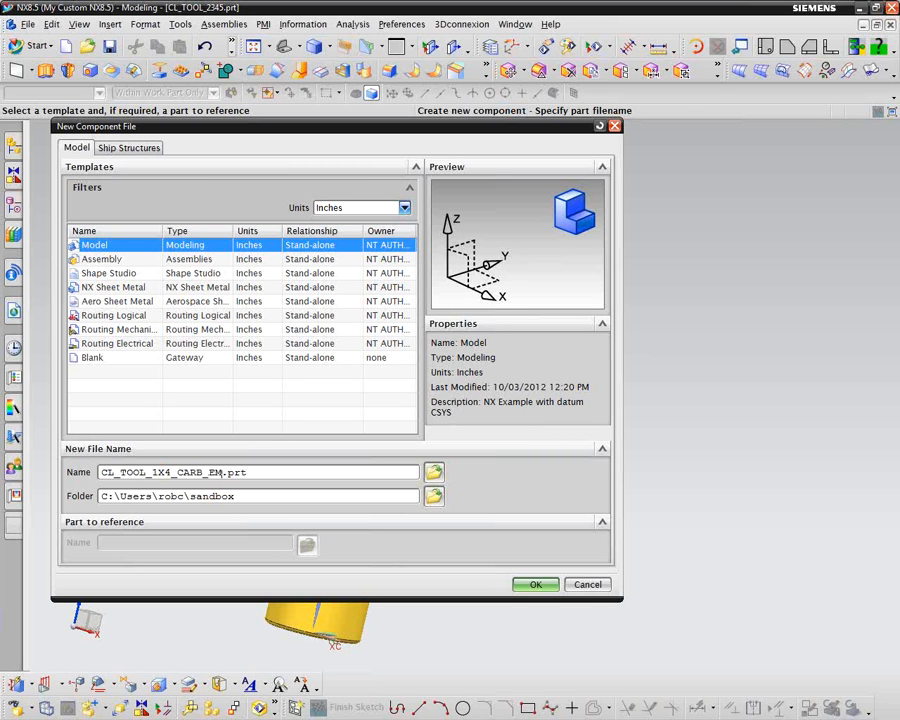
Step: Set the component's folder to tool_models within the customer part files library and accept the file settings
{"action": "left_click", "coordinate": [434, 497]}
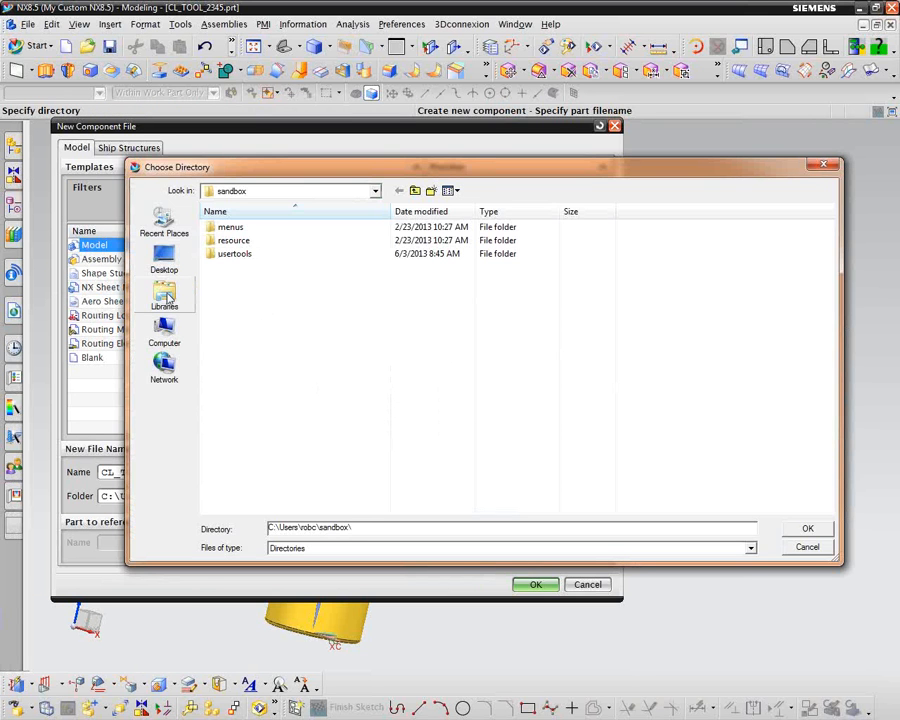
{"action": "left_click", "coordinate": [166, 296]}
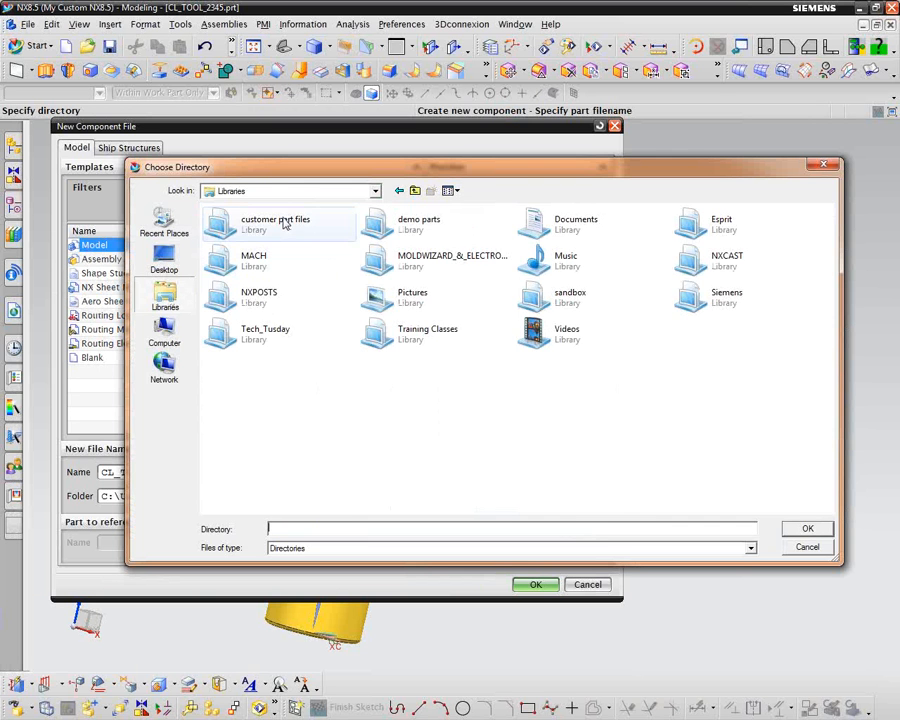
{"action": "double_click", "coordinate": [284, 224]}
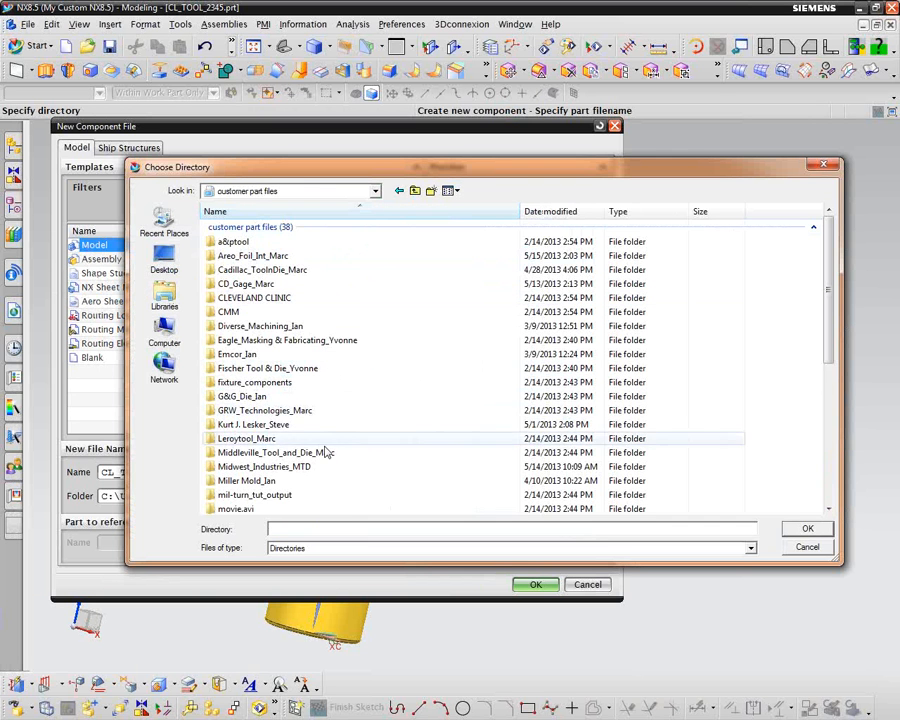
{"action": "left_click_drag", "start_coordinate": [828, 323], "coordinate": [845, 470]}
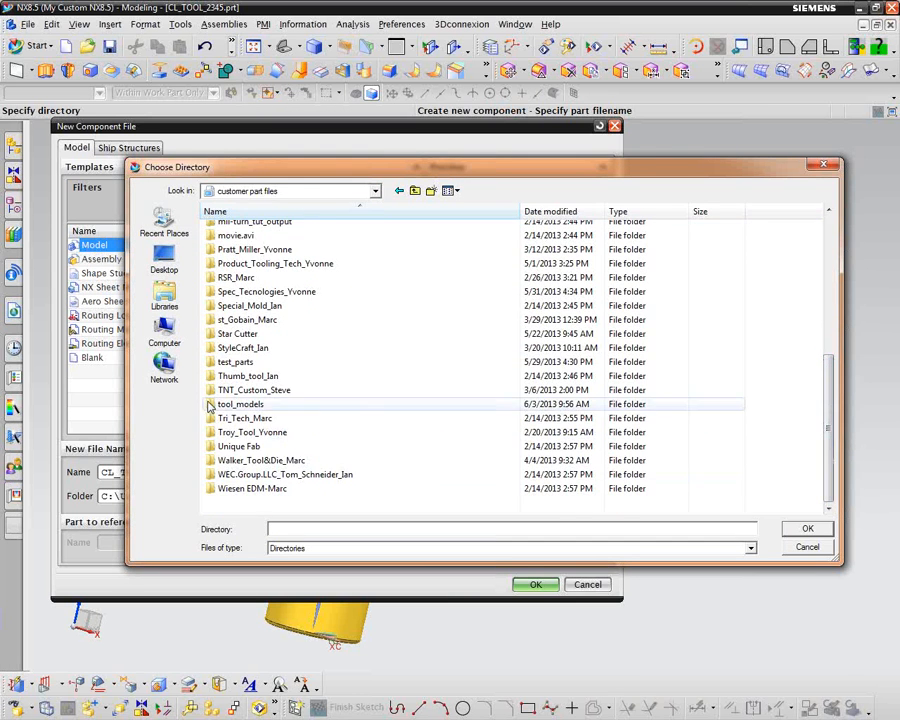
{"action": "double_click", "coordinate": [212, 407]}
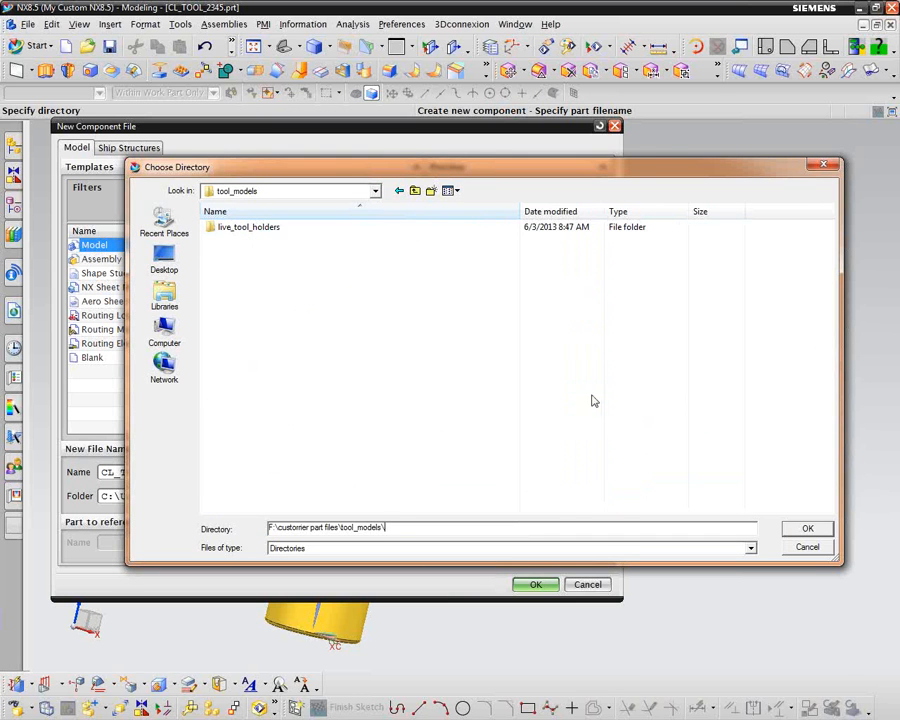
{"action": "left_click", "coordinate": [801, 527]}
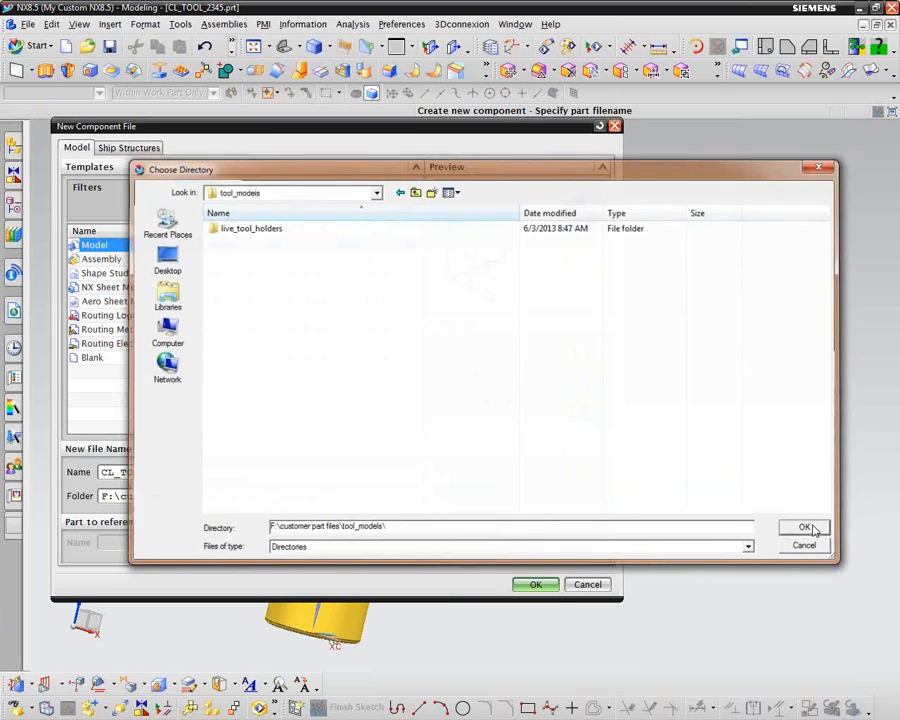
{"action": "left_click", "coordinate": [522, 584]}
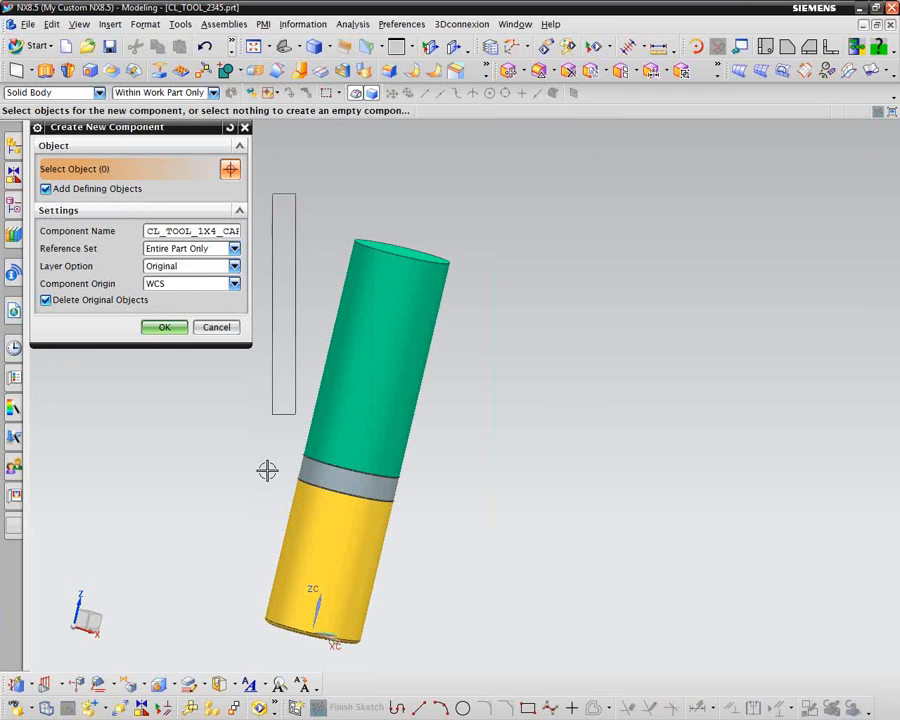
Step: Select all three solid bodies of the cutting tool and create the new component from them
{"action": "left_click_drag", "start_coordinate": [352, 648], "coordinate": [263, 602]}
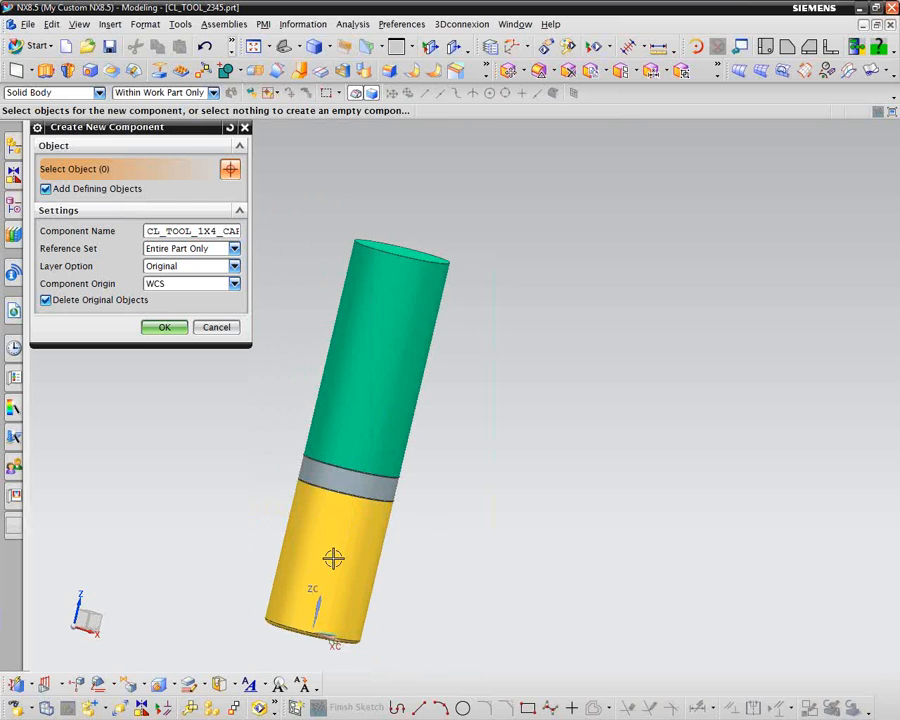
{"action": "scroll", "coordinate": [390, 437], "scroll_direction": "down", "scroll_amount": 2}
{"action": "middle_click_drag", "start_coordinate": [333, 558], "coordinate": [450, 605]}
{"action": "left_click_drag", "start_coordinate": [307, 261], "coordinate": [480, 615]}
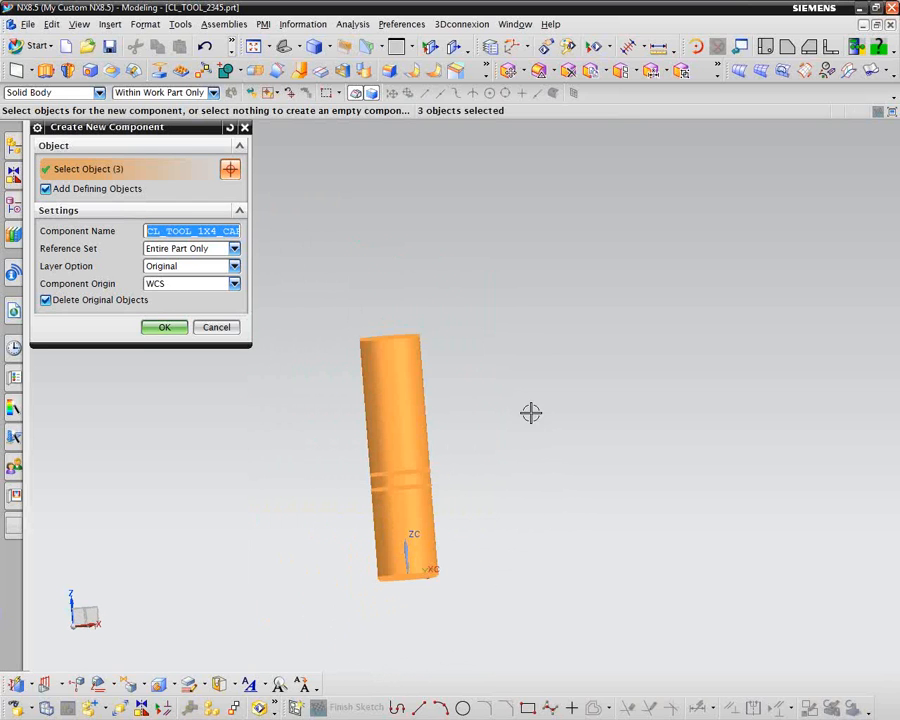
{"action": "left_click", "coordinate": [165, 328]}
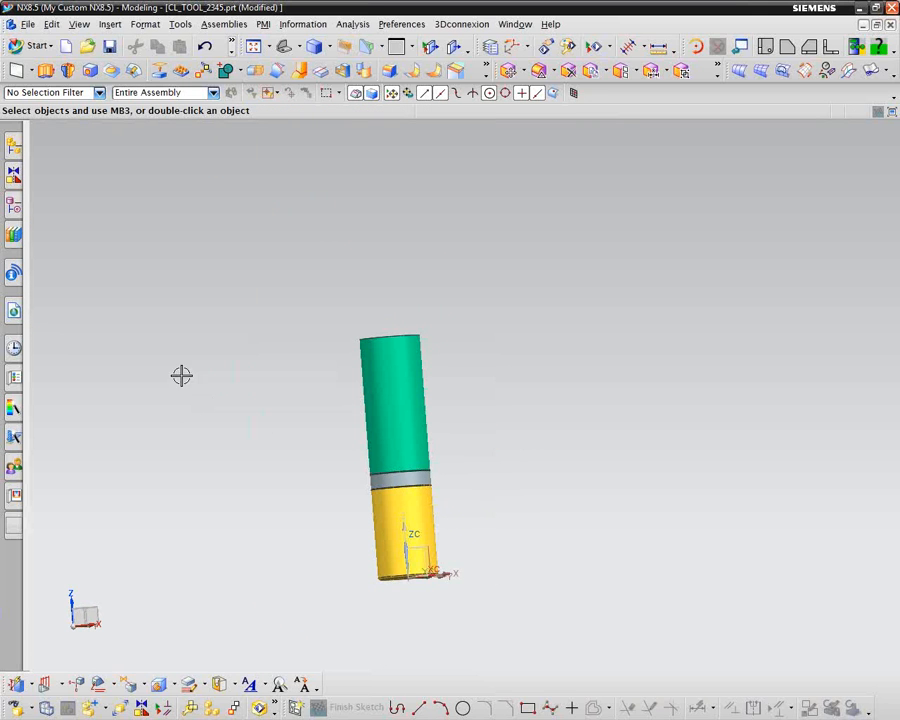
Step: Add the loaded part HSK100X1X3L.prt as a component, positioned by constraints
{"action": "left_click", "coordinate": [13, 148]}
{"action": "left_click", "coordinate": [105, 710]}
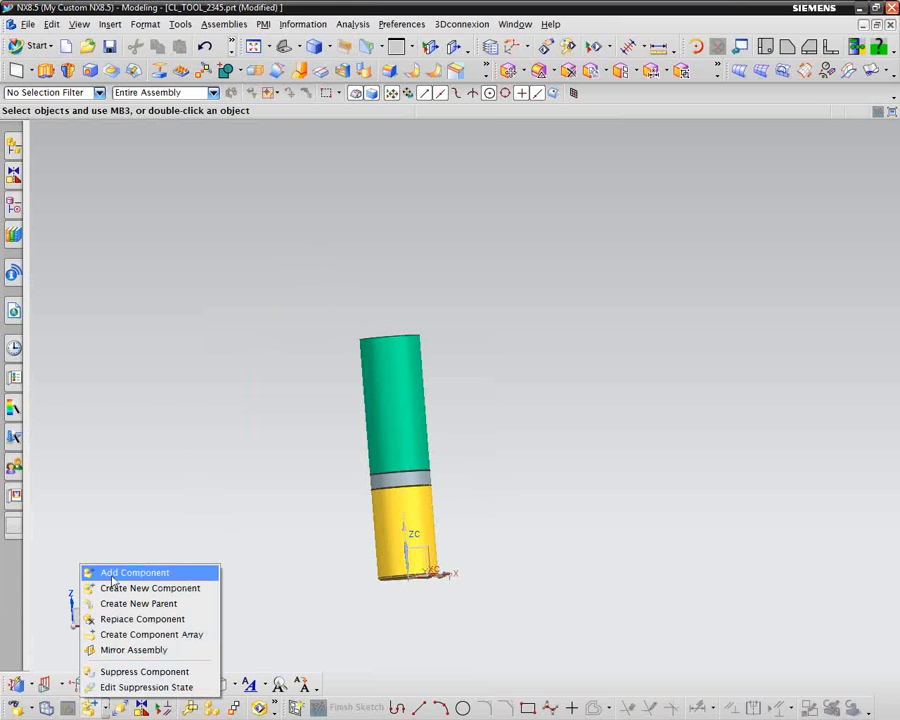
{"action": "left_click", "coordinate": [113, 573]}
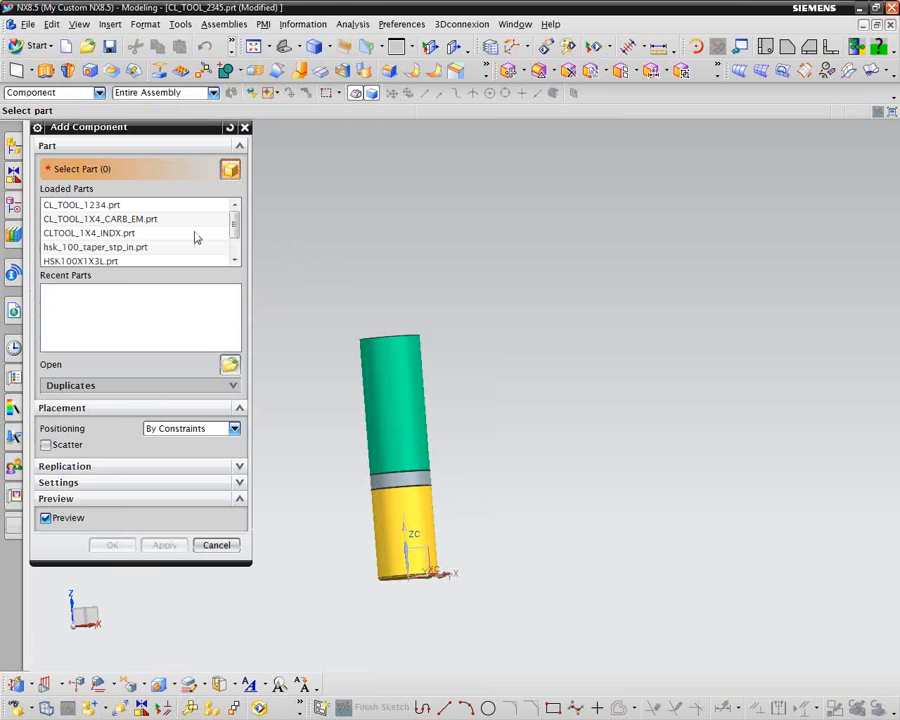
{"action": "left_click", "coordinate": [84, 261]}
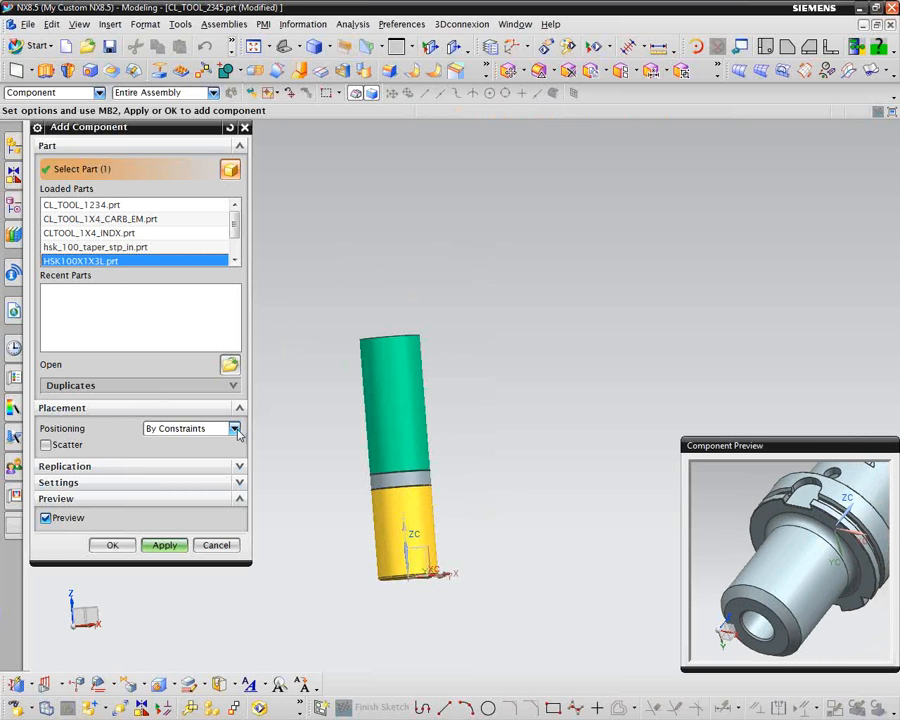
{"action": "left_click", "coordinate": [113, 545]}
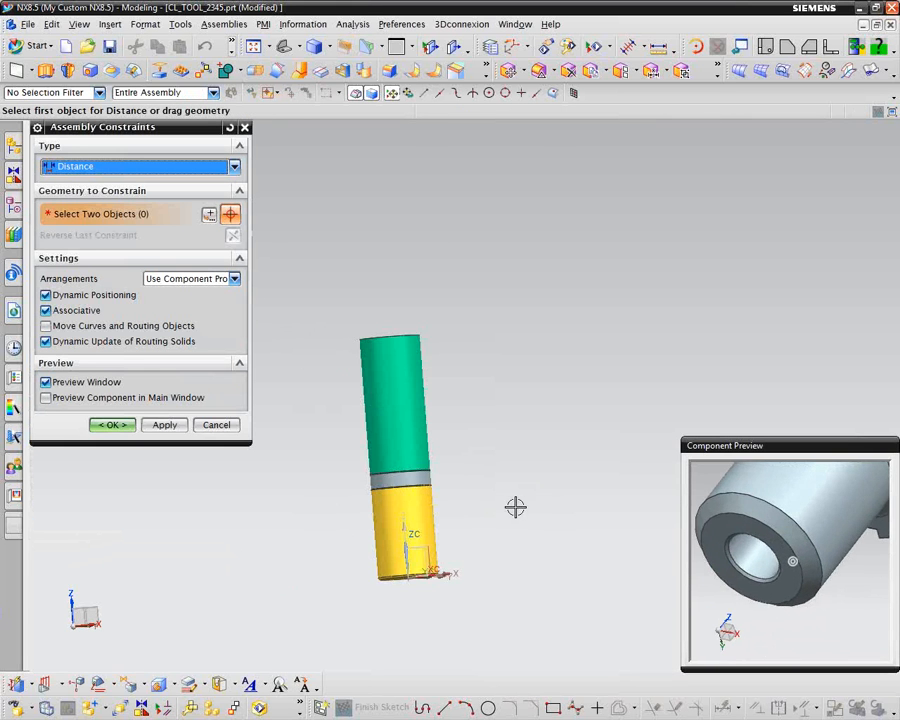
Step: Apply a Touch Align constraint between the holder's bore and the tool's green cylindrical shank
{"action": "left_click", "coordinate": [234, 166]}
{"action": "left_click", "coordinate": [80, 184]}
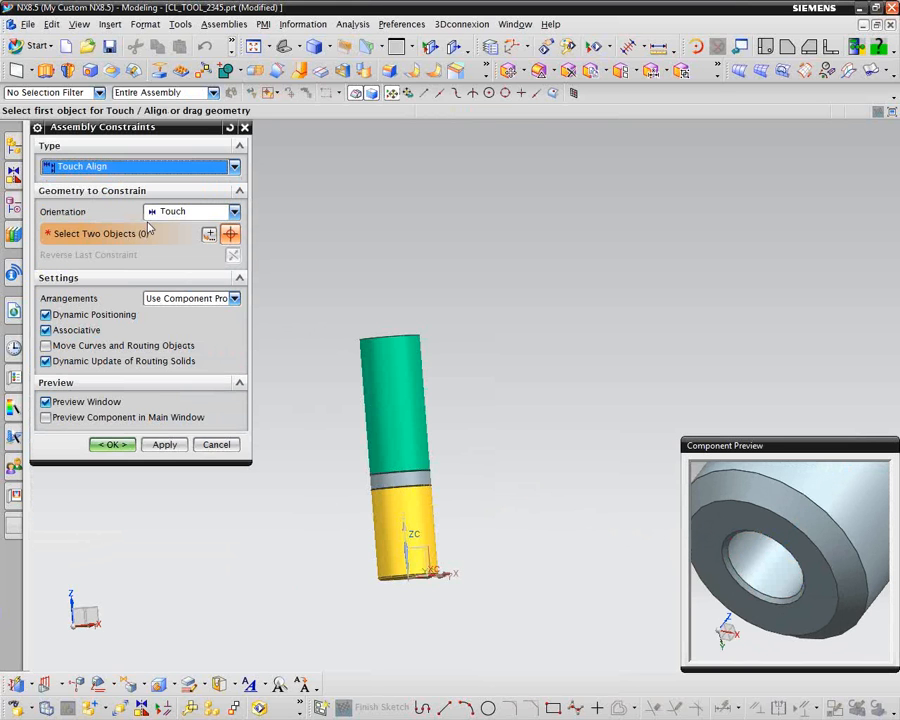
{"action": "left_click", "coordinate": [750, 562]}
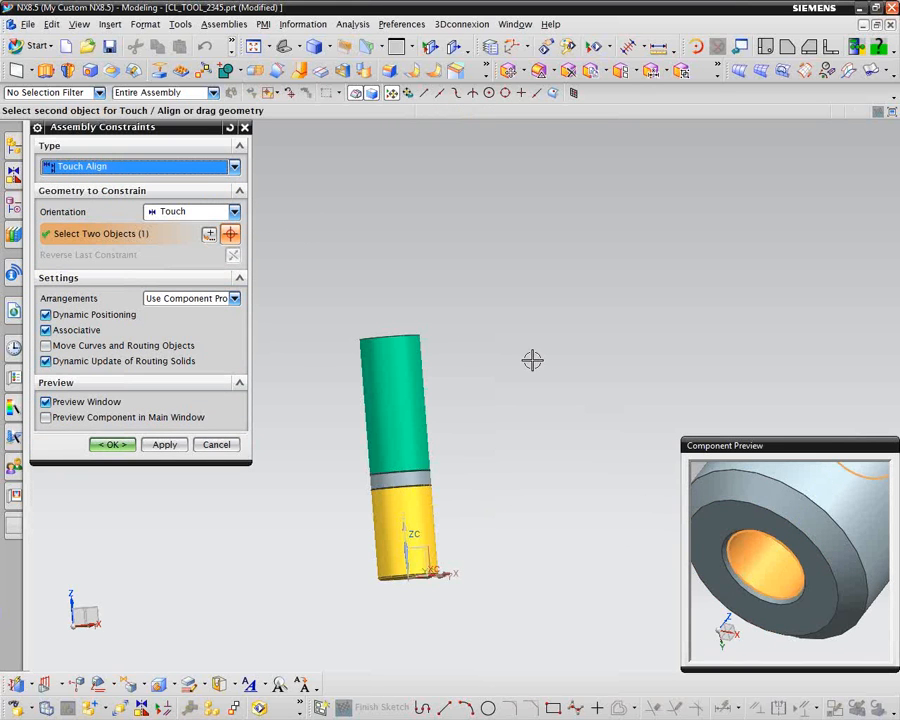
{"action": "left_click", "coordinate": [407, 388]}
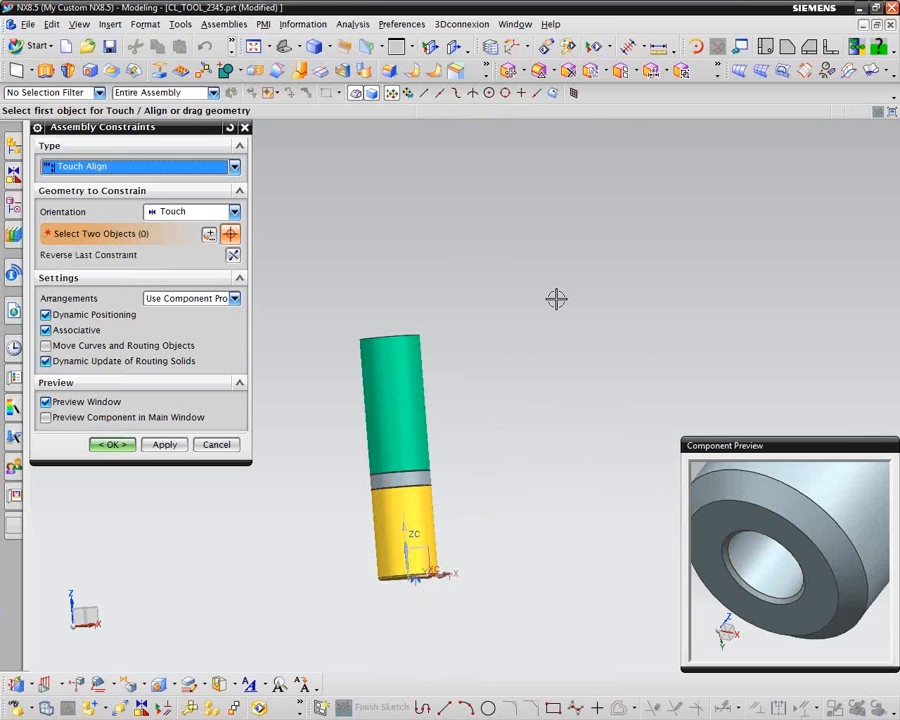
Step: Constrain the holder's front face 2 in from the shank's end face with a Distance constraint, place the holder and save the assembly
{"action": "left_click", "coordinate": [234, 166]}
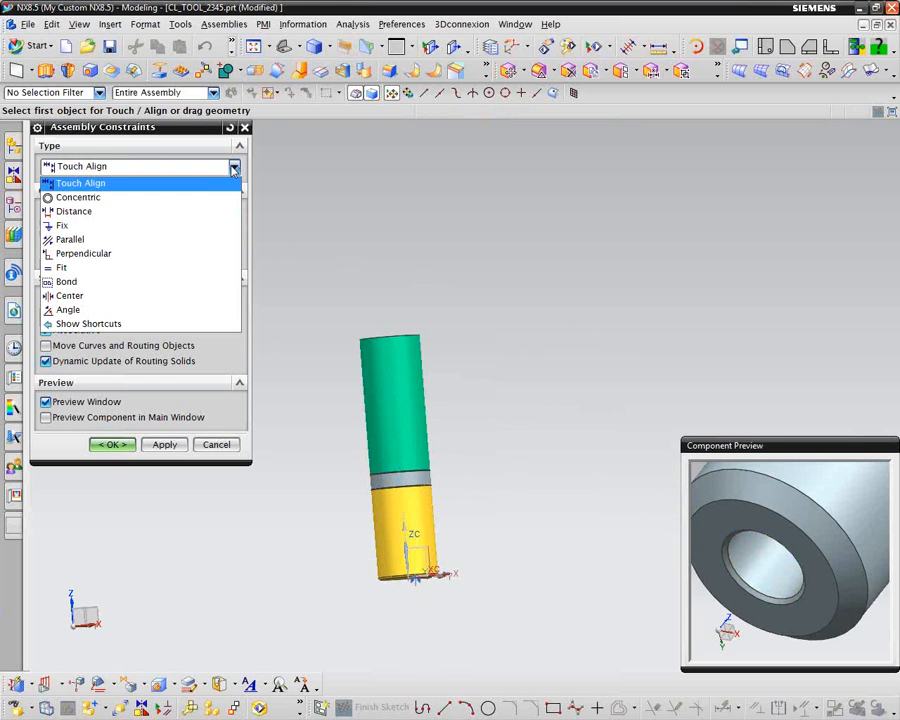
{"action": "left_click", "coordinate": [62, 212]}
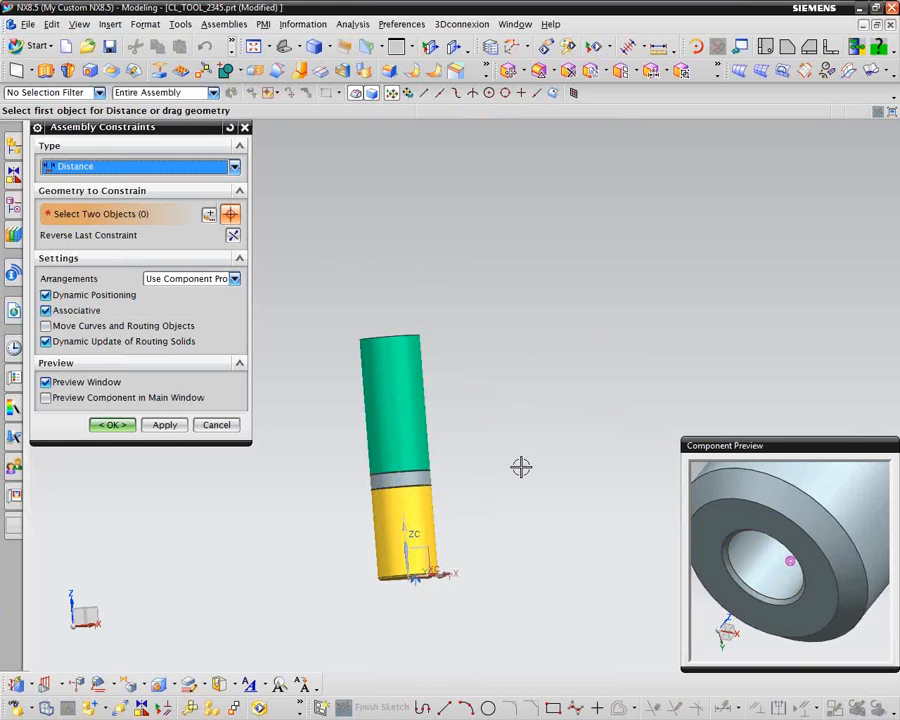
{"action": "left_click", "coordinate": [713, 516]}
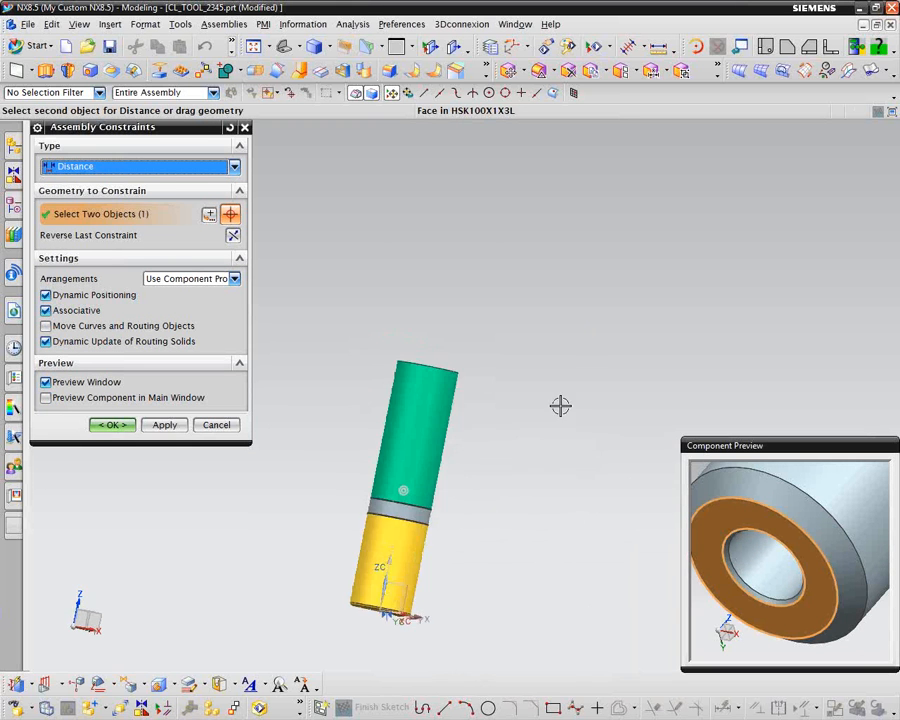
{"action": "left_click", "coordinate": [530, 485]}
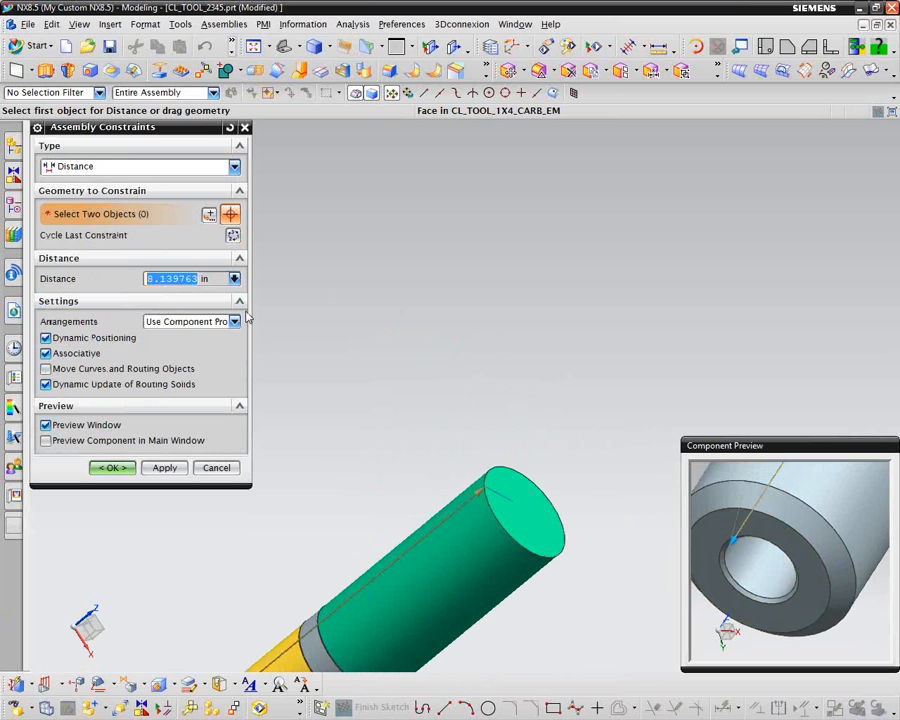
{"action": "type", "text": "2"}
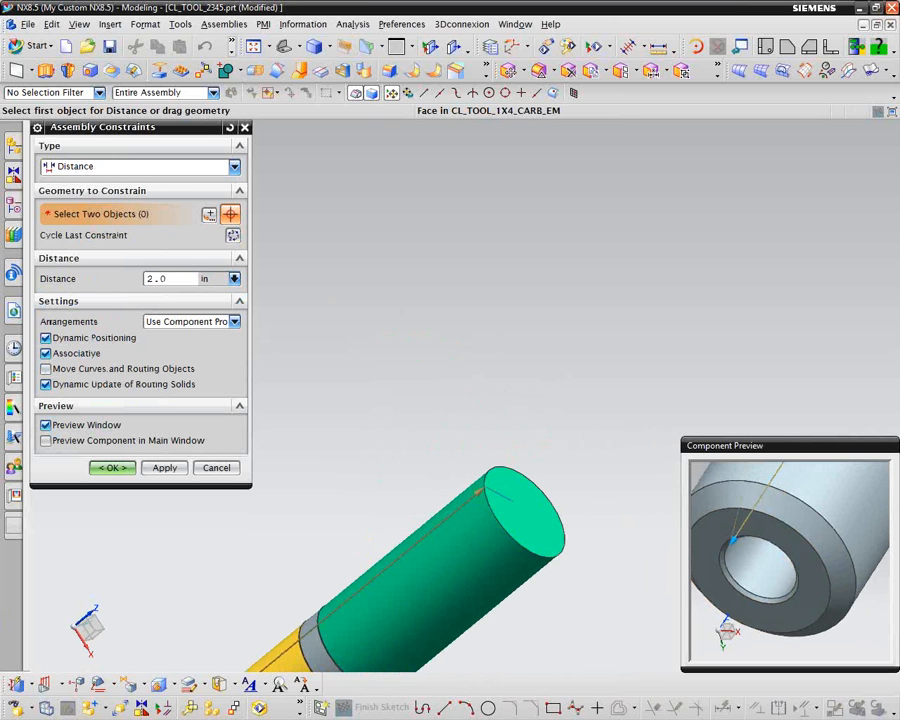
{"action": "key", "text": "Return"}
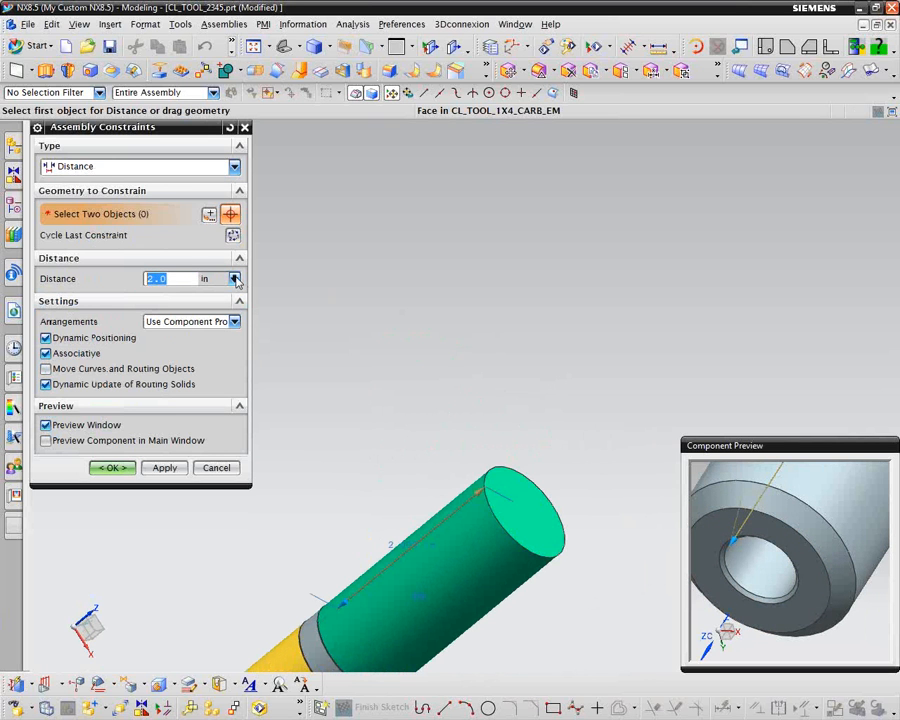
{"action": "left_click", "coordinate": [112, 467]}
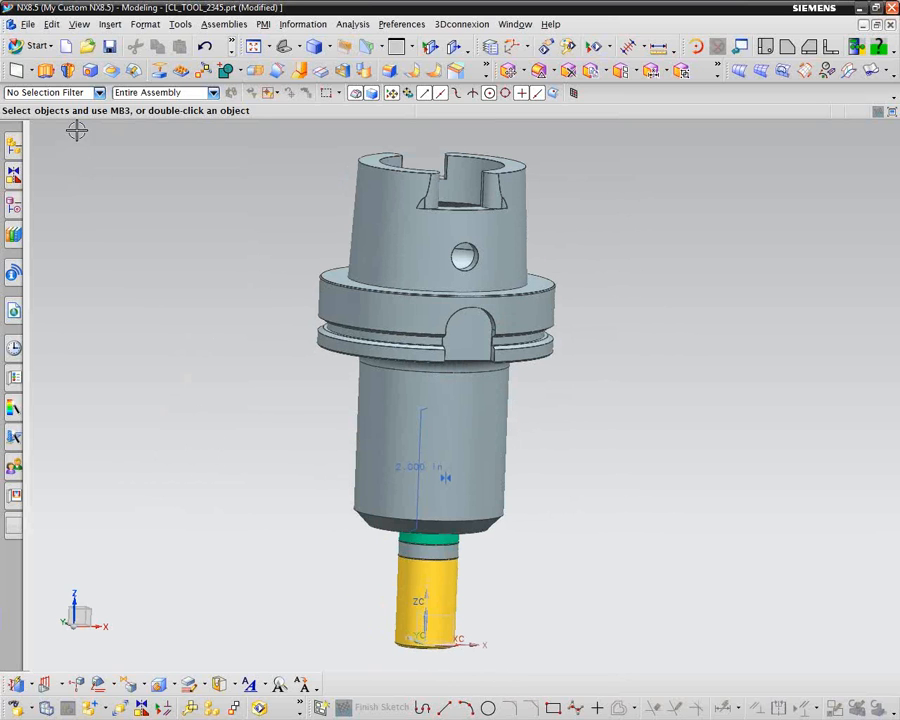
{"action": "left_click", "coordinate": [110, 46]}
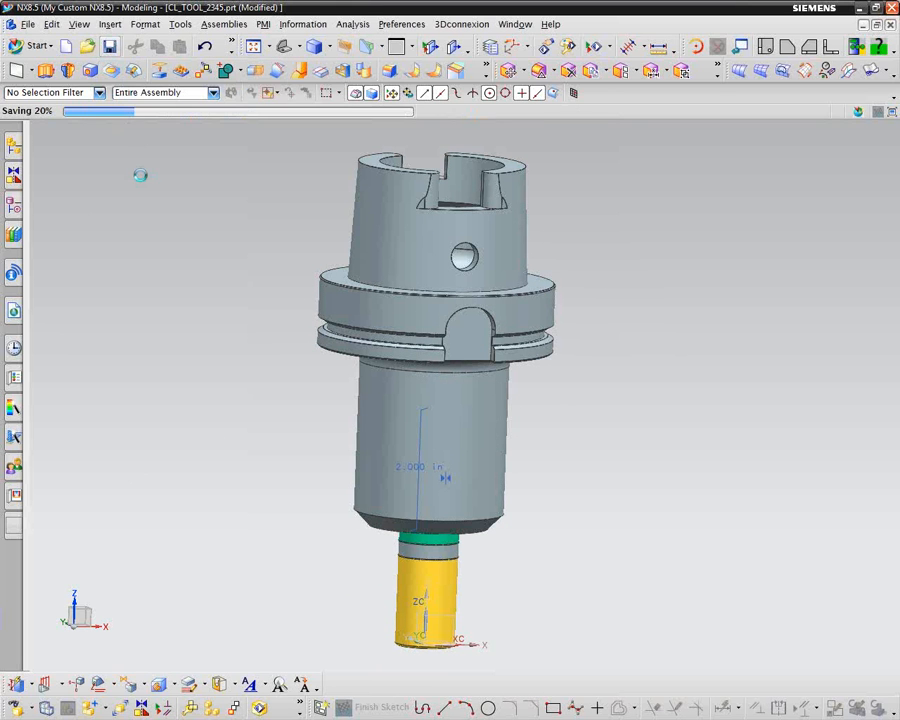
Step: Switch the assembly to the Manufacturing application and initialize it with the cam_general configuration and the mill_planar setup
{"action": "left_click", "coordinate": [13, 147]}
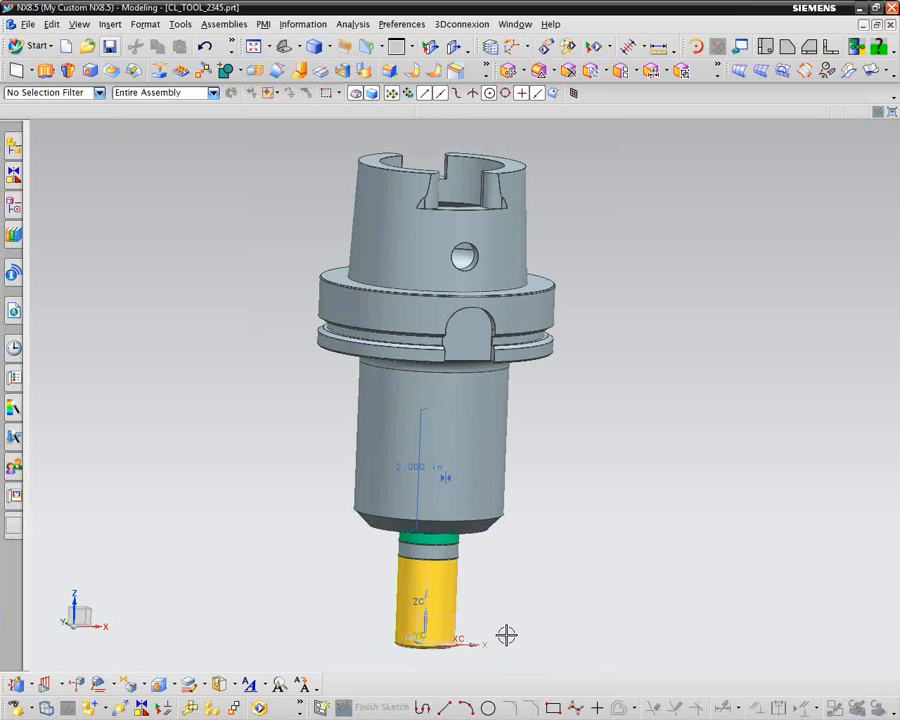
{"action": "mouse_move", "coordinate": [530, 637]}
{"action": "middle_mouse_down"}
{"action": "mouse_move", "coordinate": [538, 611]}
{"action": "mouse_move", "coordinate": [446, 619]}
{"action": "mouse_move", "coordinate": [434, 635]}
{"action": "mouse_move", "coordinate": [450, 591]}
{"action": "mouse_move", "coordinate": [502, 587]}
{"action": "mouse_move", "coordinate": [486, 595]}
{"action": "mouse_move", "coordinate": [494, 569]}
{"action": "mouse_move", "coordinate": [374, 613]}
{"action": "mouse_move", "coordinate": [386, 600]}
{"action": "middle_mouse_up"}
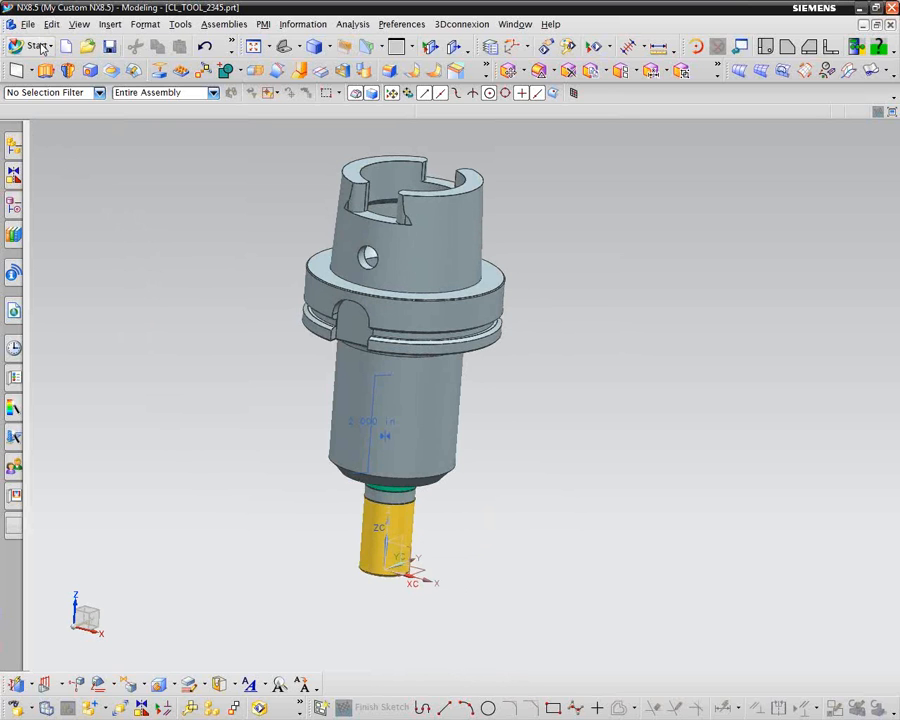
{"action": "left_click", "coordinate": [38, 46]}
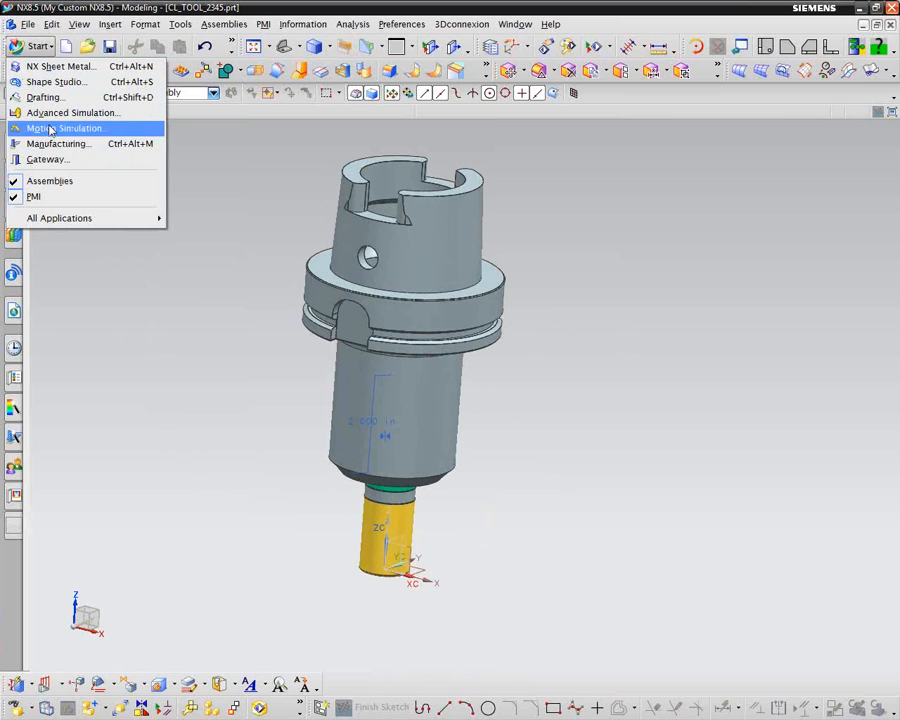
{"action": "left_click", "coordinate": [54, 146]}
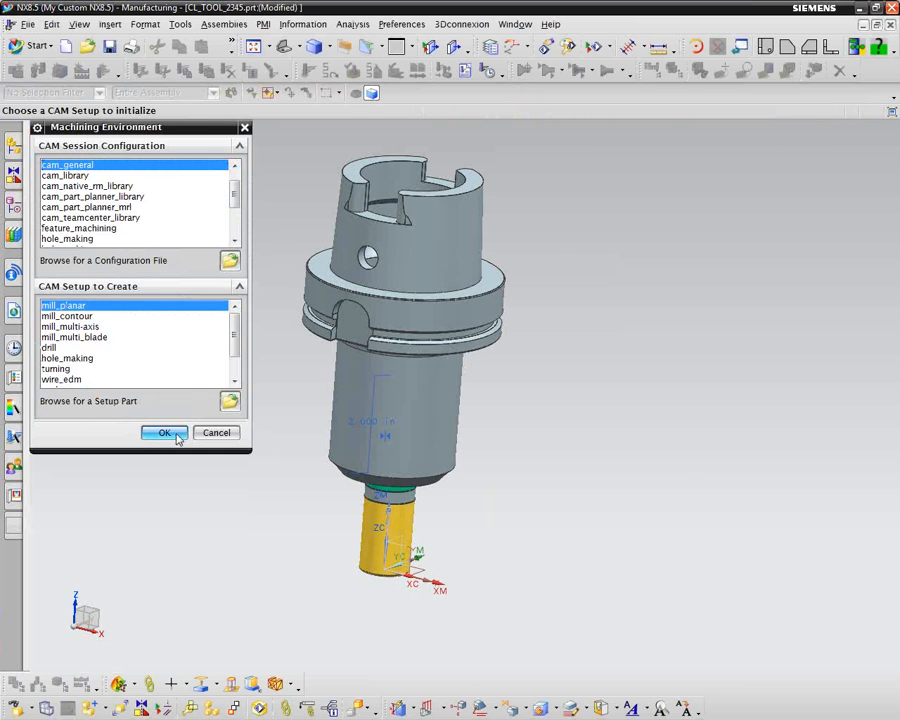
{"action": "left_click", "coordinate": [165, 433]}
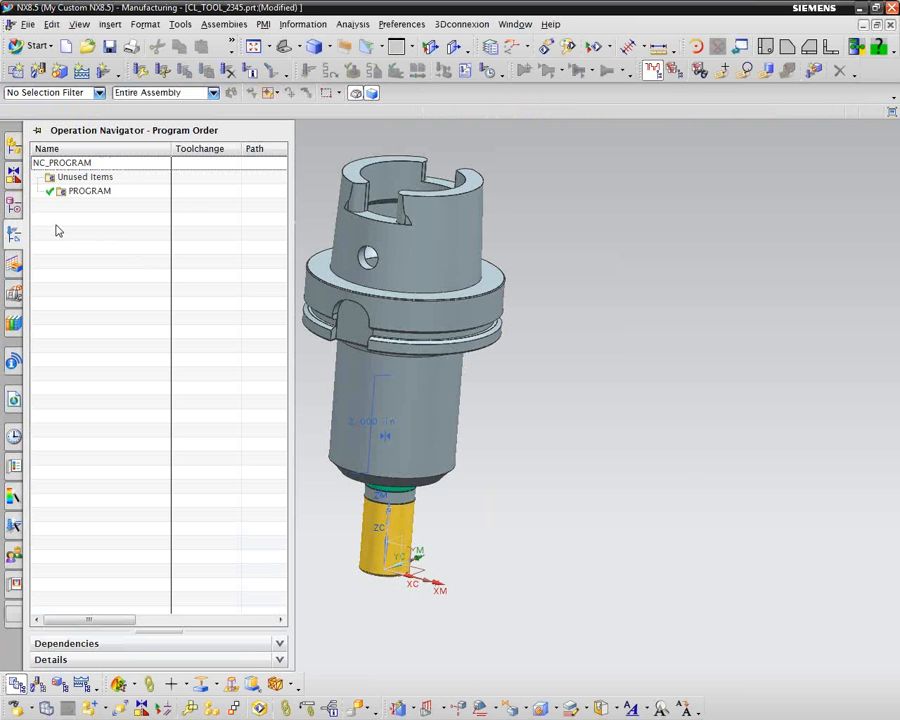
Step: Show the Machine Tool view of the operations and create a mill_planar MILL tool named CL_TOOL_2345
{"action": "right_click", "coordinate": [57, 228]}
{"action": "left_click", "coordinate": [104, 250]}
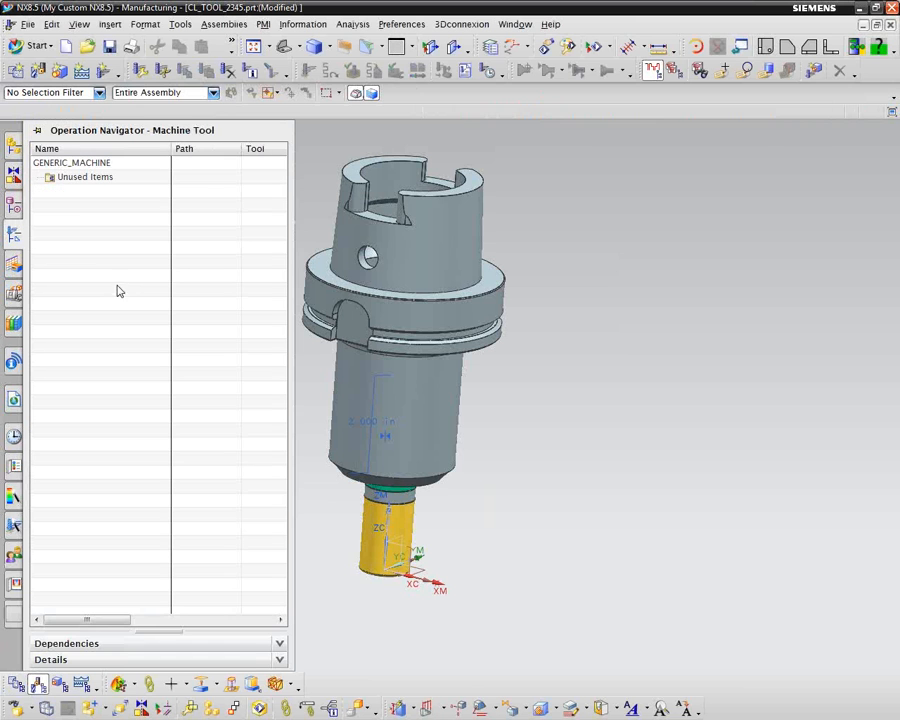
{"action": "left_click", "coordinate": [66, 180]}
{"action": "right_click", "coordinate": [66, 180]}
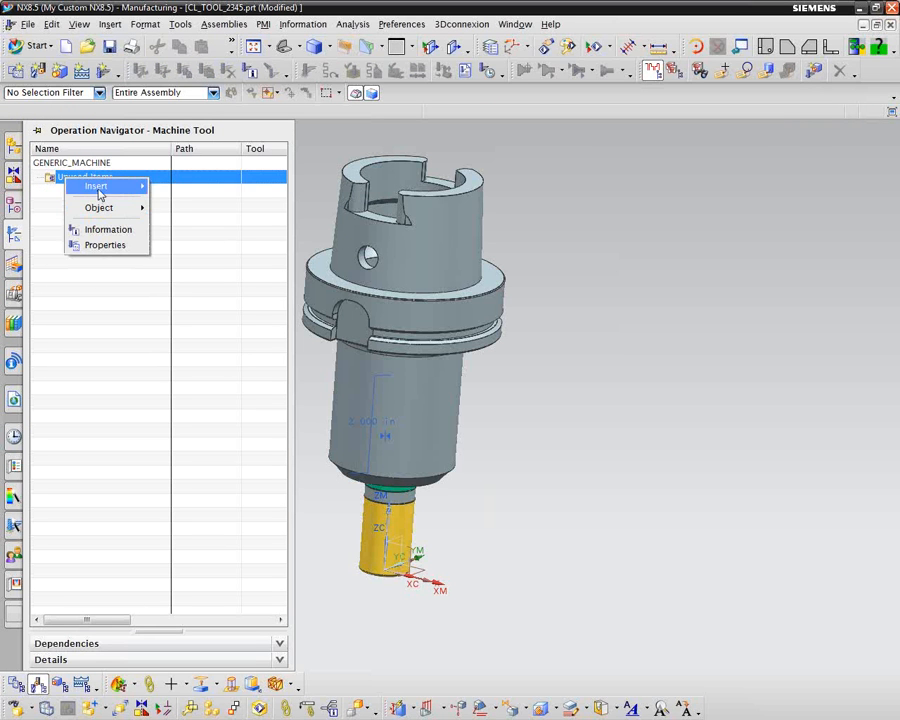
{"action": "mouse_move", "coordinate": [110, 191]}
{"action": "left_click", "coordinate": [165, 219]}
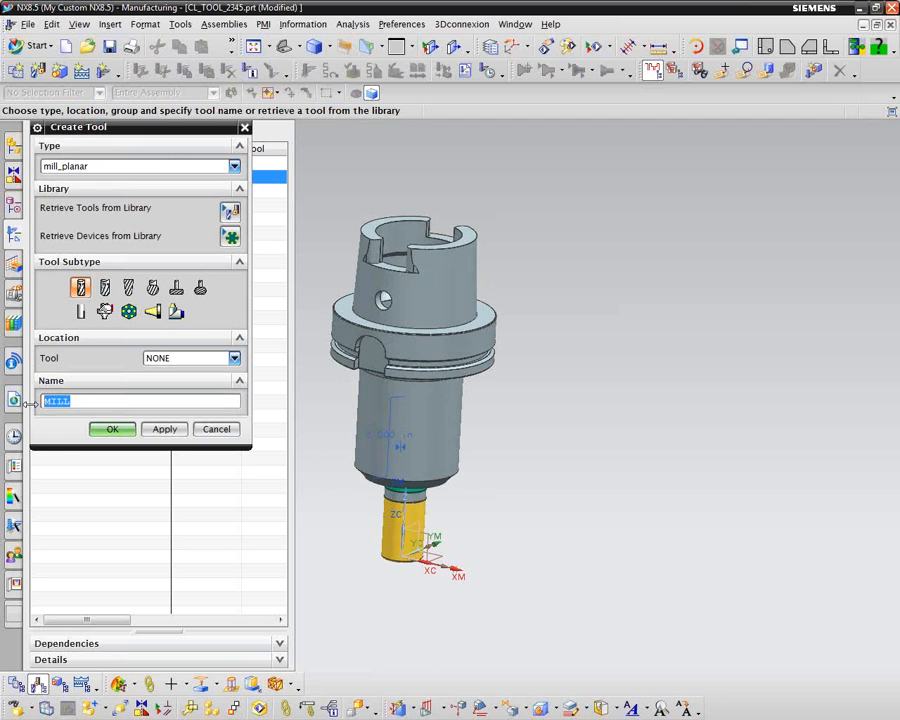
{"action": "type", "text": "CL_TOOL_2345"}
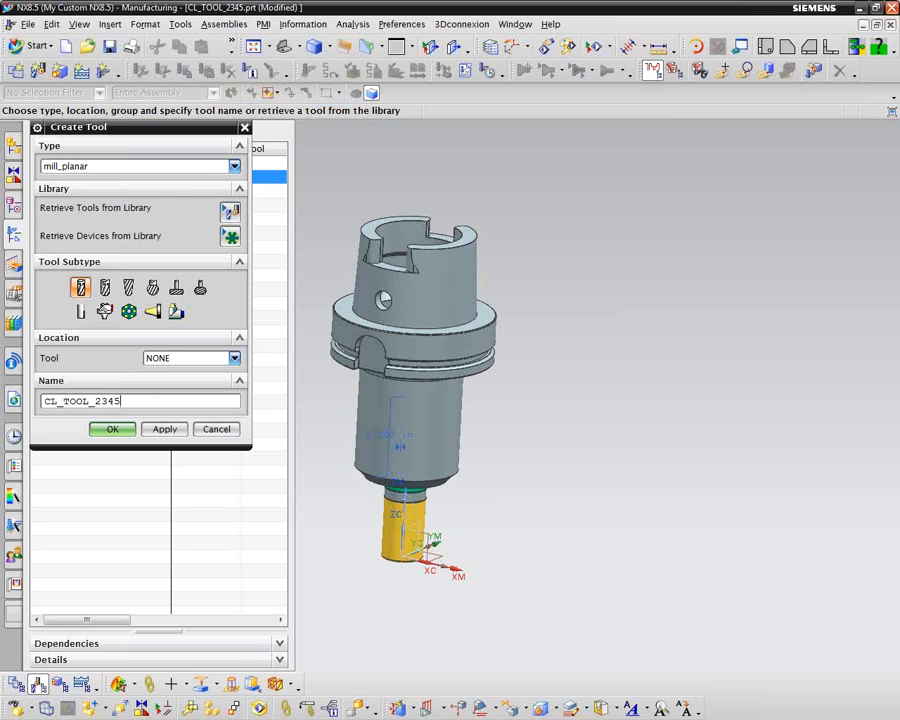
{"action": "left_click", "coordinate": [112, 430]}
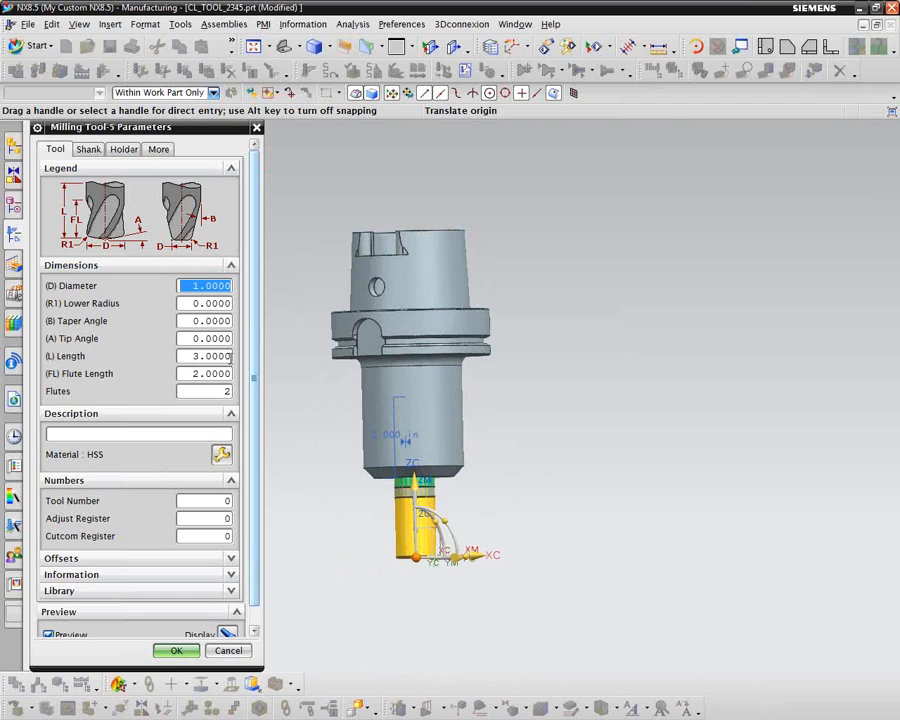
Step: Set the milling tool's lower radius to 0.03, flute length to 1.5, length to 1.75 and number of flutes to 4
{"action": "scroll", "coordinate": [297, 402], "scroll_direction": "down", "scroll_amount": 5}
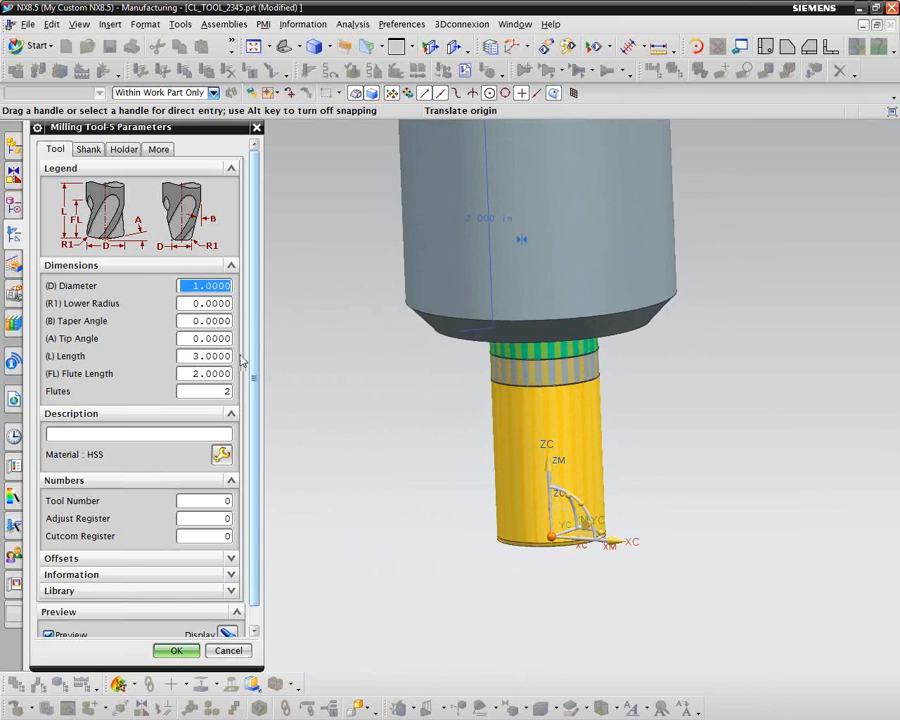
{"action": "left_click", "coordinate": [213, 302]}
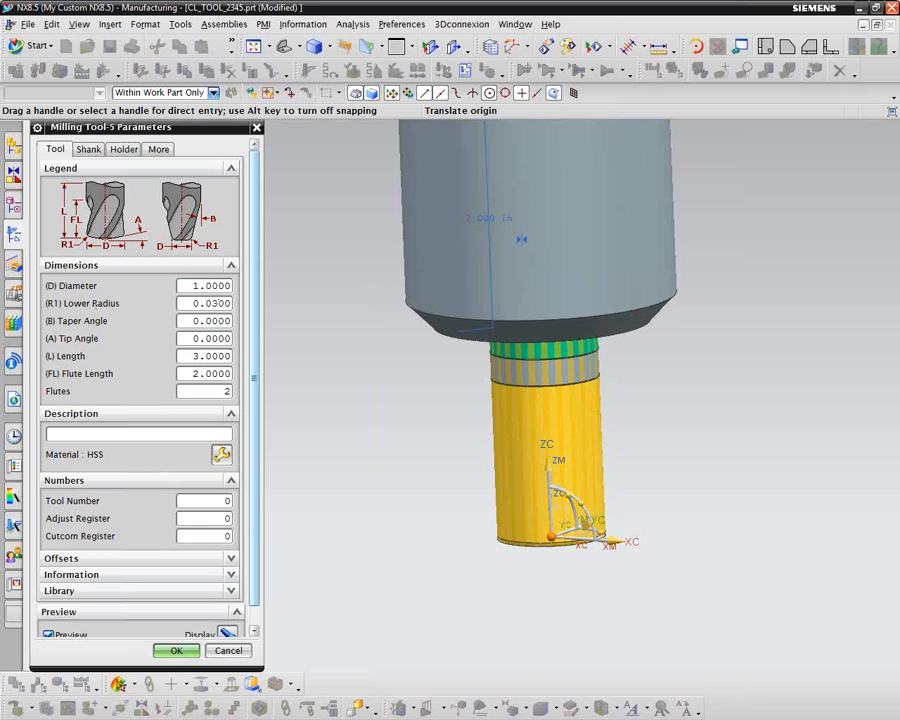
{"action": "key", "text": "Tab"}
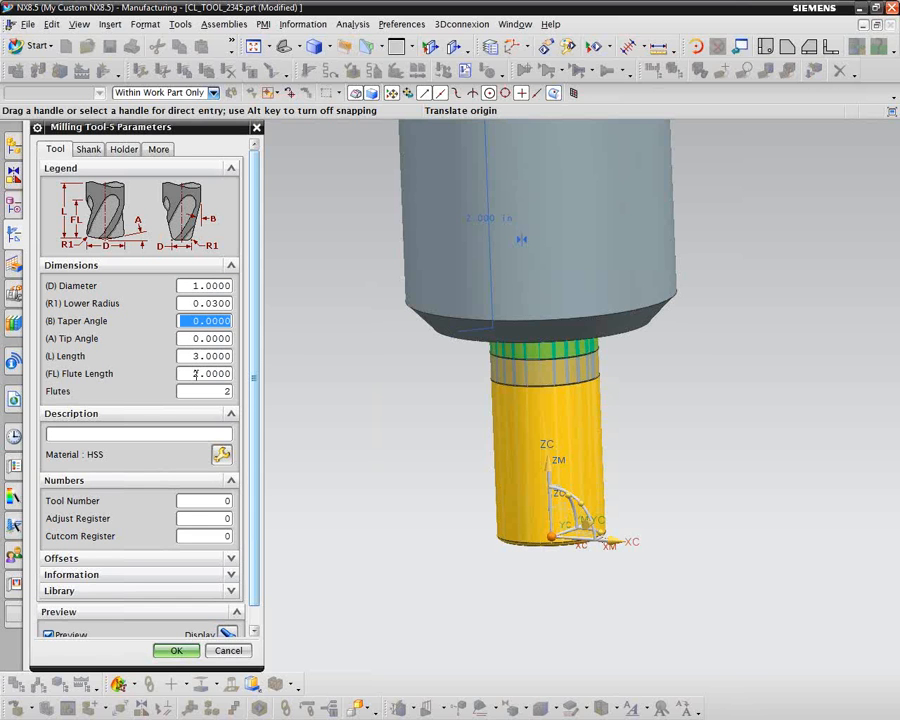
{"action": "left_click_drag", "start_coordinate": [194, 373], "coordinate": [214, 373]}
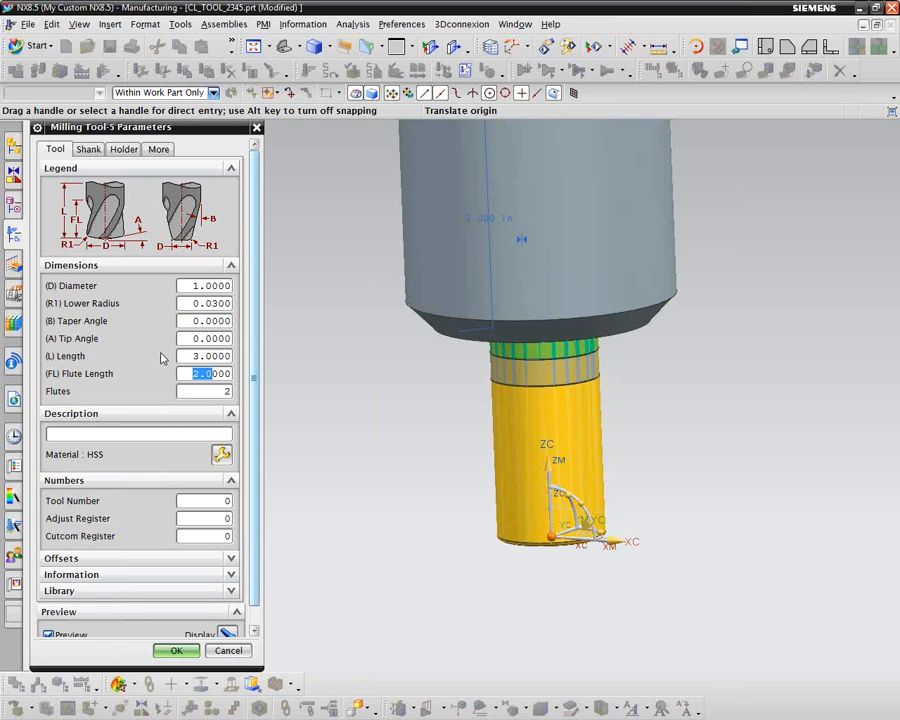
{"action": "type", "text": "1"}
{"action": "left_click_drag", "start_coordinate": [194, 356], "coordinate": [212, 356]}
{"action": "type", "text": "1."}
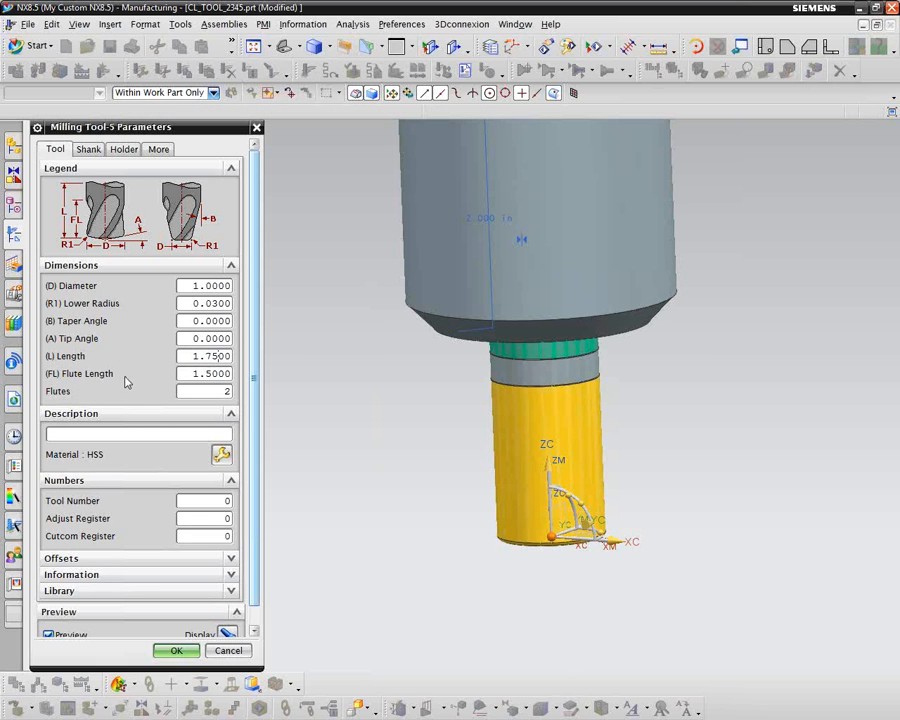
{"action": "left_click_drag", "start_coordinate": [224, 391], "coordinate": [195, 396]}
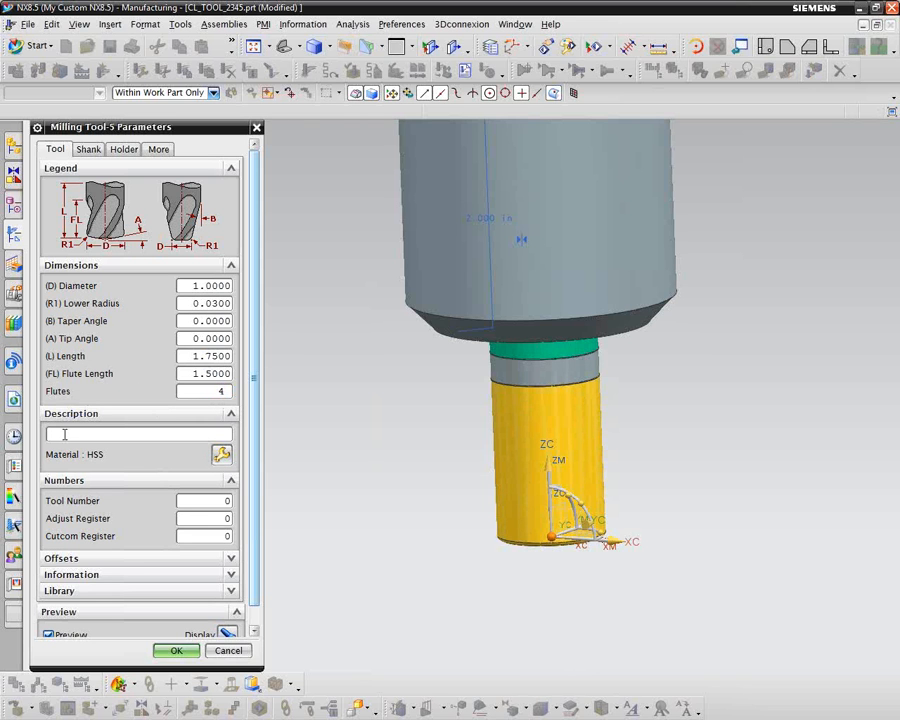
Step: Assign the tool material HSM End Mill Inserted (TMC0_00025) to the milling tool
{"action": "left_click", "coordinate": [221, 455]}
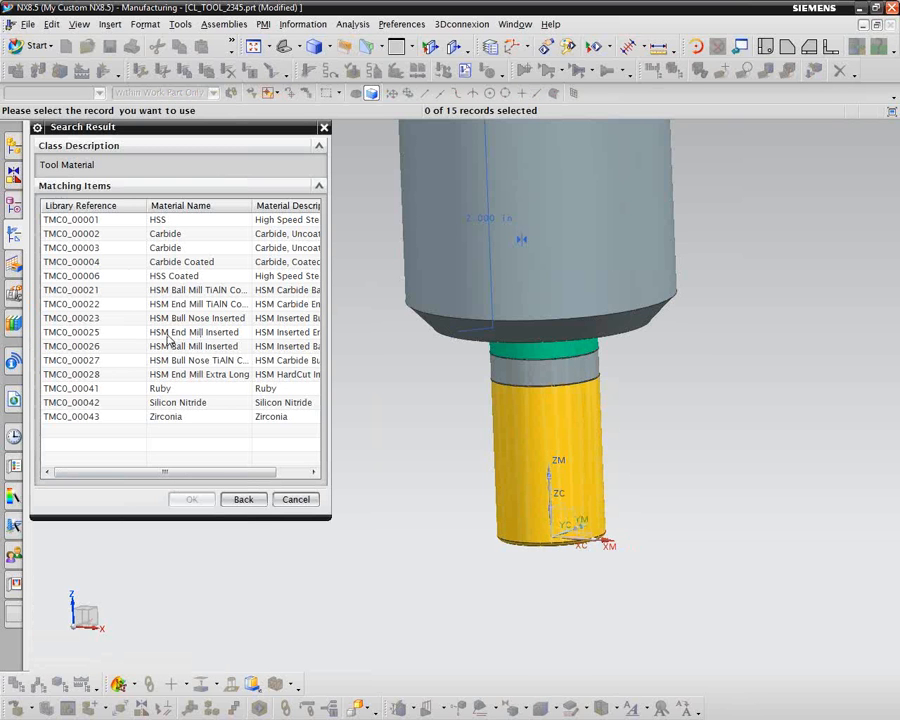
{"action": "left_click", "coordinate": [170, 334]}
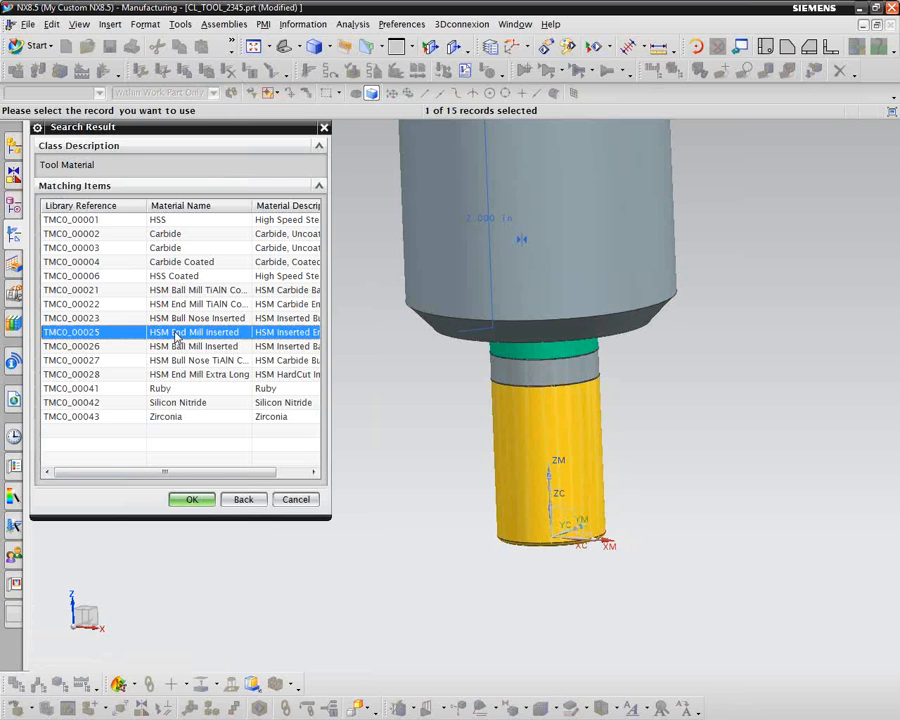
{"action": "left_click", "coordinate": [193, 500]}
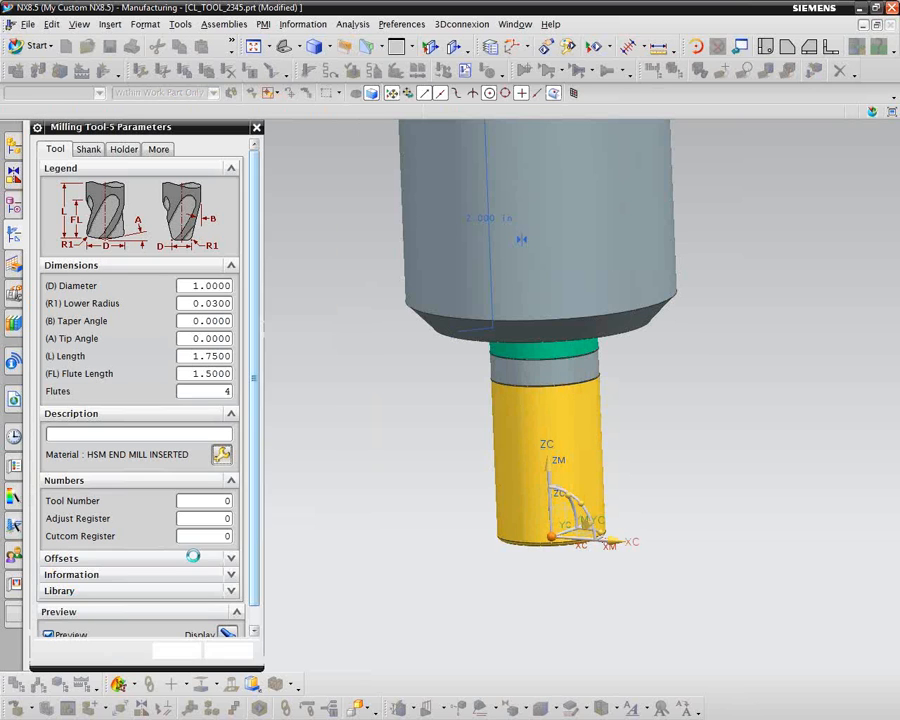
Step: Describe the tool as CL_TOOL_2345 and set both its tool number and adjust register to 1
{"action": "left_click", "coordinate": [65, 433]}
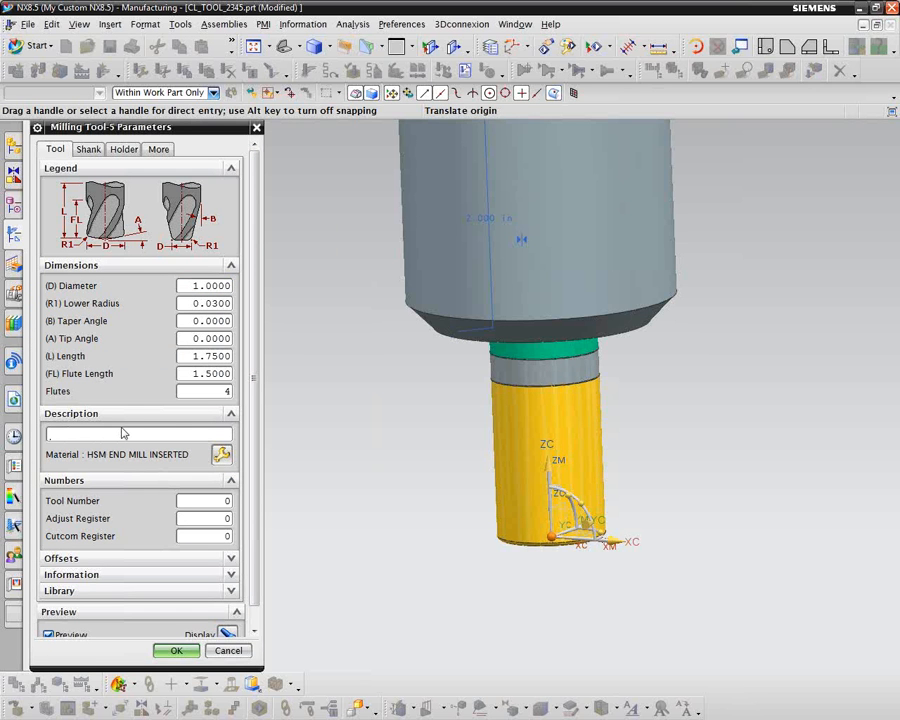
{"action": "type", "text": "CL_TOOL_2345"}
{"action": "left_click", "coordinate": [206, 501]}
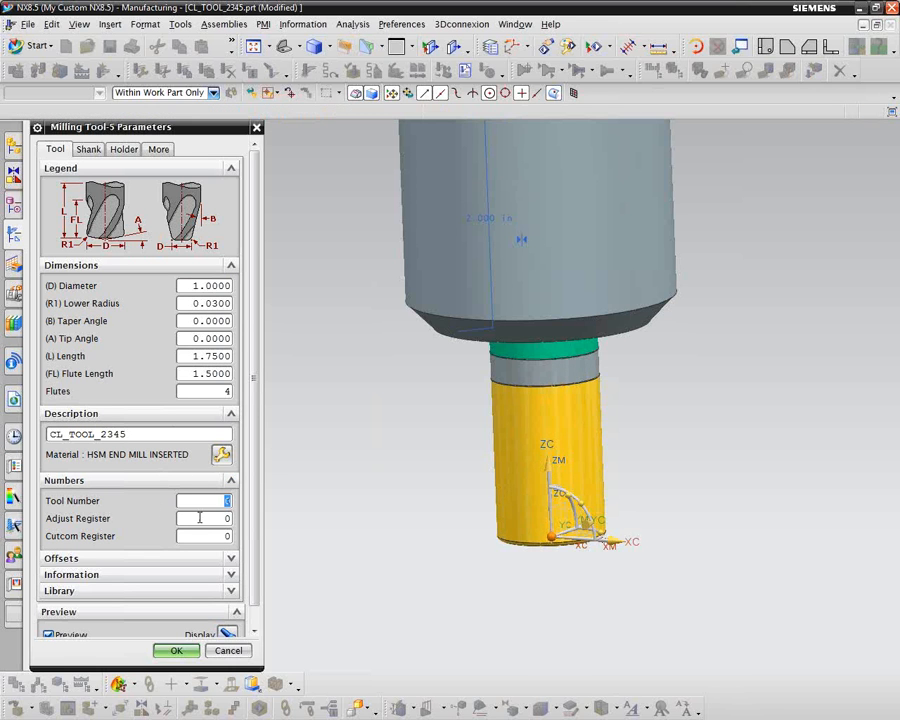
{"action": "type", "text": "1"}
{"action": "double_click", "coordinate": [228, 519]}
{"action": "type", "text": "1"}
Step: Define the tool's shank with a diameter of 1, a length of 2.25 and a taper length of 0
{"action": "left_click", "coordinate": [88, 149]}
{"action": "left_click", "coordinate": [51, 187]}
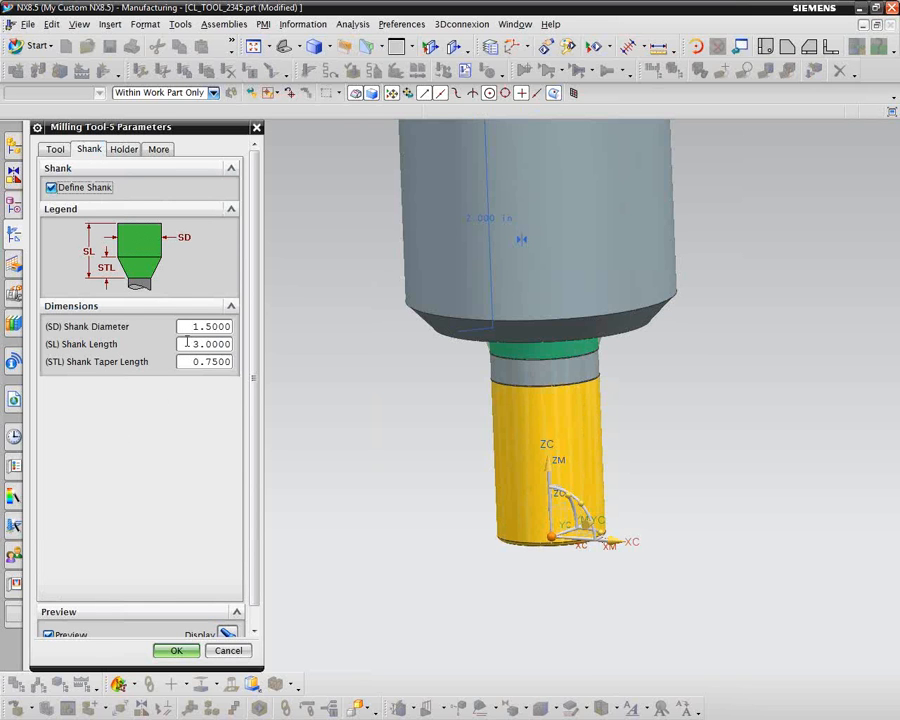
{"action": "key", "text": "Tab"}
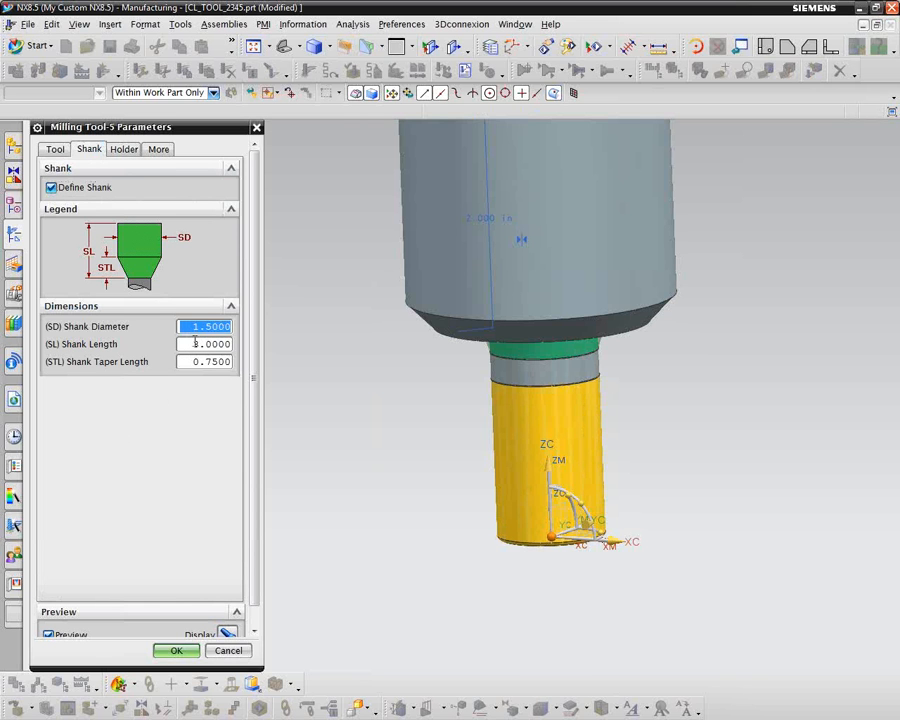
{"action": "type", "text": "1."}
{"action": "key", "text": "Tab"}
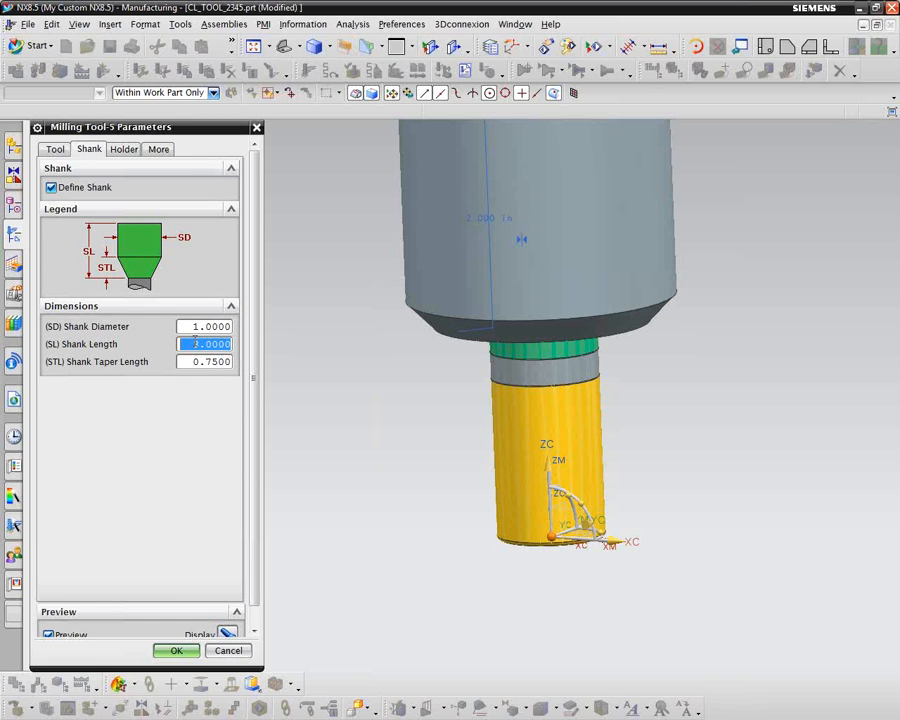
{"action": "type", "text": "2."}
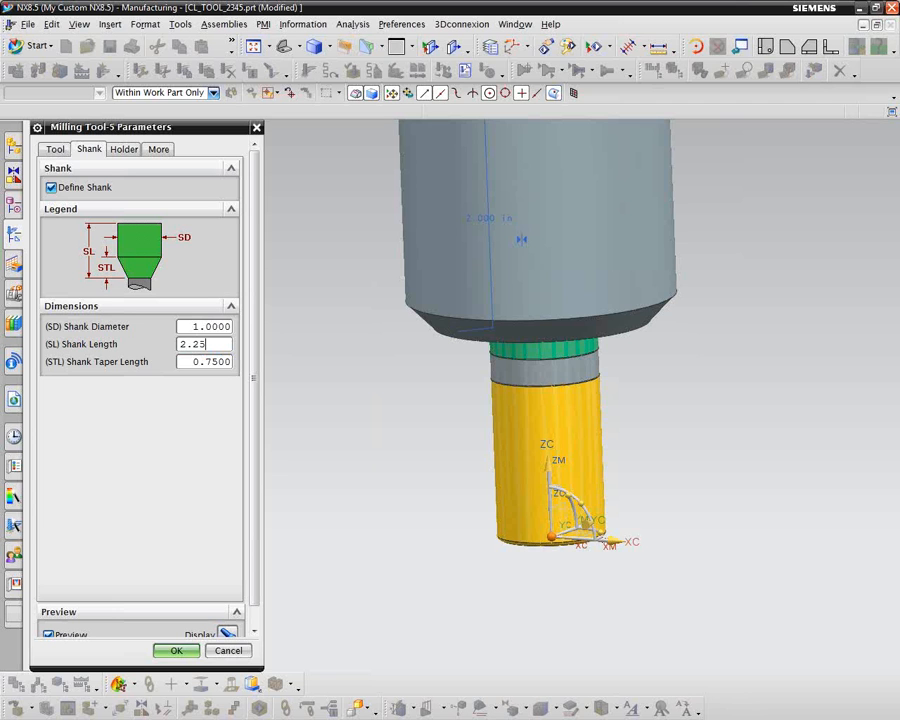
{"action": "type", "text": "25"}
{"action": "key", "text": "Tab"}
{"action": "type", "text": "0."}
{"action": "key", "text": "Tab"}
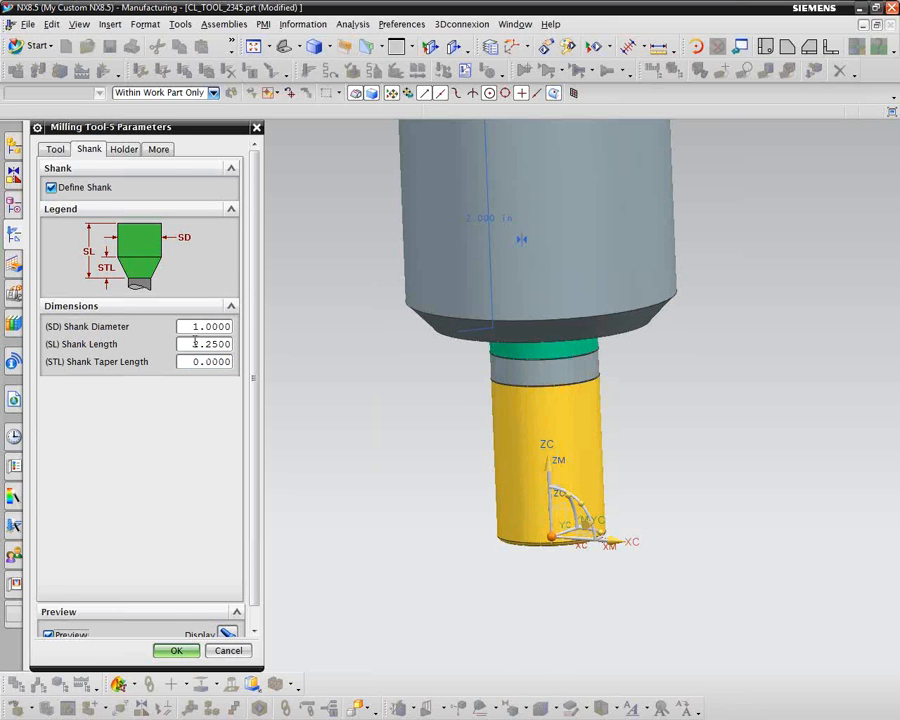
Step: Define the first holder step with a lower diameter of 2, a length of 0.25 and an upper diameter of 2.5
{"action": "left_click", "coordinate": [124, 141]}
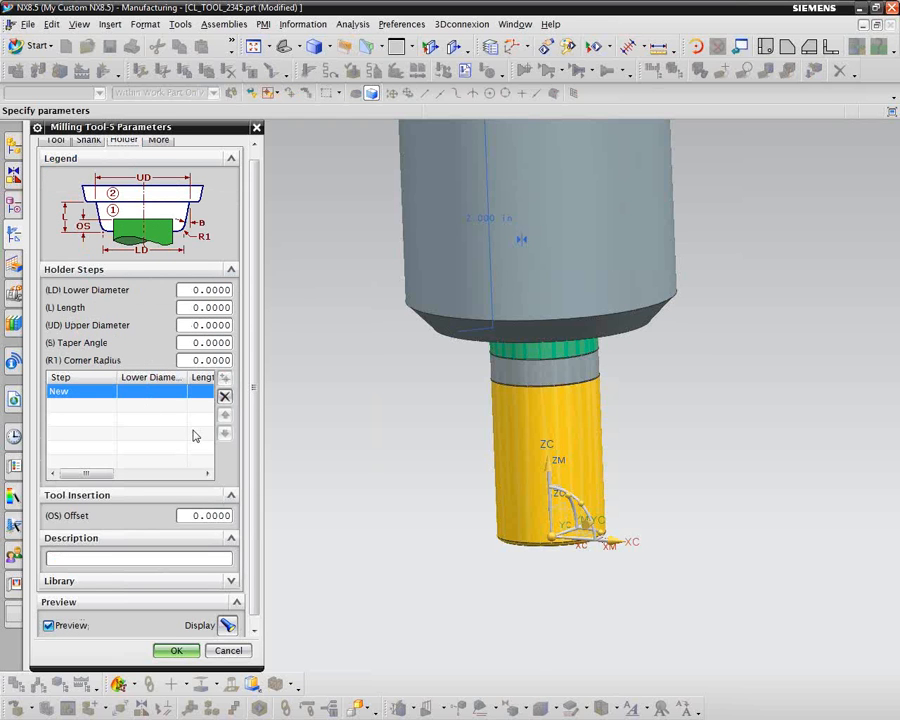
{"action": "double_click", "coordinate": [194, 289]}
{"action": "type", "text": "2"}
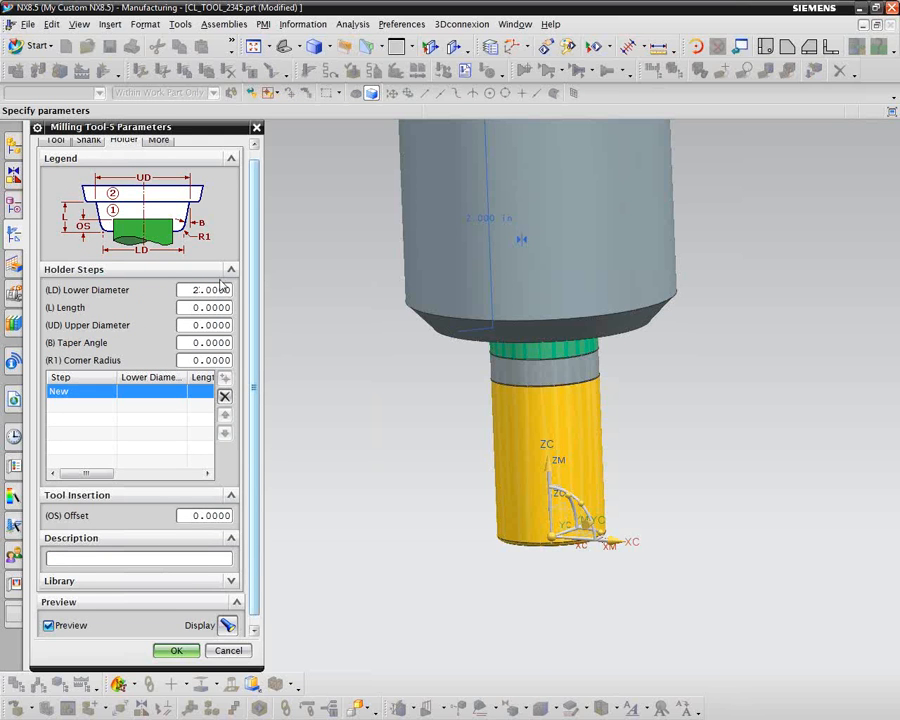
{"action": "key", "text": "Tab"}
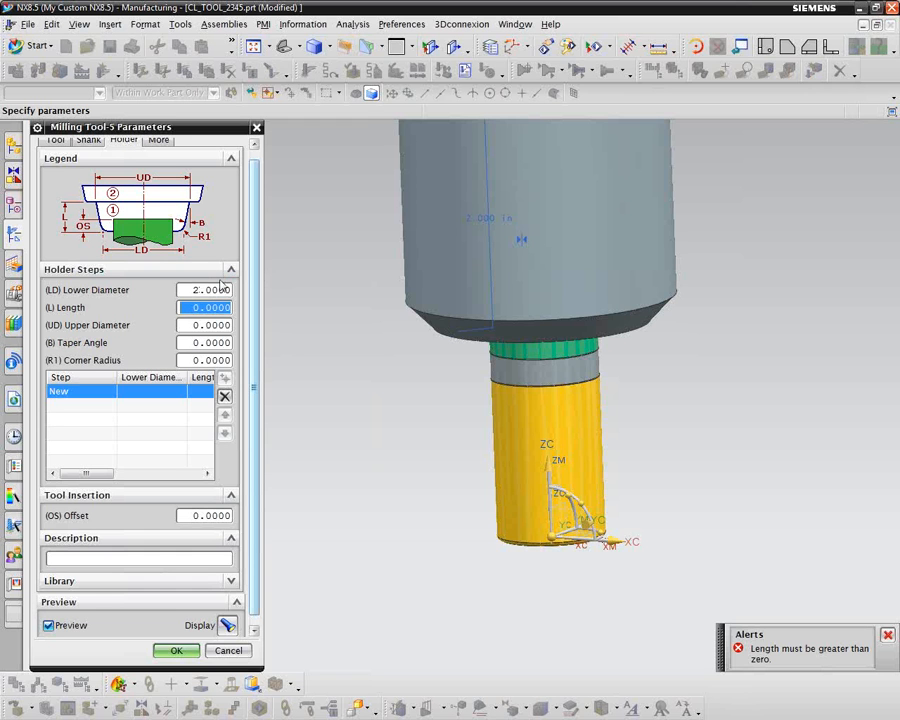
{"action": "type", "text": "."}
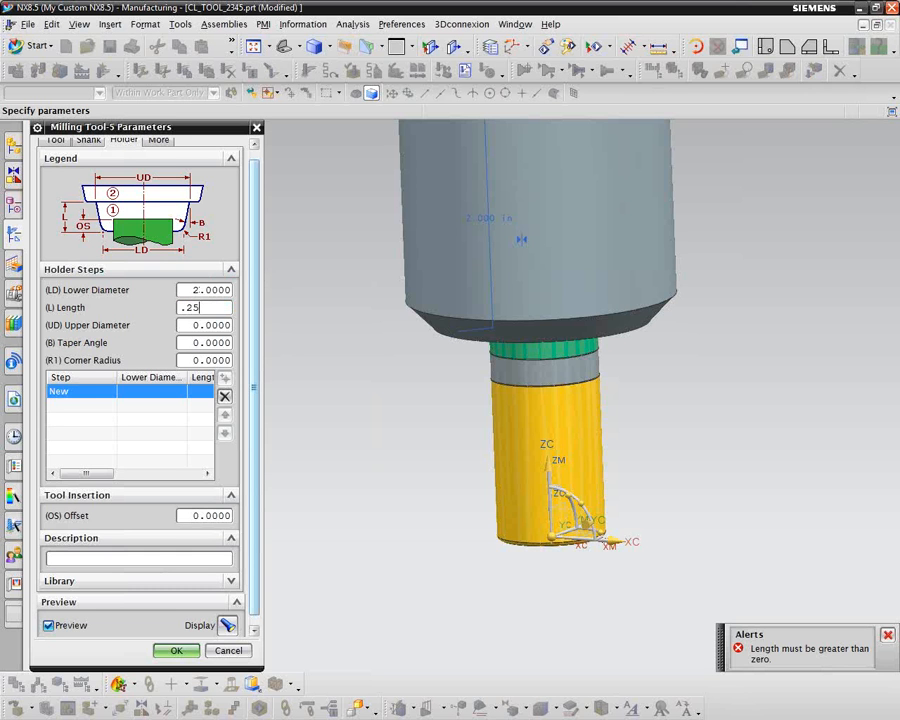
{"action": "type", "text": "25"}
{"action": "key", "text": "Tab"}
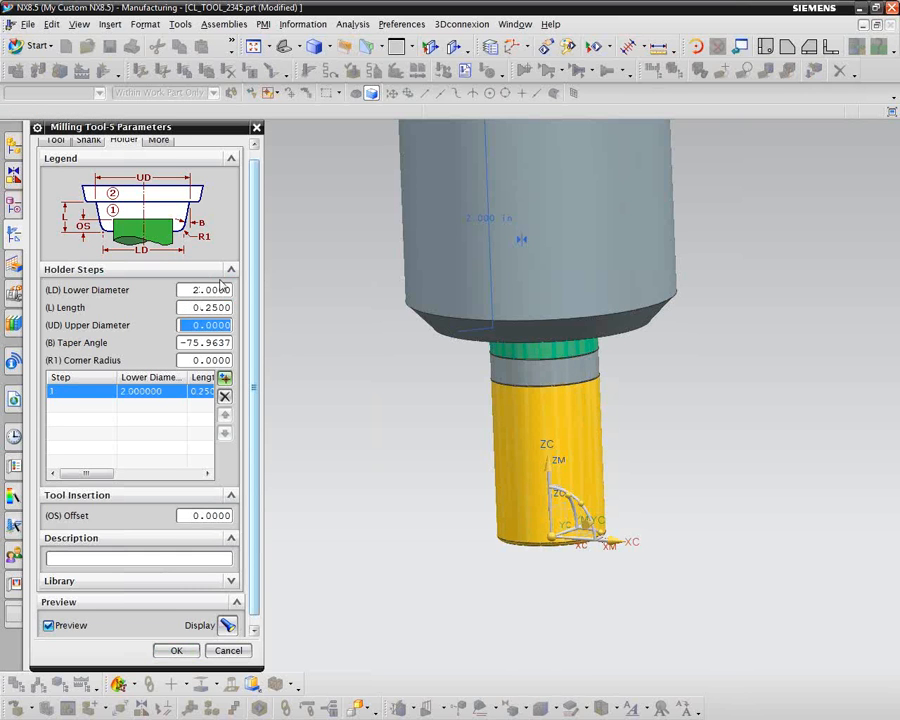
{"action": "type", "text": "2.5"}
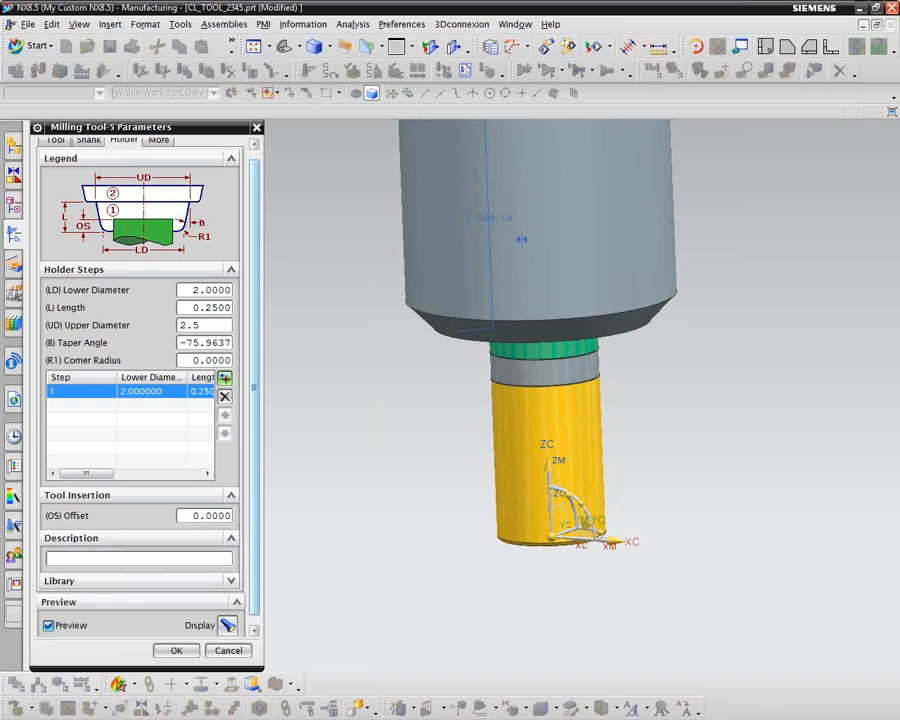
{"action": "key", "text": "Tab"}
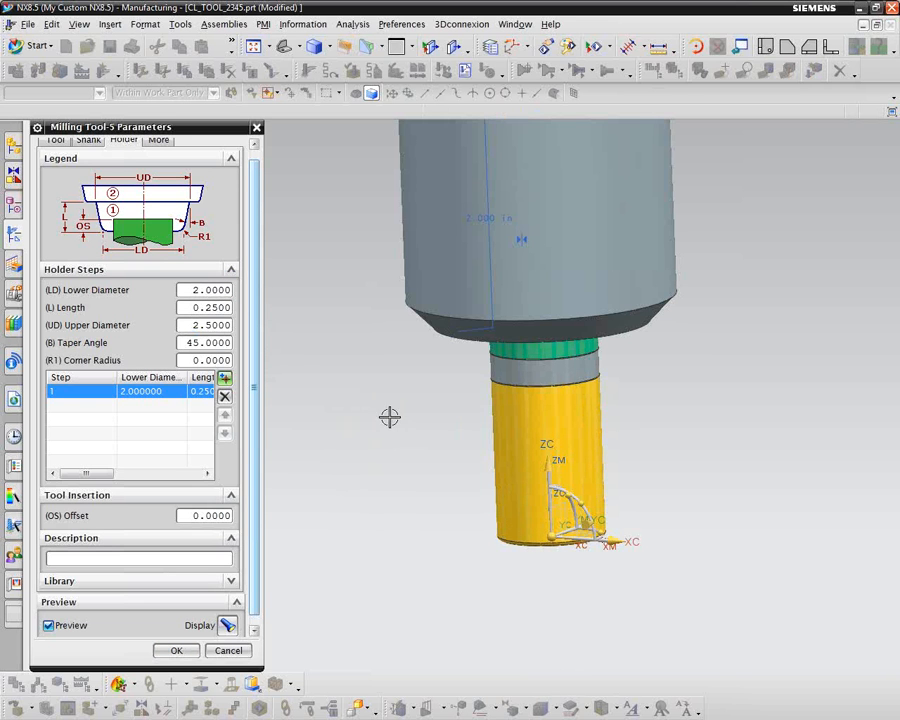
{"action": "middle_click_drag", "start_coordinate": [382, 408], "coordinate": [361, 399]}
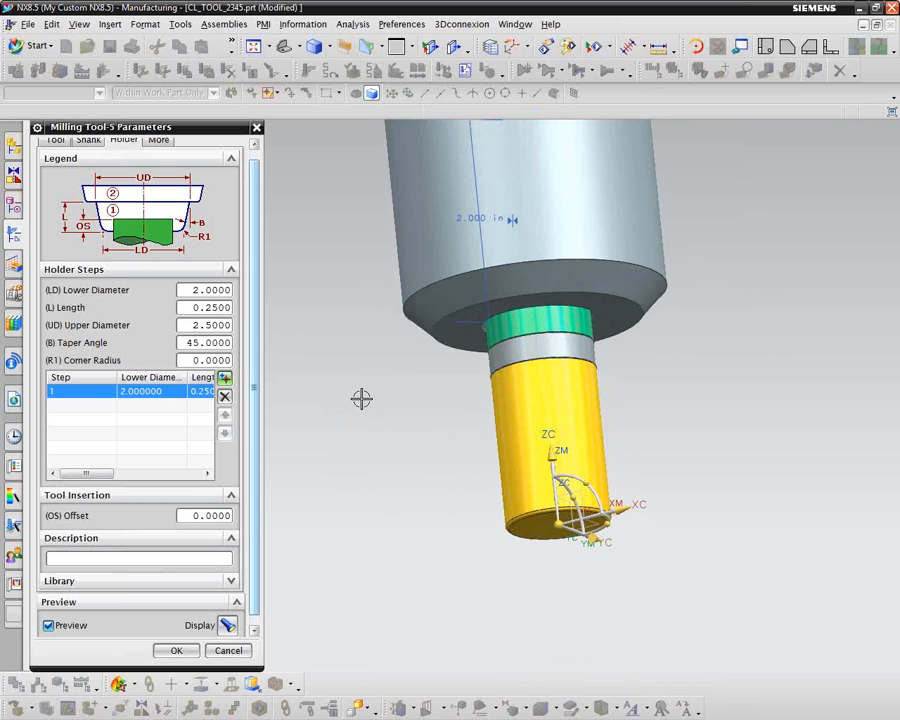
{"action": "scroll", "coordinate": [361, 384], "scroll_direction": "down", "scroll_amount": 5}
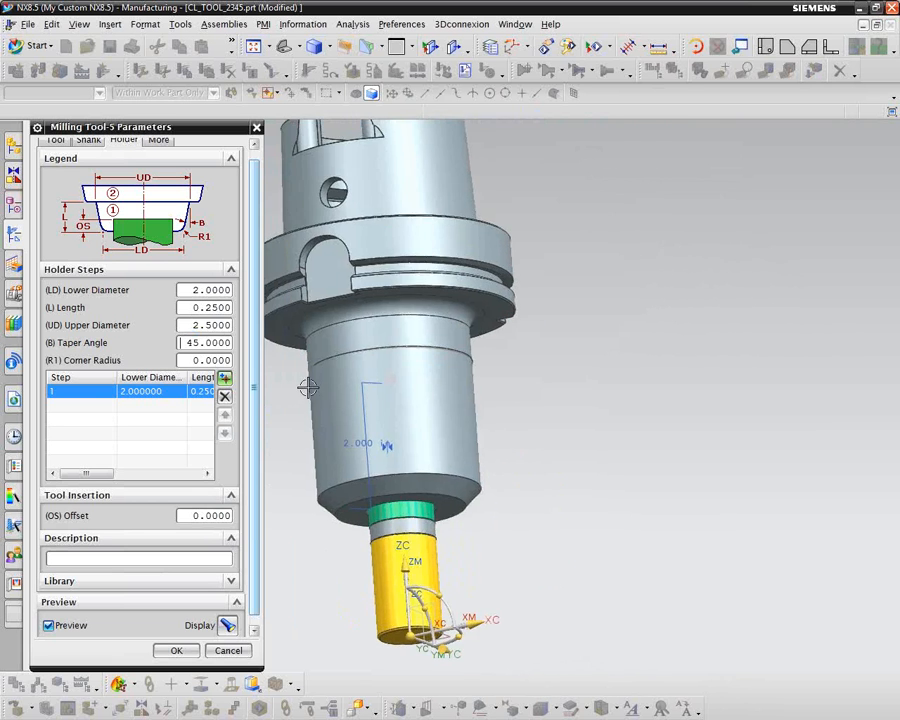
Step: Set the holder's tool insertion offset to 2
{"action": "middle_click_drag", "start_coordinate": [308, 387], "coordinate": [277, 368]}
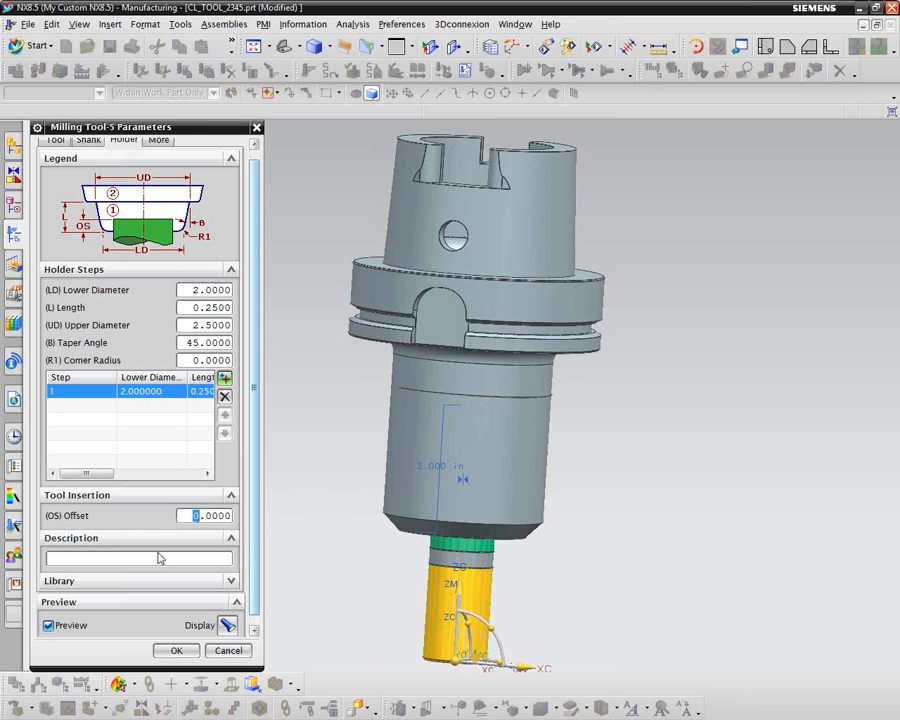
{"action": "type", "text": "2"}
{"action": "key", "text": "Return"}
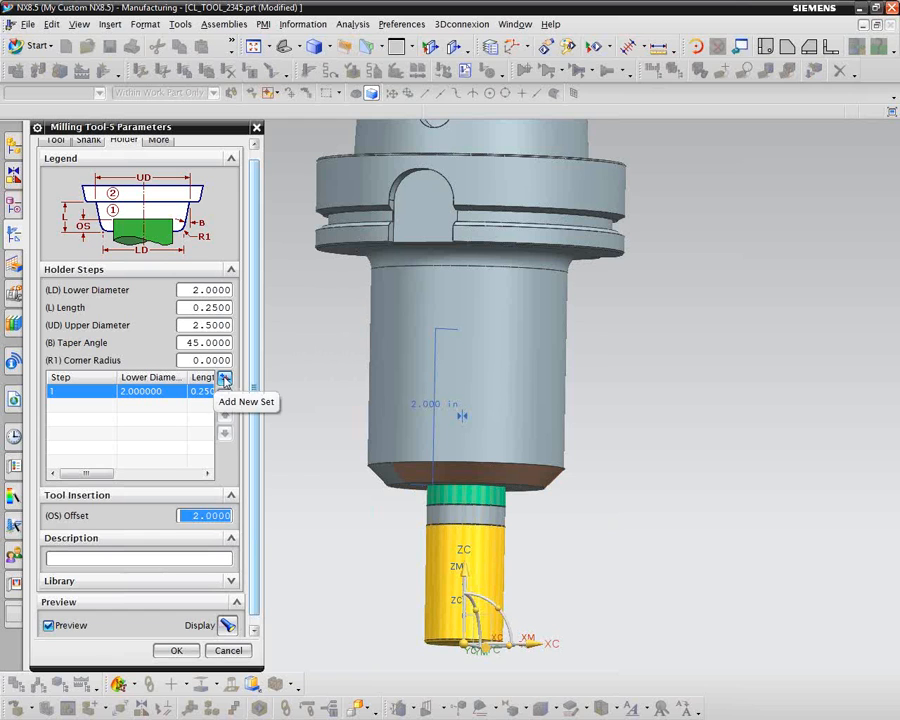
Step: Add a second holder step with a length of 3
{"action": "left_click", "coordinate": [224, 379]}
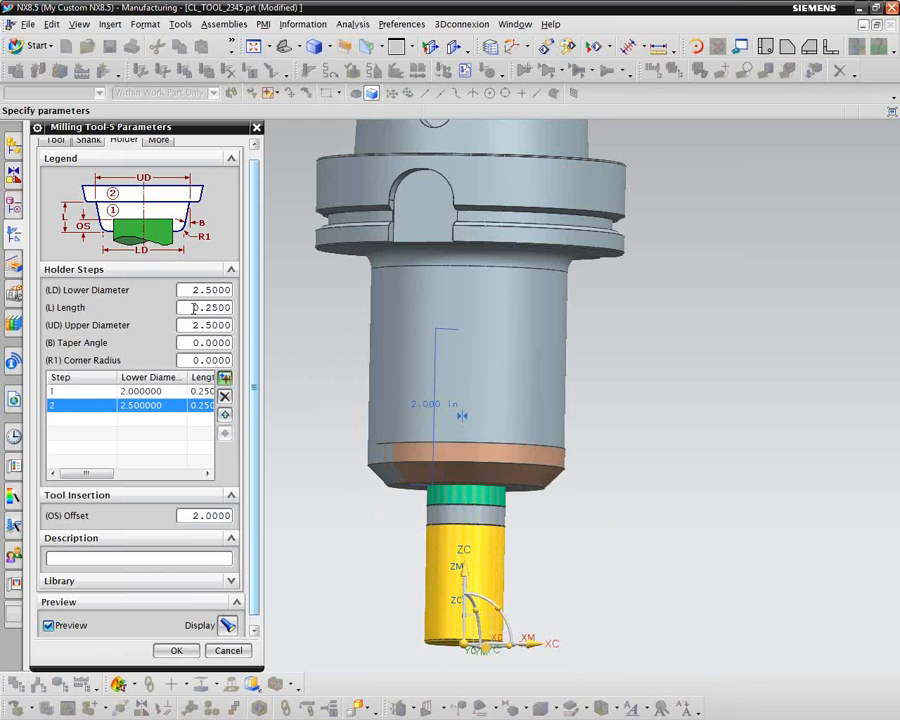
{"action": "left_click_drag", "start_coordinate": [194, 307], "coordinate": [227, 307]}
{"action": "type", "text": "3.0000"}
{"action": "key", "text": "Return"}
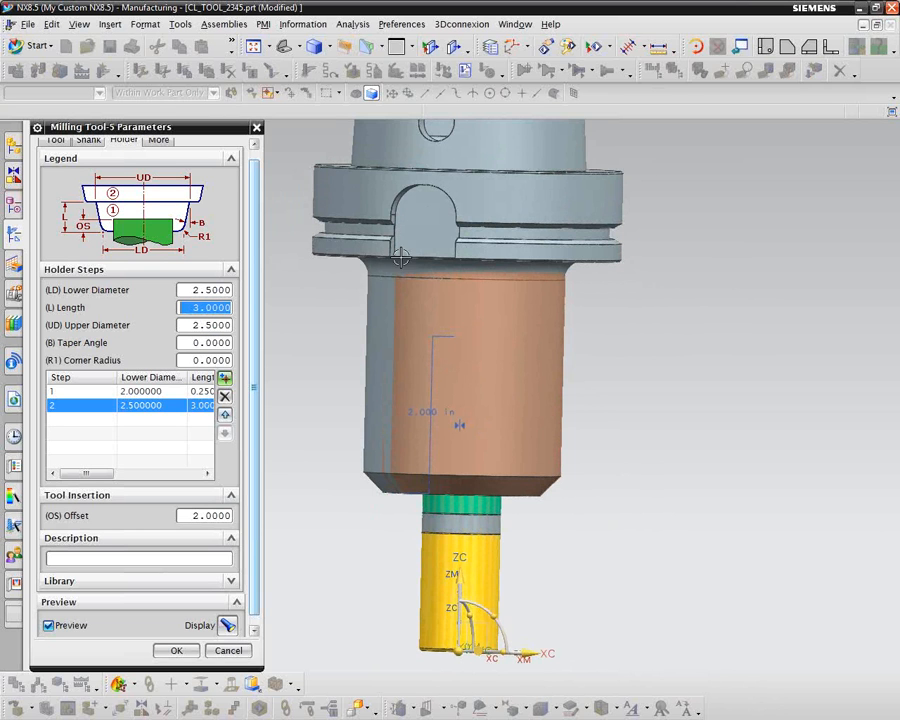
Step: Add a third holder step with a lower diameter of 3.934, a length of 1.14 and an upper diameter of 3.934
{"action": "left_click", "coordinate": [226, 380]}
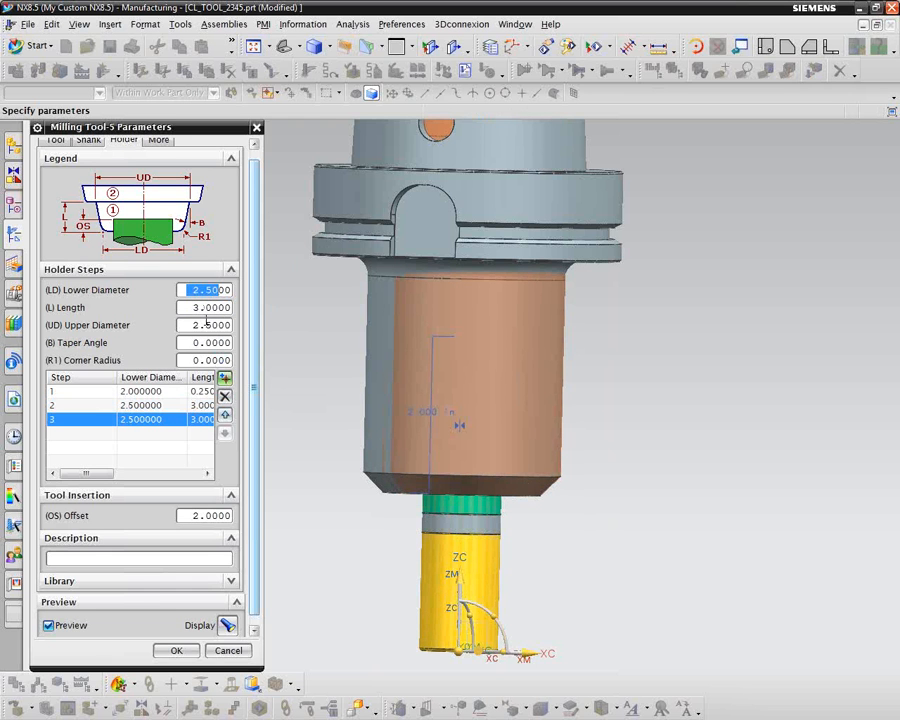
{"action": "type", "text": "3."}
{"action": "key", "text": "Tab"}
{"action": "type", "text": "1"}
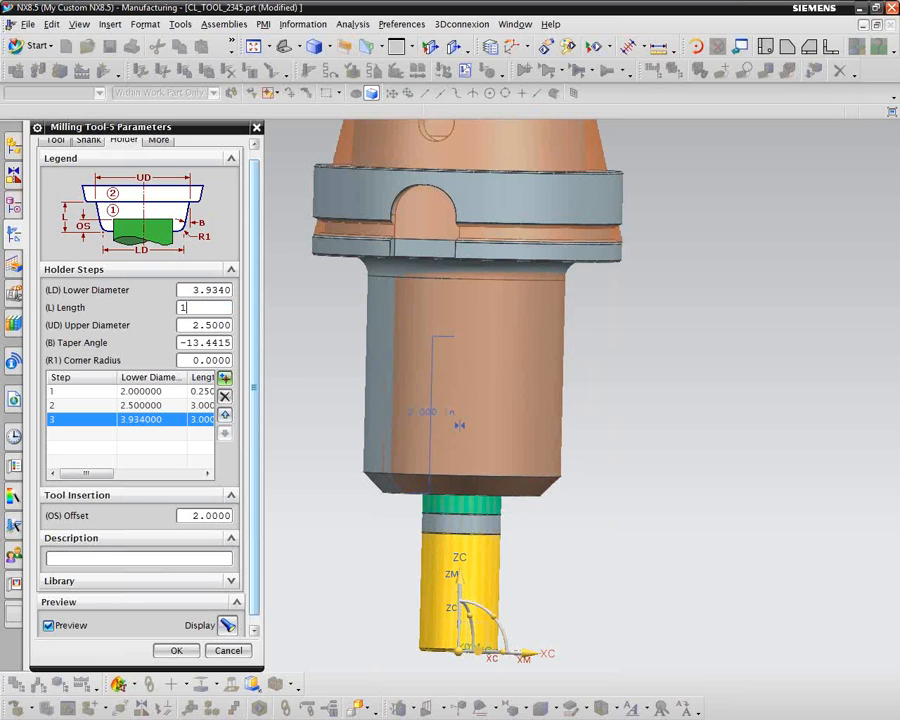
{"action": "type", "text": ".14"}
{"action": "key", "text": "Tab"}
{"action": "type", "text": "3"}
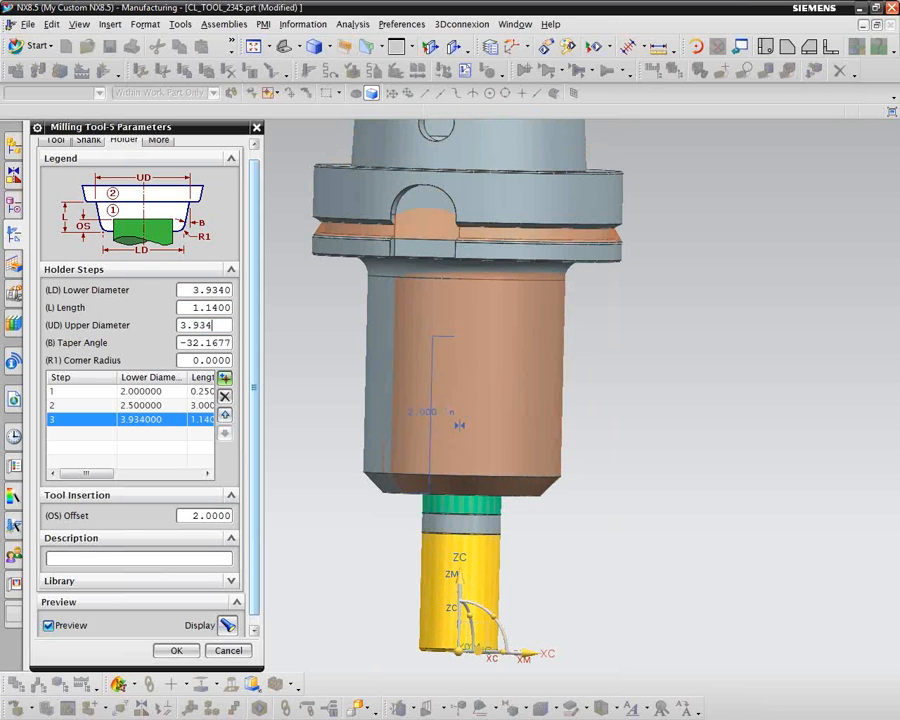
{"action": "type", "text": ".934"}
{"action": "key", "text": "Tab"}
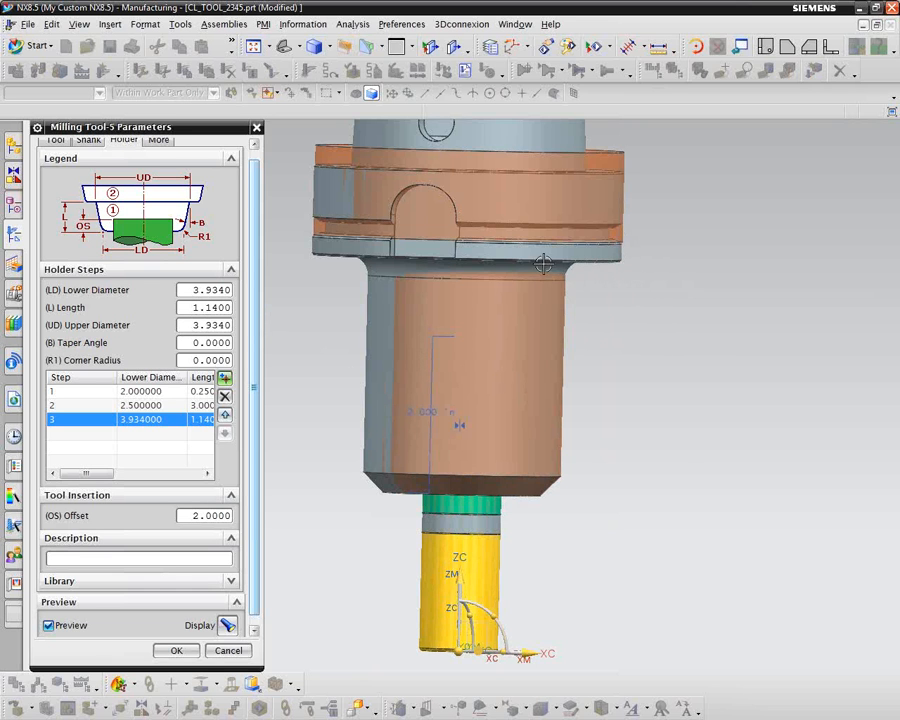
Step: Set the second holder step's length to 2.75
{"action": "left_click", "coordinate": [200, 406]}
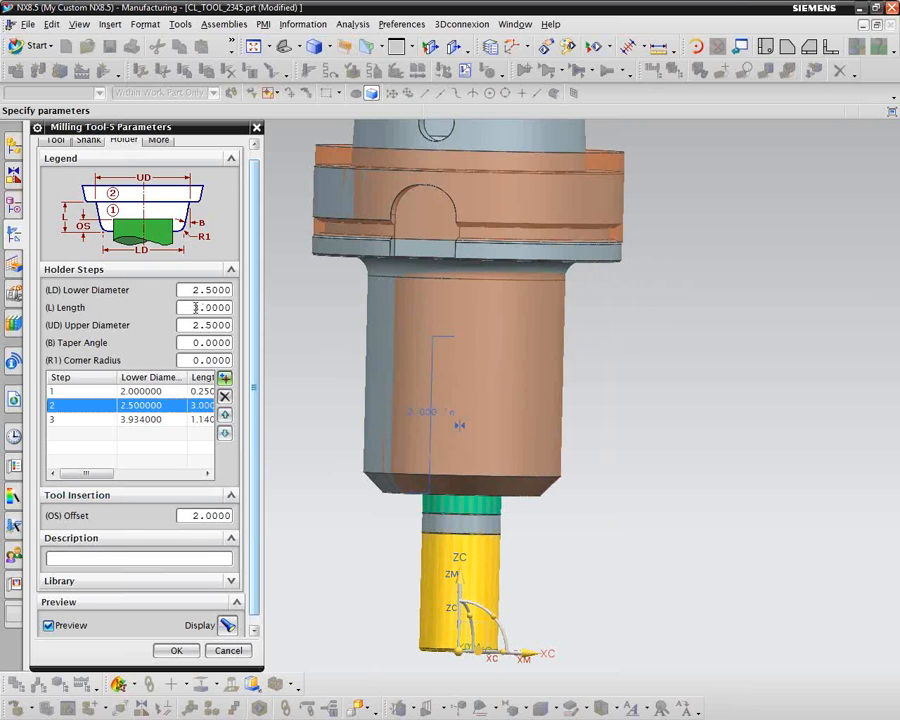
{"action": "left_click_drag", "start_coordinate": [193, 308], "coordinate": [214, 308]}
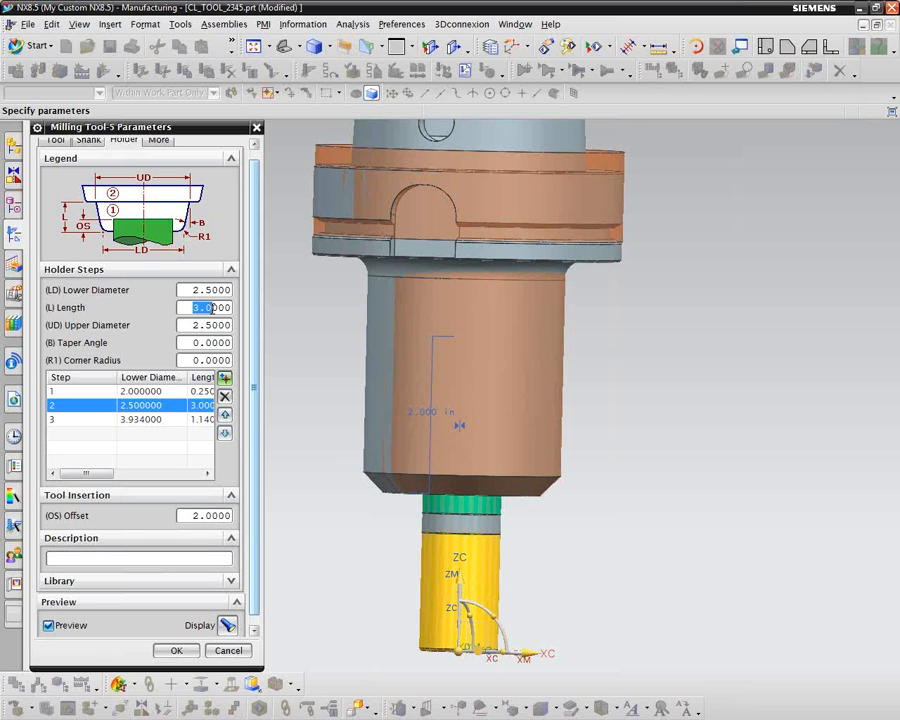
{"action": "type", "text": "2"}
{"action": "key", "text": "Return"}
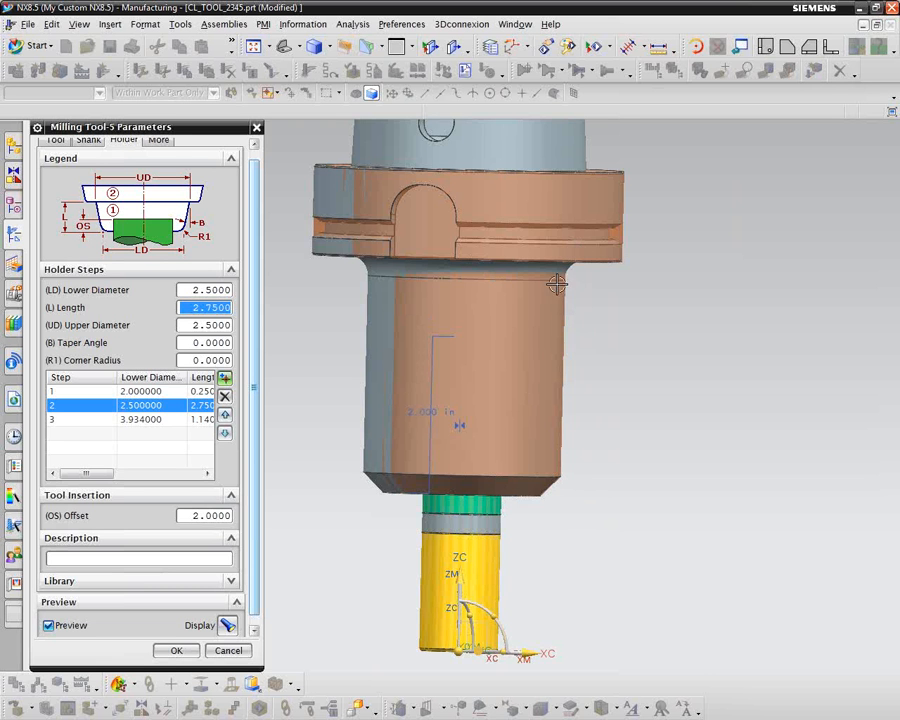
{"action": "mouse_move", "coordinate": [685, 238]}
{"action": "middle_mouse_down"}
{"action": "mouse_move", "coordinate": [707, 227]}
{"action": "mouse_move", "coordinate": [694, 313]}
{"action": "mouse_move", "coordinate": [683, 305]}
{"action": "mouse_move", "coordinate": [594, 384]}
{"action": "middle_mouse_up"}
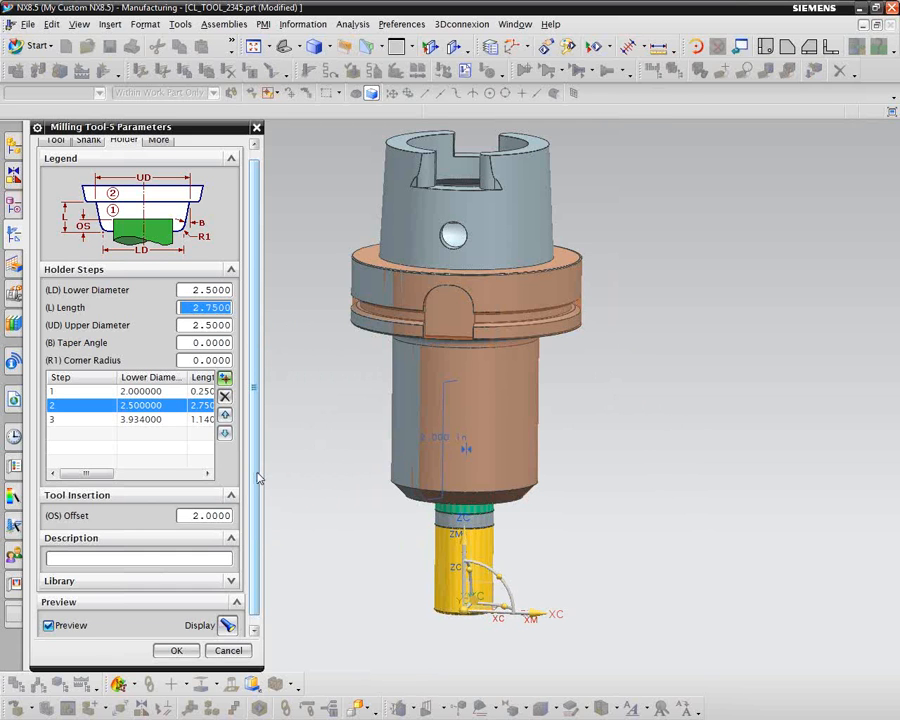
Step: Enter CL_TOOL_2345 as the tool's library reference and enable exporting the tool part file
{"action": "scroll", "coordinate": [253, 590], "scroll_direction": "down", "scroll_amount": 1}
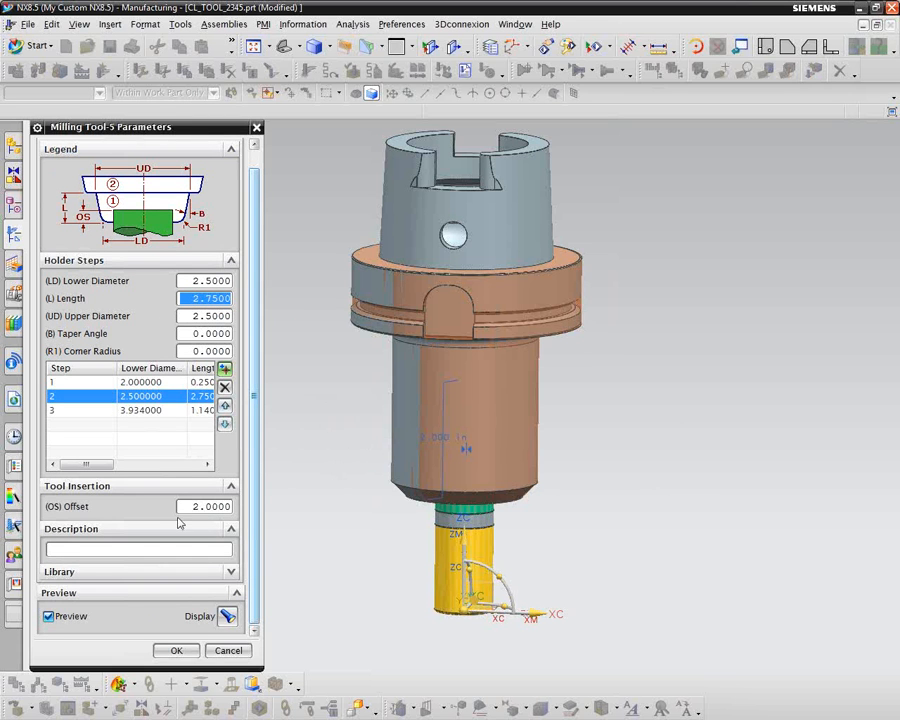
{"action": "scroll", "coordinate": [258, 423], "scroll_direction": "up", "scroll_amount": 1}
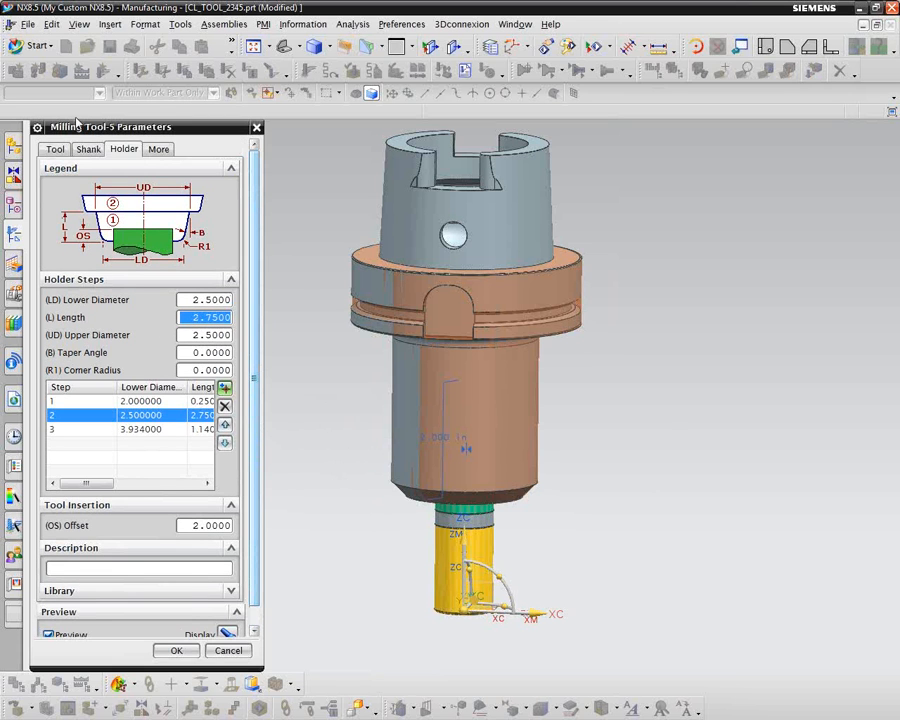
{"action": "left_click", "coordinate": [56, 150]}
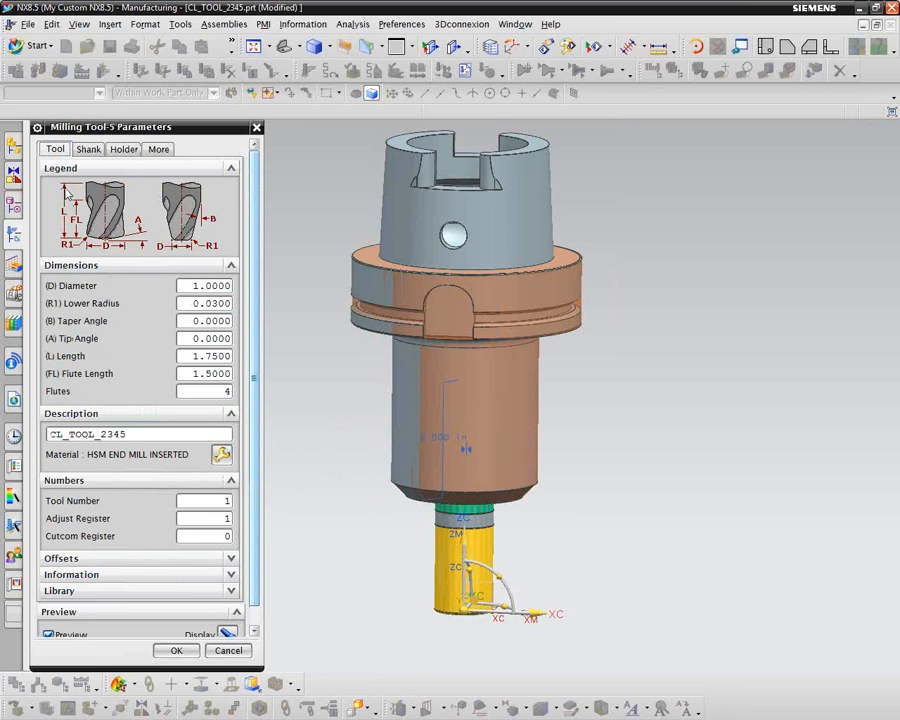
{"action": "scroll", "coordinate": [257, 487], "scroll_direction": "down", "scroll_amount": 1}
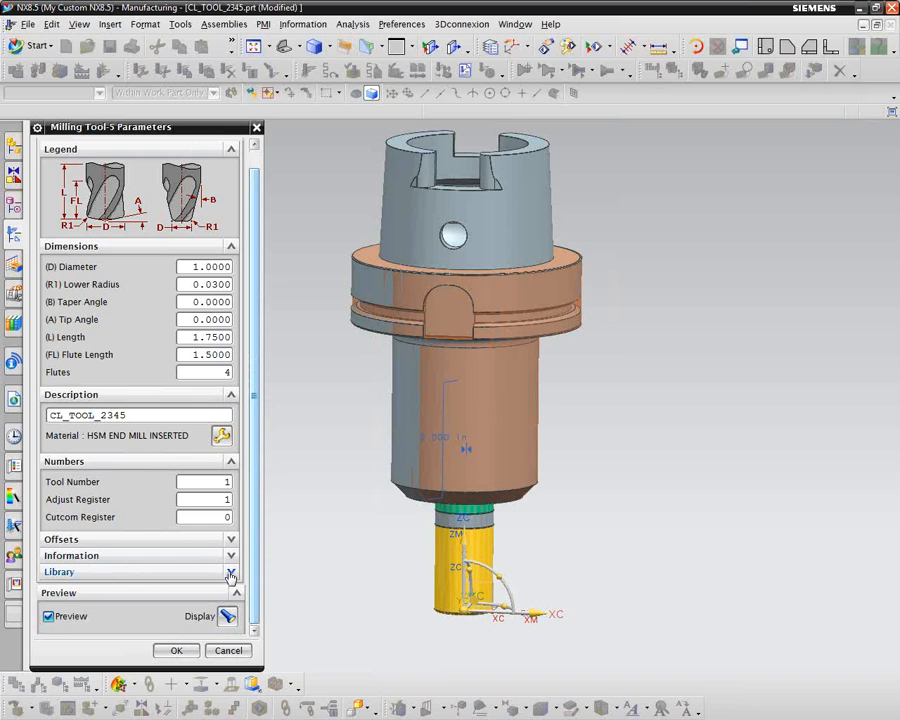
{"action": "left_click", "coordinate": [230, 573]}
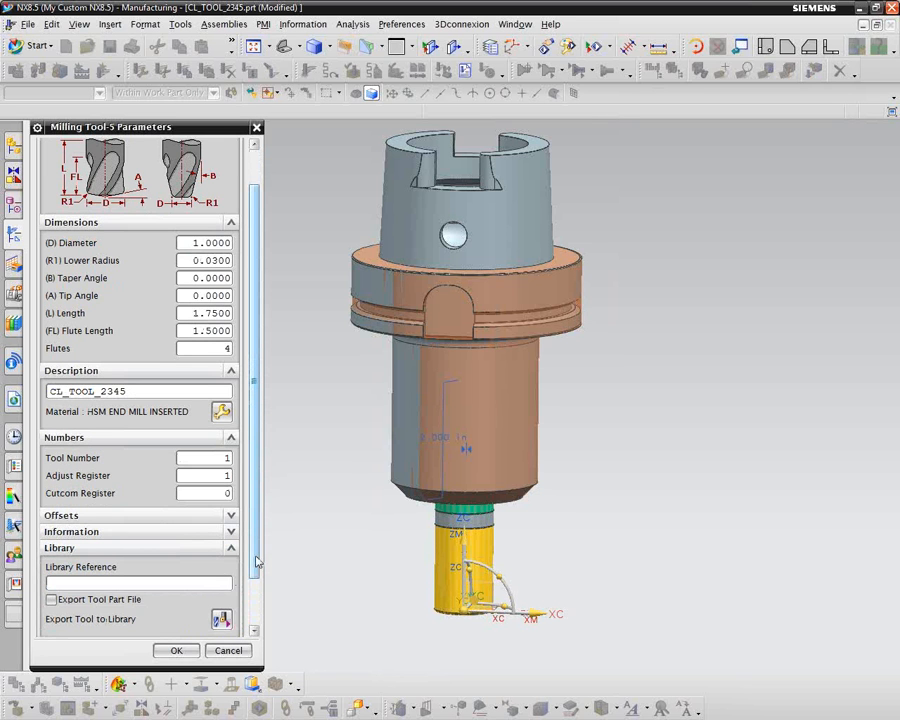
{"action": "scroll", "coordinate": [257, 567], "scroll_direction": "down", "scroll_amount": 3}
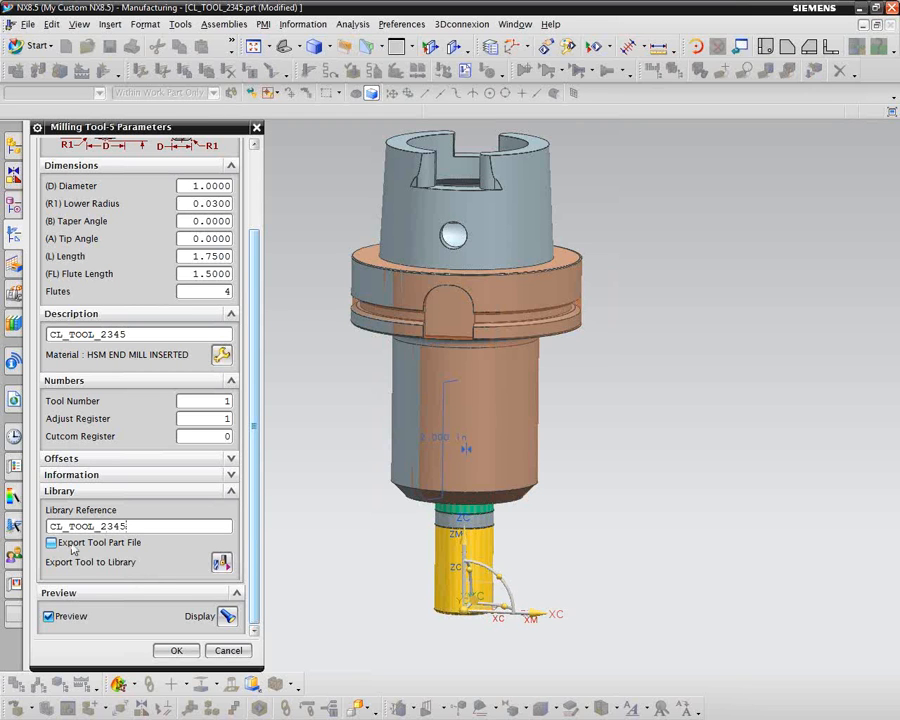
{"action": "left_click", "coordinate": [51, 543]}
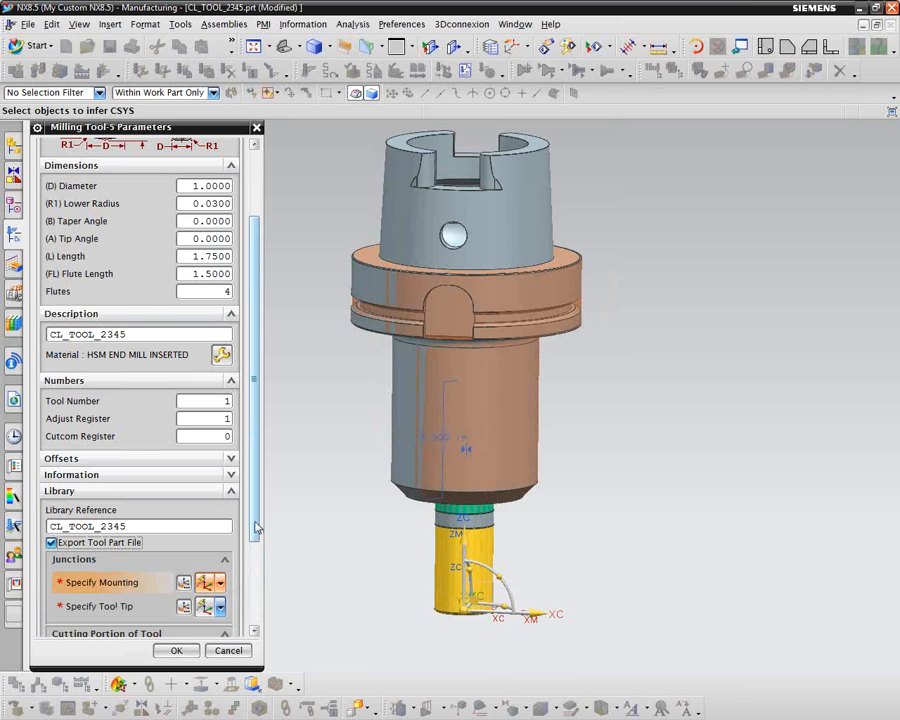
{"action": "scroll", "coordinate": [257, 527], "scroll_direction": "down", "scroll_amount": 3}
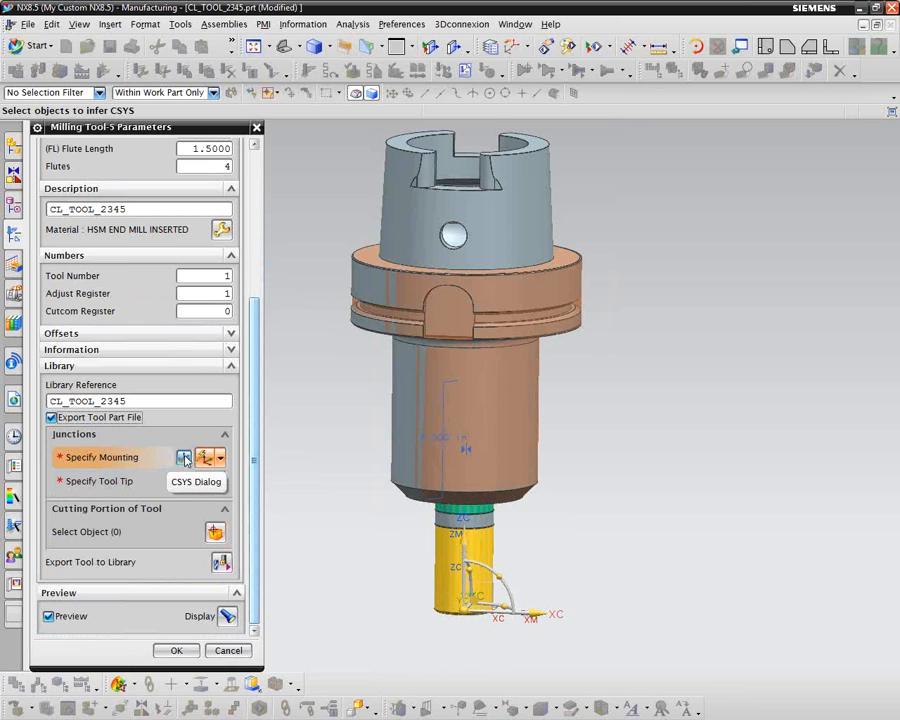
Step: Start specifying the mounting junction's coordinate system with the Inferred CSYS type
{"action": "left_click", "coordinate": [185, 459]}
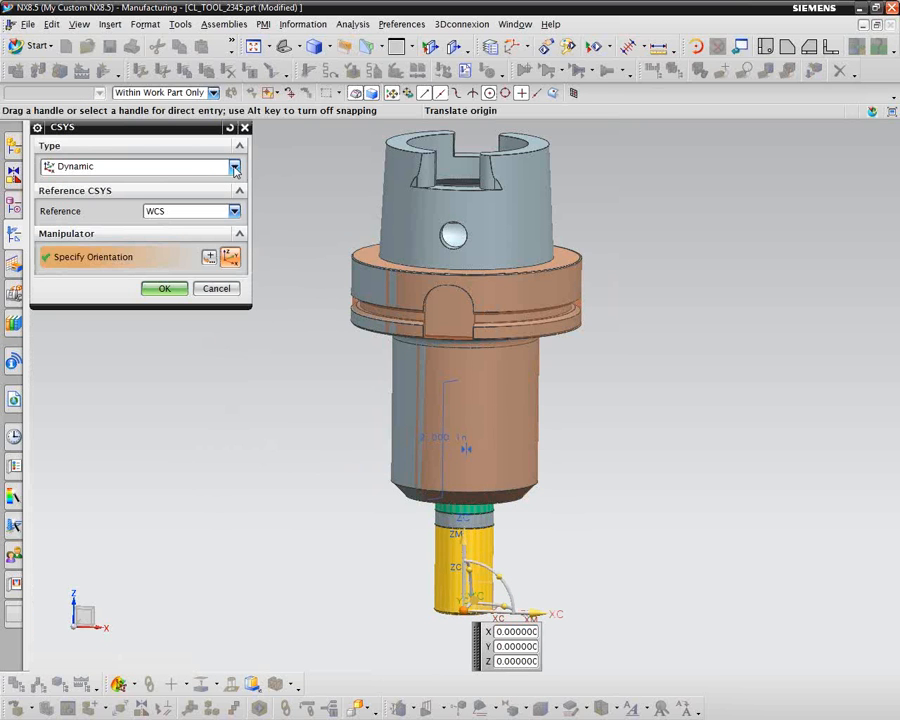
{"action": "left_click", "coordinate": [234, 167]}
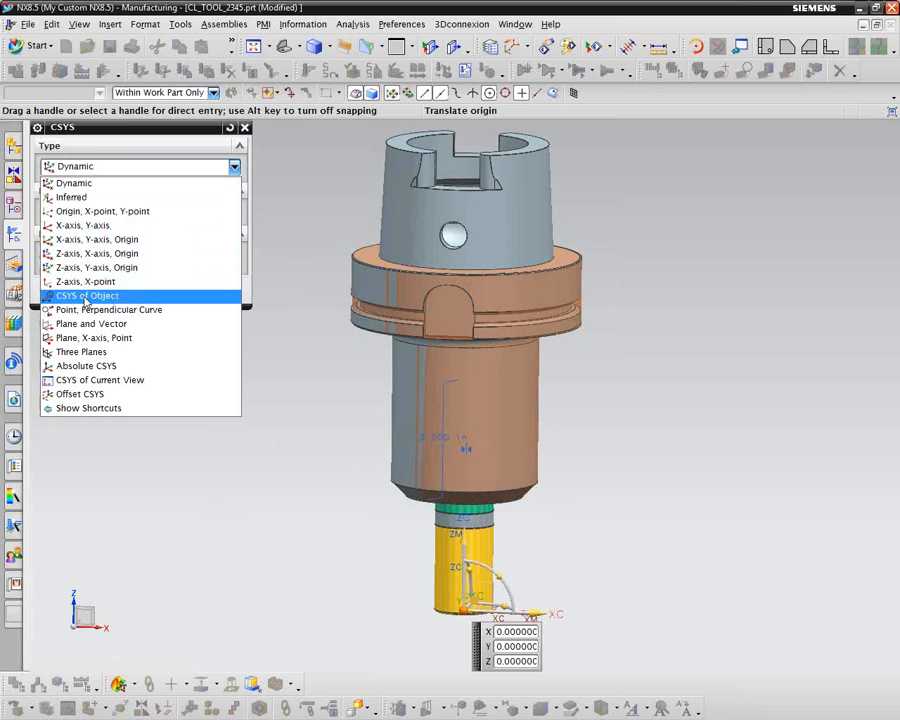
{"action": "left_click", "coordinate": [72, 197]}
{"action": "left_click", "coordinate": [230, 214]}
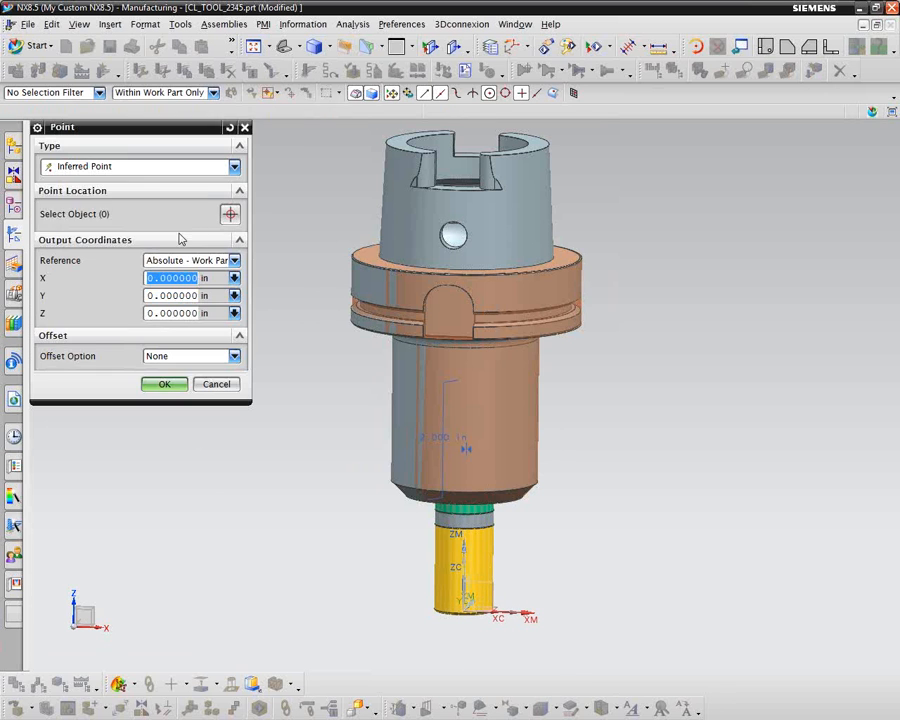
{"action": "left_click", "coordinate": [234, 167]}
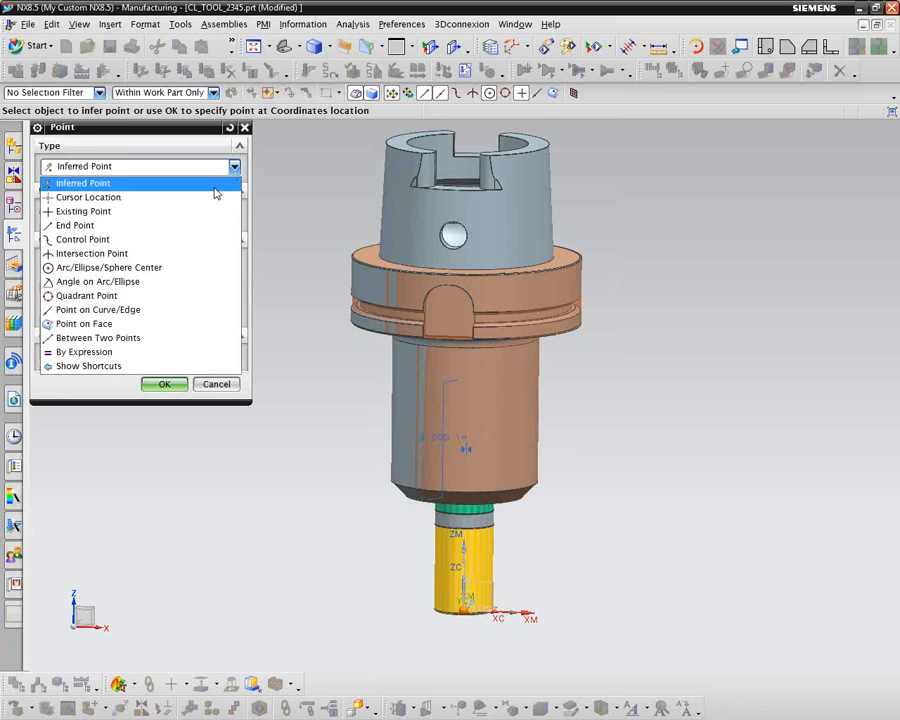
{"action": "left_click", "coordinate": [62, 265]}
{"action": "scroll", "coordinate": [252, 258], "scroll_direction": "up", "scroll_amount": 6}
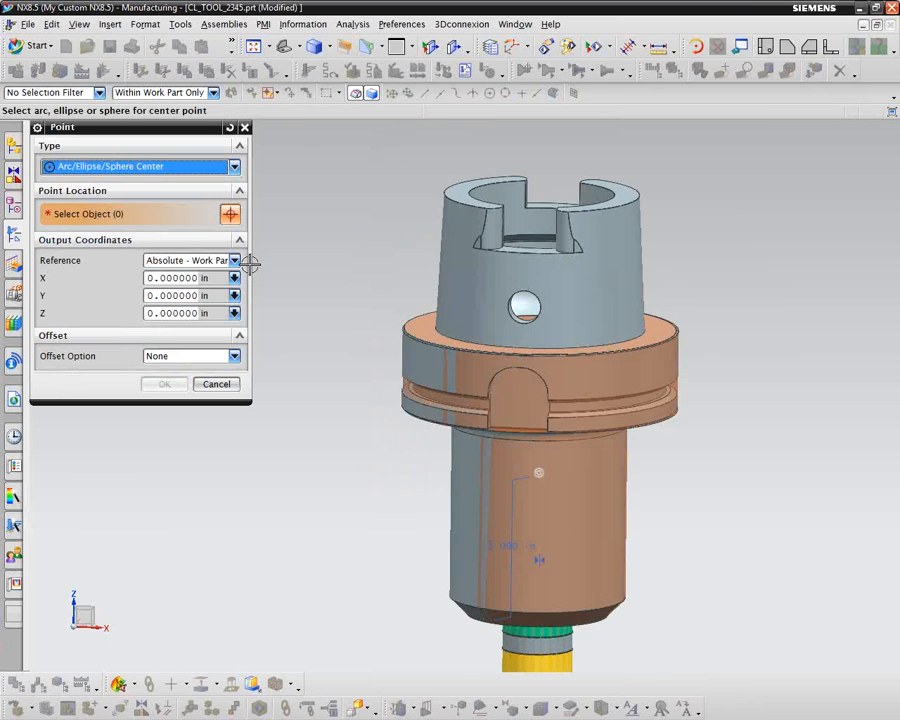
{"action": "middle_click_drag", "start_coordinate": [262, 361], "coordinate": [333, 418]}
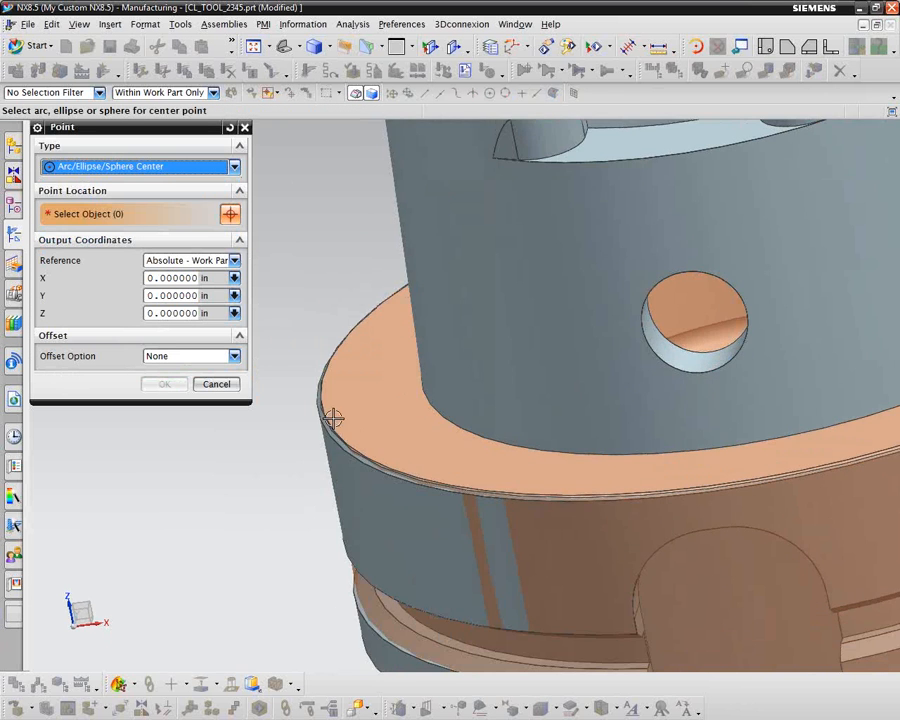
{"action": "left_click", "coordinate": [192, 92]}
{"action": "left_click", "coordinate": [214, 93]}
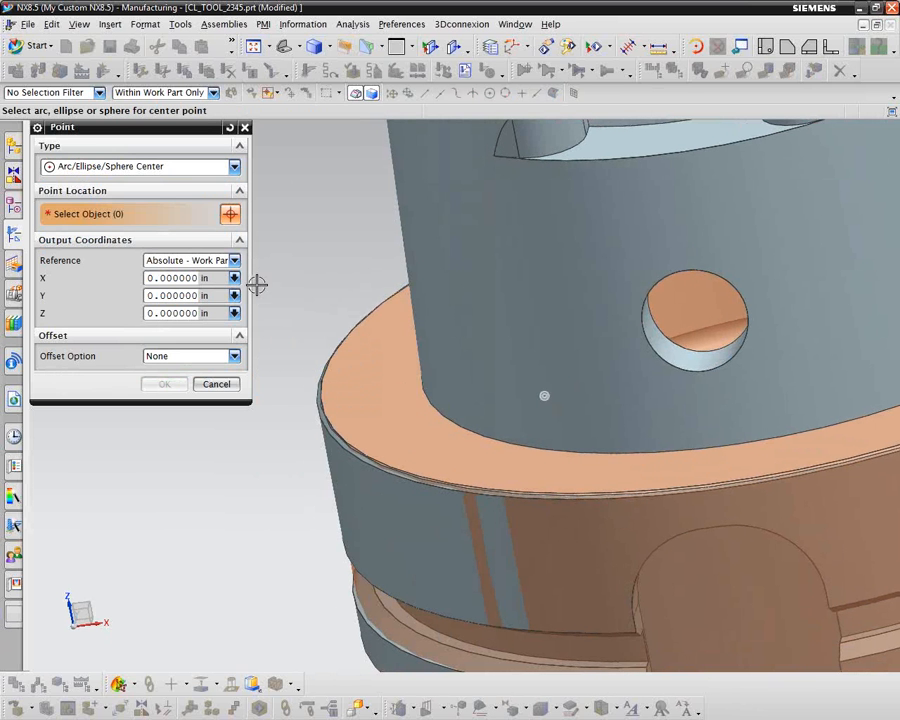
{"action": "middle_click_drag", "start_coordinate": [257, 285], "coordinate": [287, 307]}
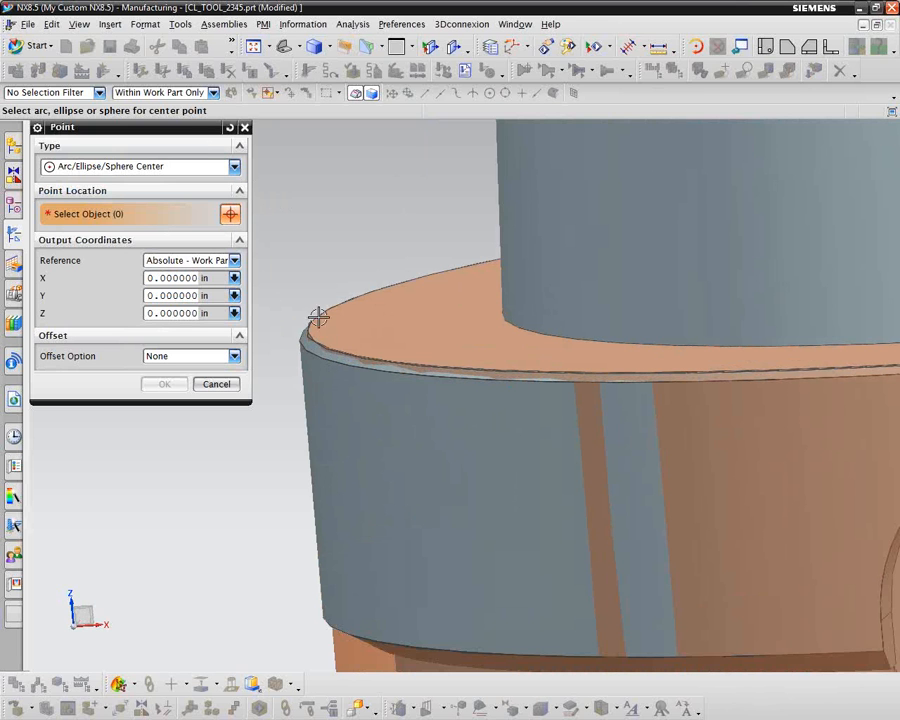
{"action": "left_click", "coordinate": [99, 93]}
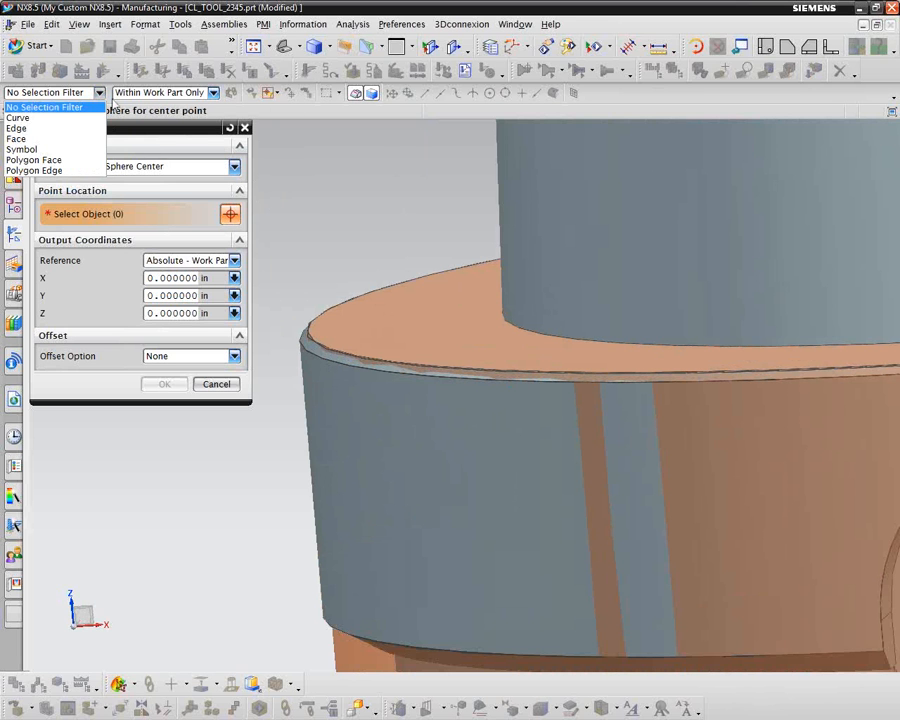
{"action": "left_click", "coordinate": [16, 138]}
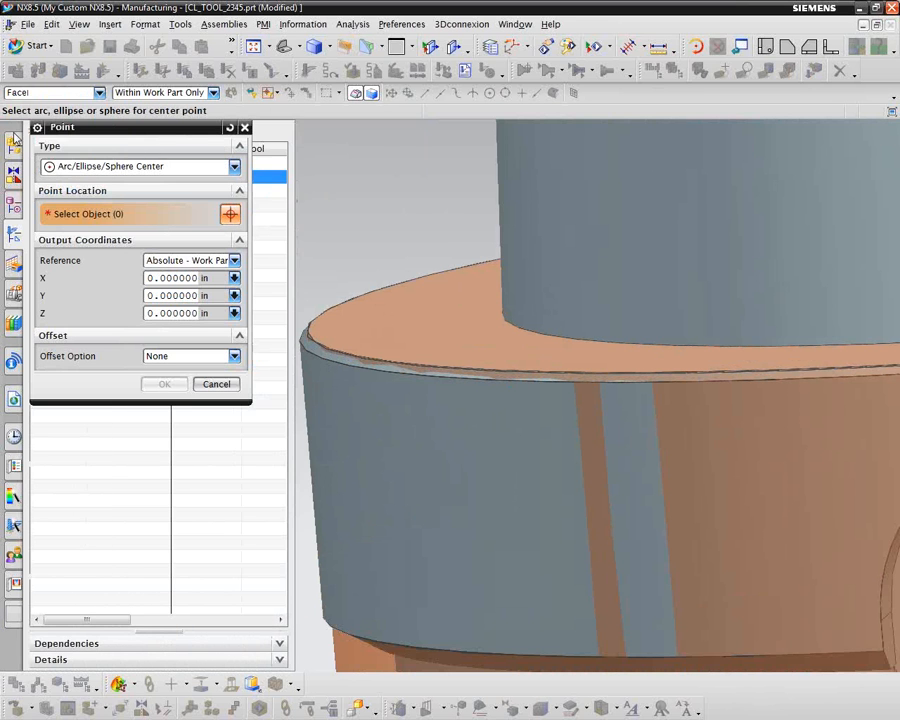
{"action": "left_click", "coordinate": [99, 92]}
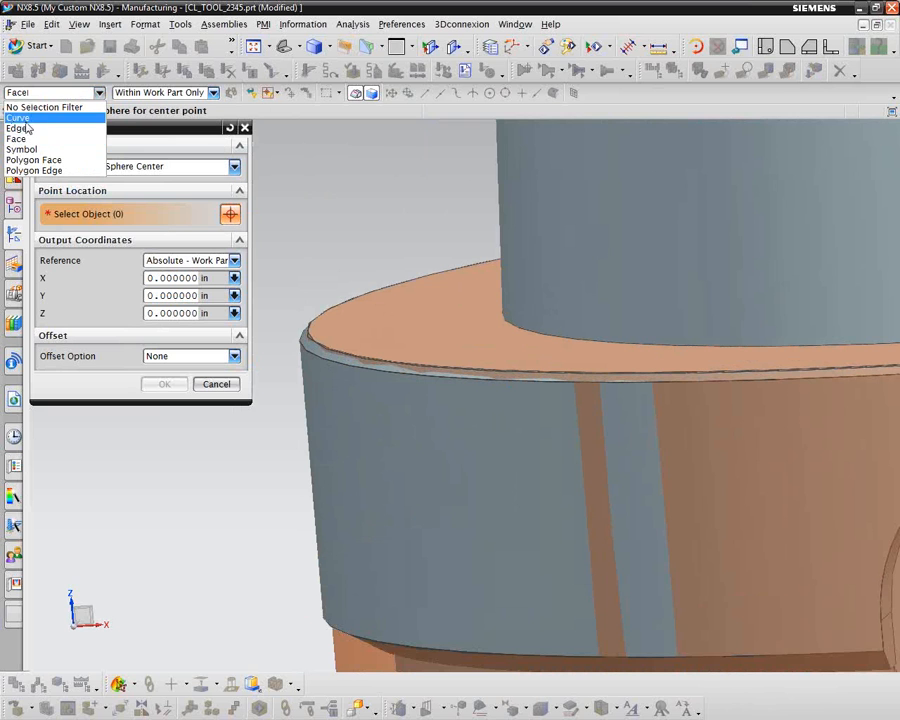
{"action": "left_click", "coordinate": [18, 128]}
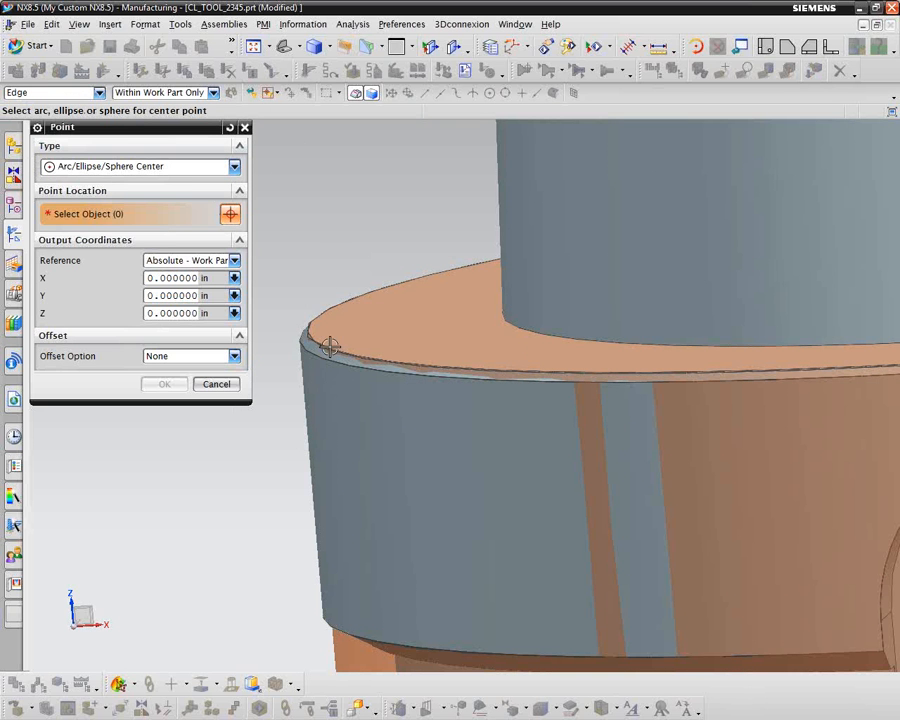
{"action": "left_click", "coordinate": [235, 170]}
{"action": "left_click", "coordinate": [232, 385]}
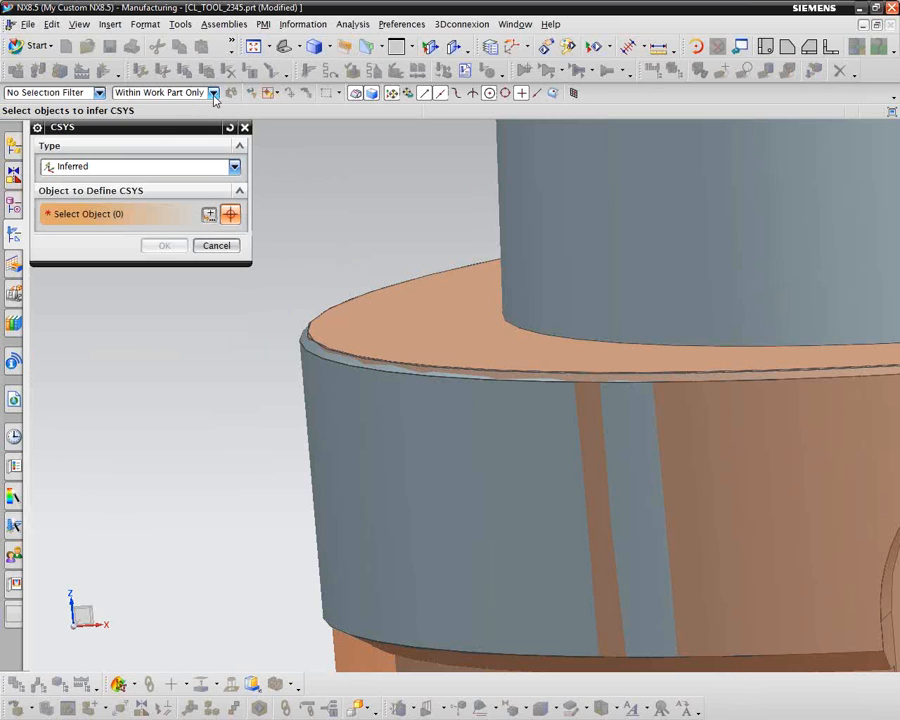
Step: Set the selection scope to Entire Assembly for defining the mounting junction
{"action": "left_click", "coordinate": [213, 93]}
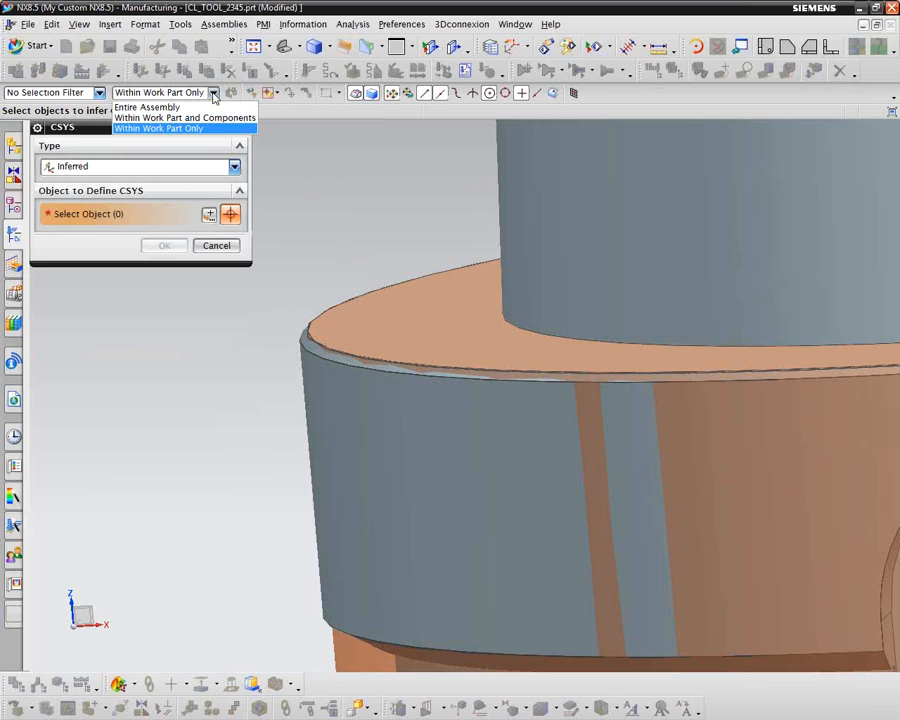
{"action": "left_click", "coordinate": [180, 108]}
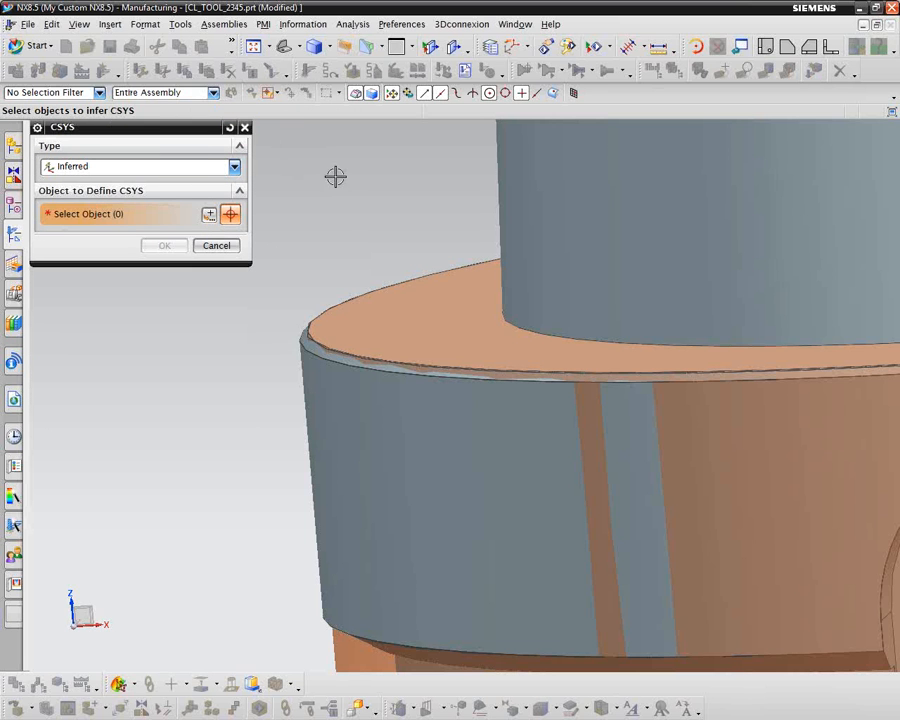
{"action": "left_click", "coordinate": [208, 214]}
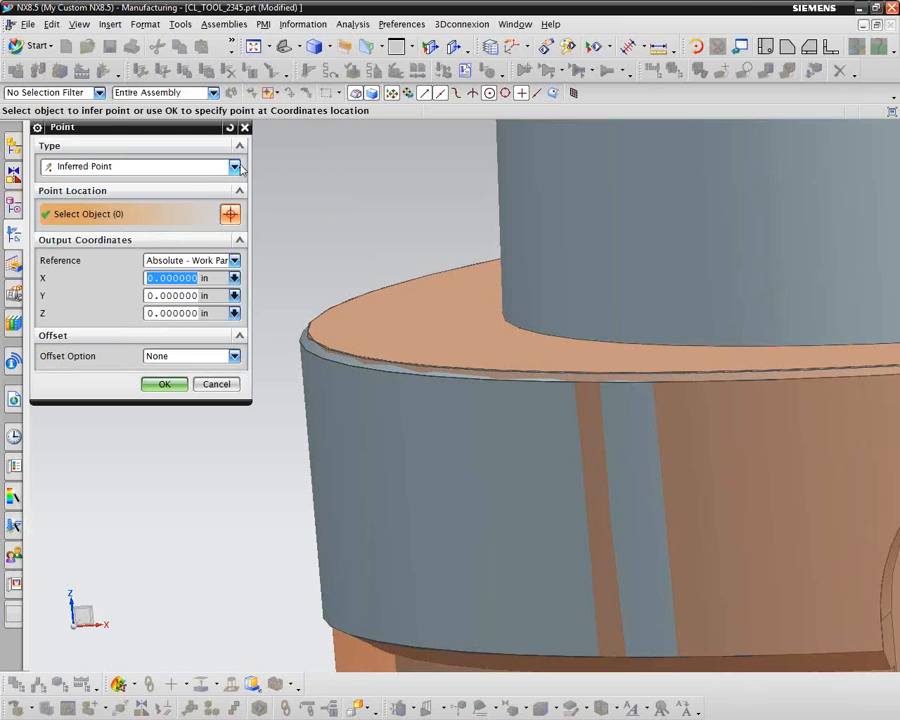
{"action": "left_click", "coordinate": [233, 166]}
{"action": "left_click", "coordinate": [90, 262]}
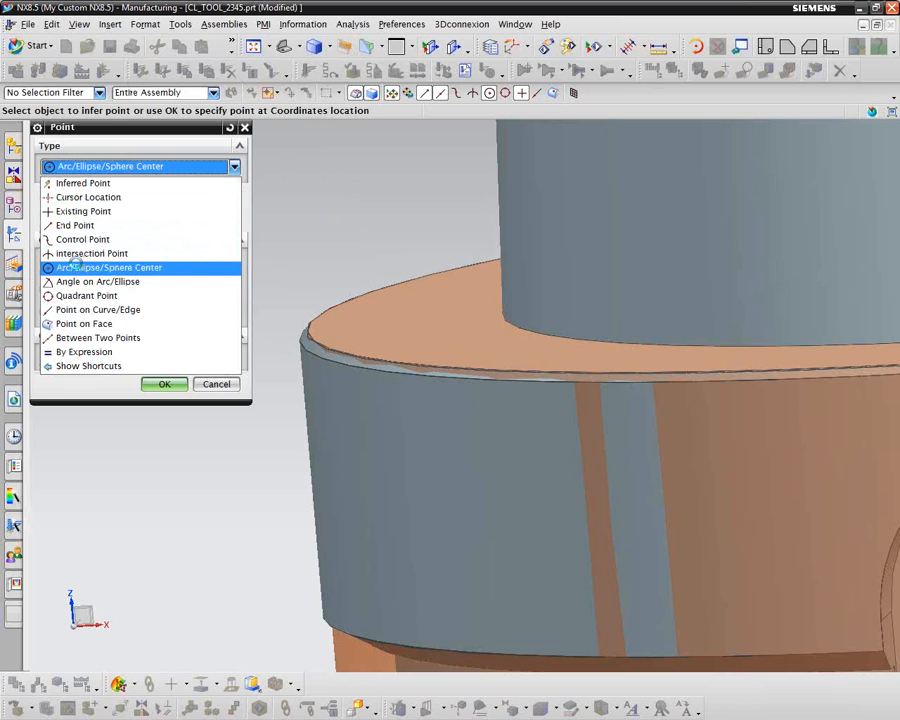
{"action": "left_click", "coordinate": [314, 342]}
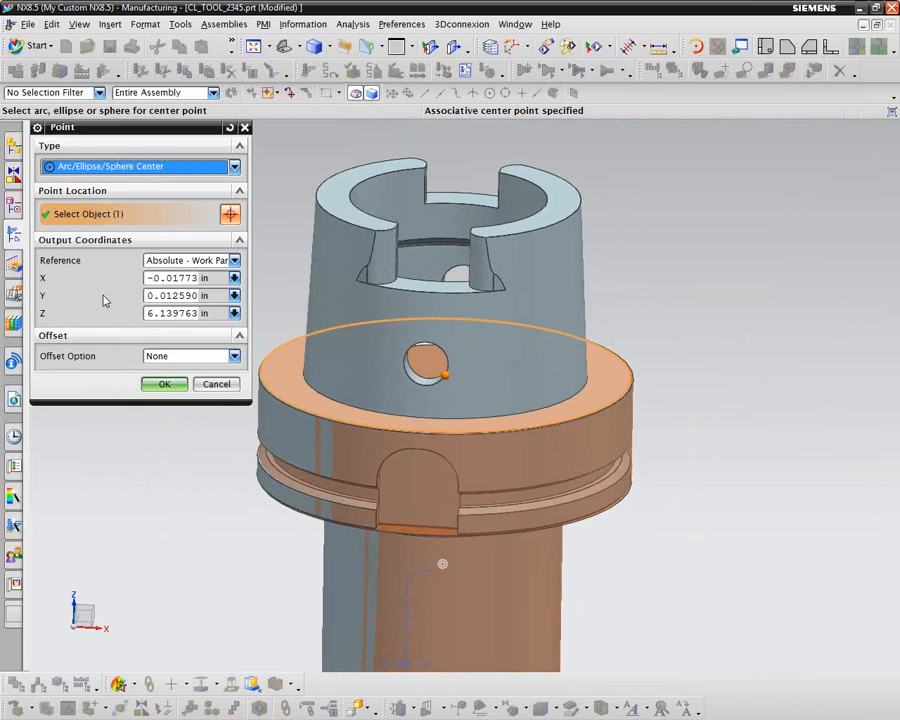
{"action": "left_click", "coordinate": [162, 385]}
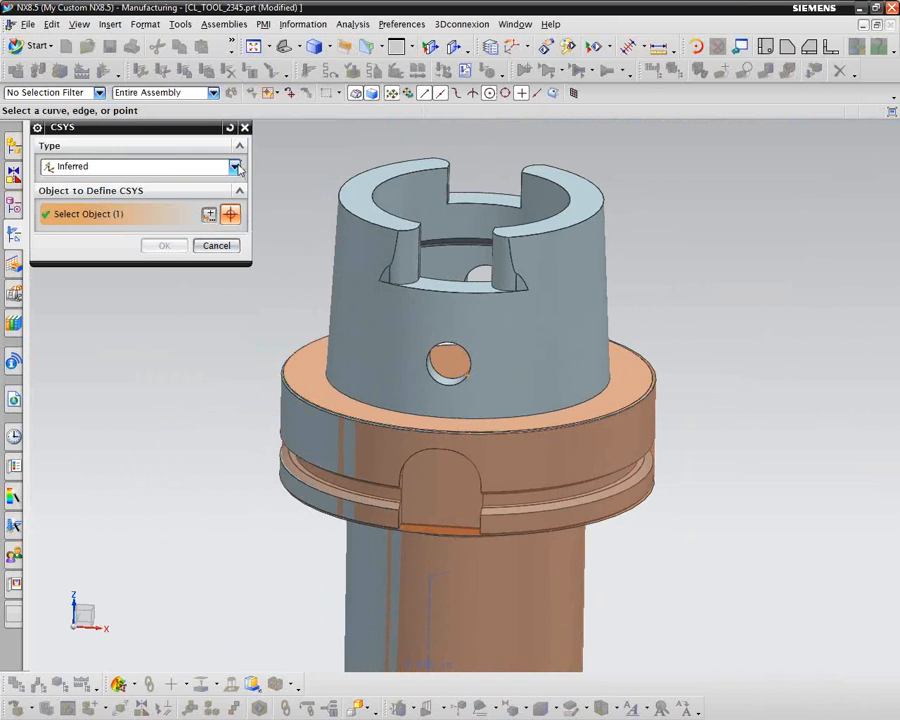
{"action": "left_click", "coordinate": [216, 246]}
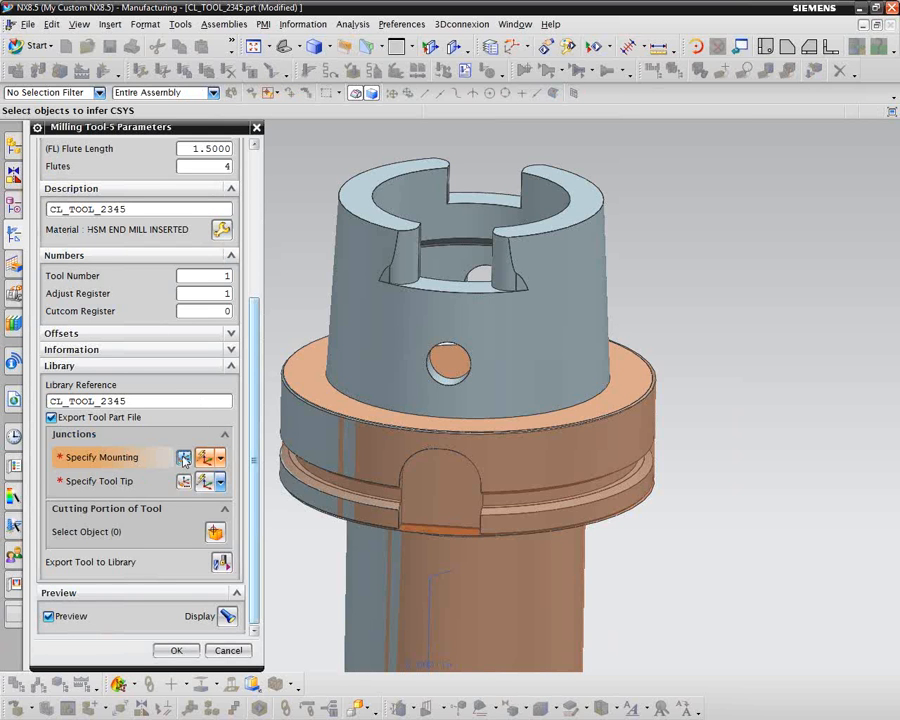
{"action": "left_click", "coordinate": [219, 457]}
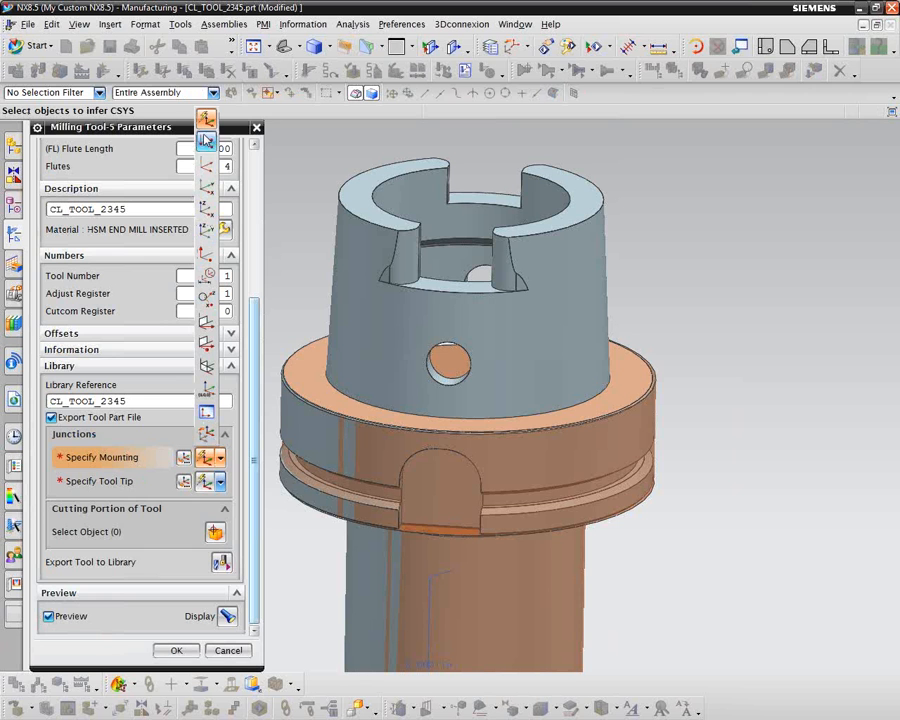
{"action": "left_click", "coordinate": [185, 459]}
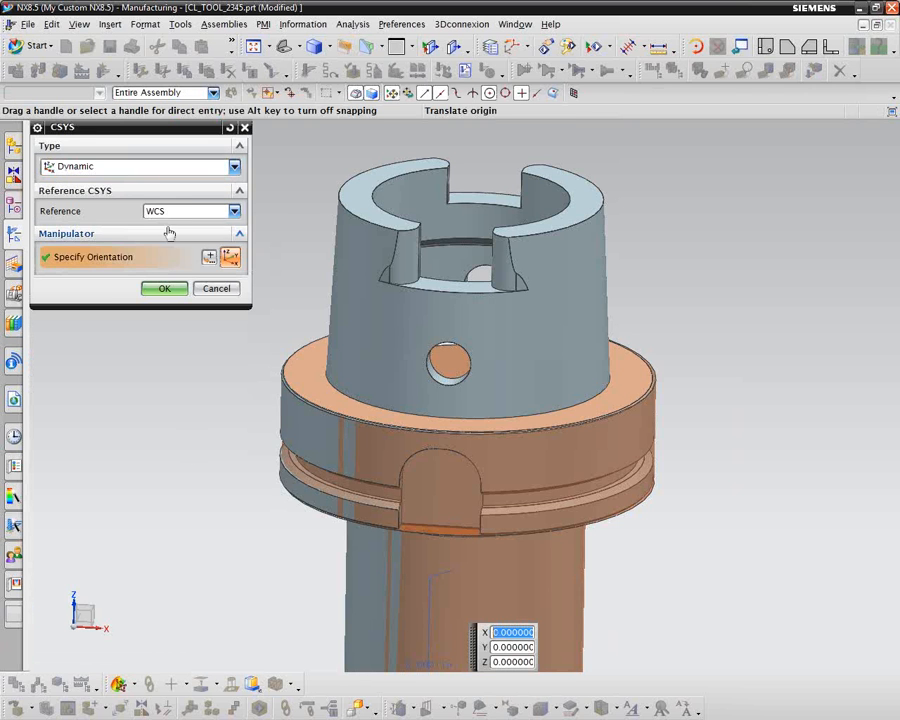
{"action": "left_click", "coordinate": [234, 168]}
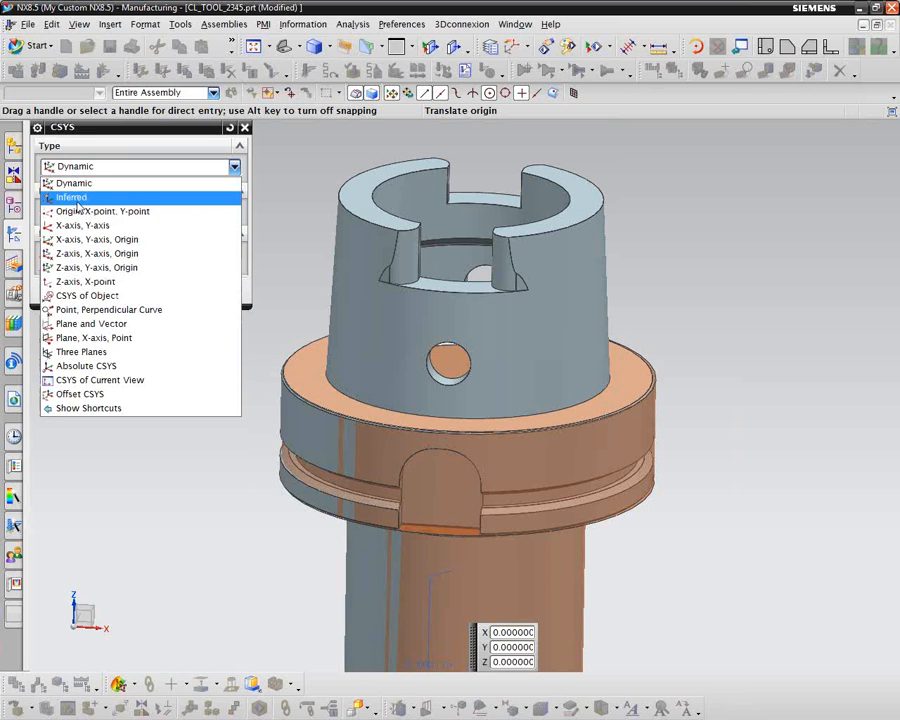
{"action": "left_click", "coordinate": [72, 198]}
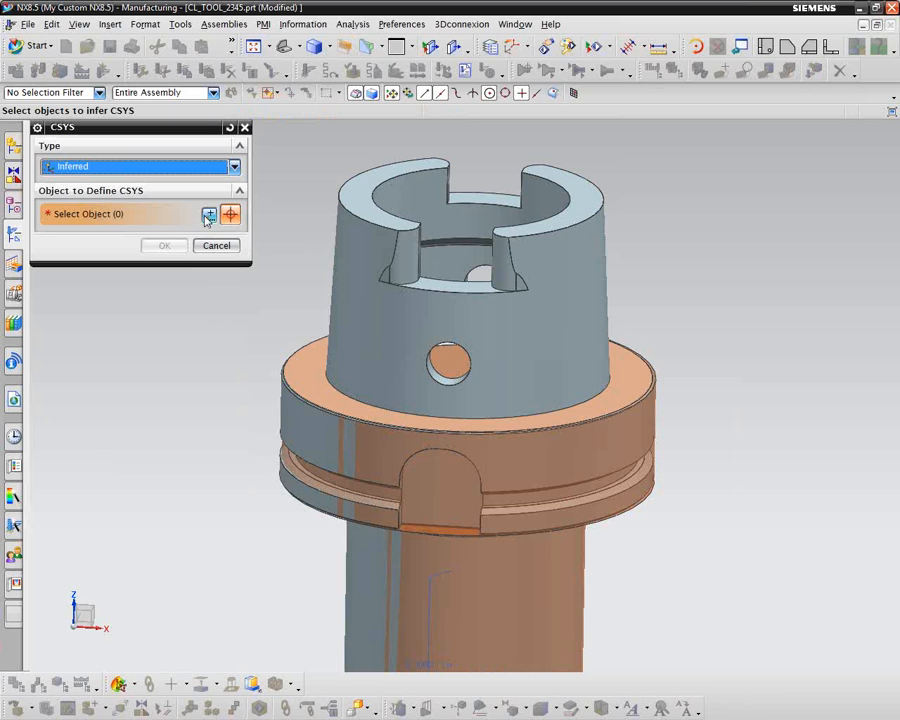
{"action": "left_click", "coordinate": [287, 381]}
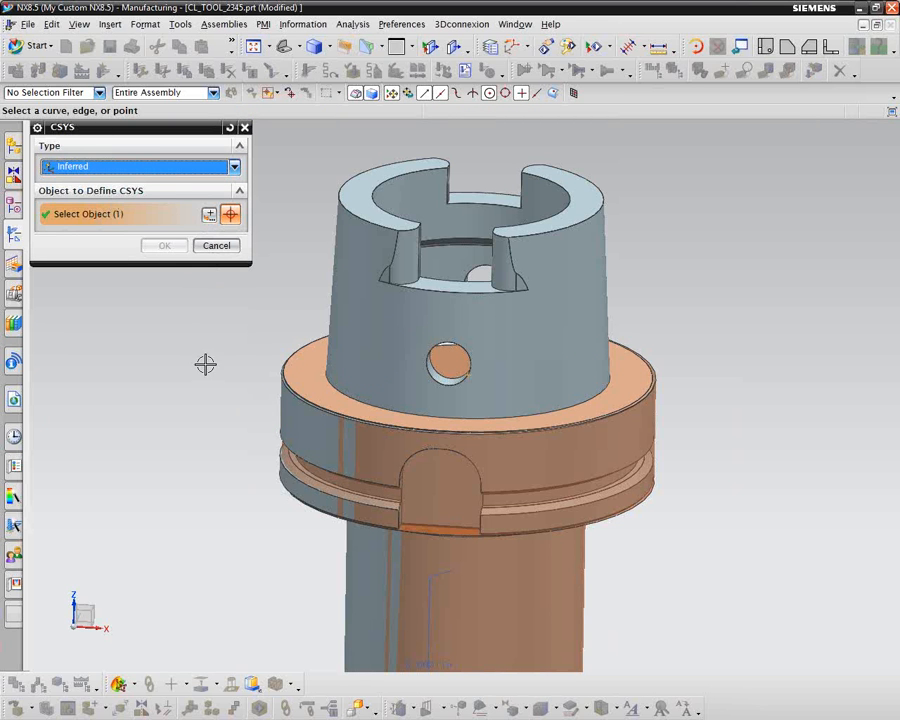
{"action": "scroll", "coordinate": [204, 364], "scroll_direction": "down", "scroll_amount": 1}
{"action": "scroll", "coordinate": [204, 364], "scroll_direction": "down", "scroll_amount": 3}
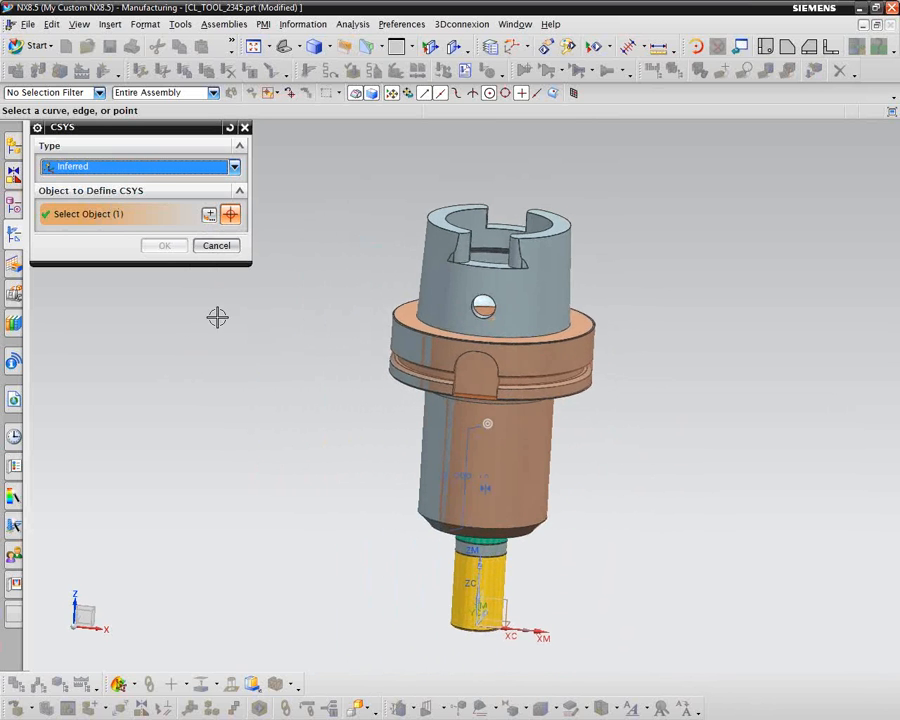
{"action": "left_click", "coordinate": [217, 246]}
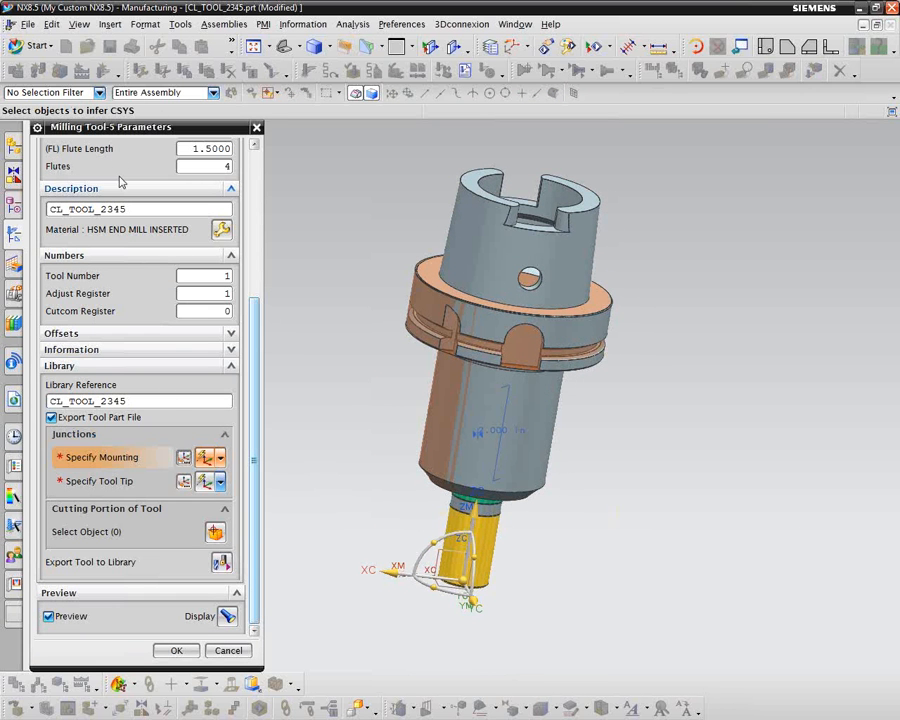
Step: Define the mounting junction with a Dynamic CSYS and move its origin to the arc center of the holder flange's upper outer edge
{"action": "left_click", "coordinate": [184, 457]}
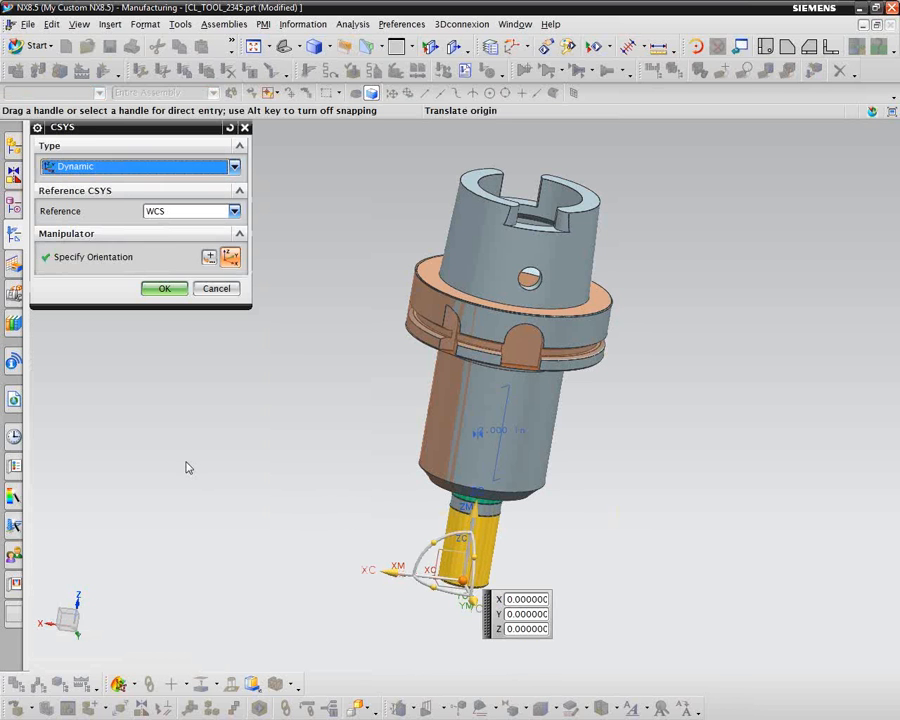
{"action": "scroll", "coordinate": [324, 307], "scroll_direction": "up", "scroll_amount": 4}
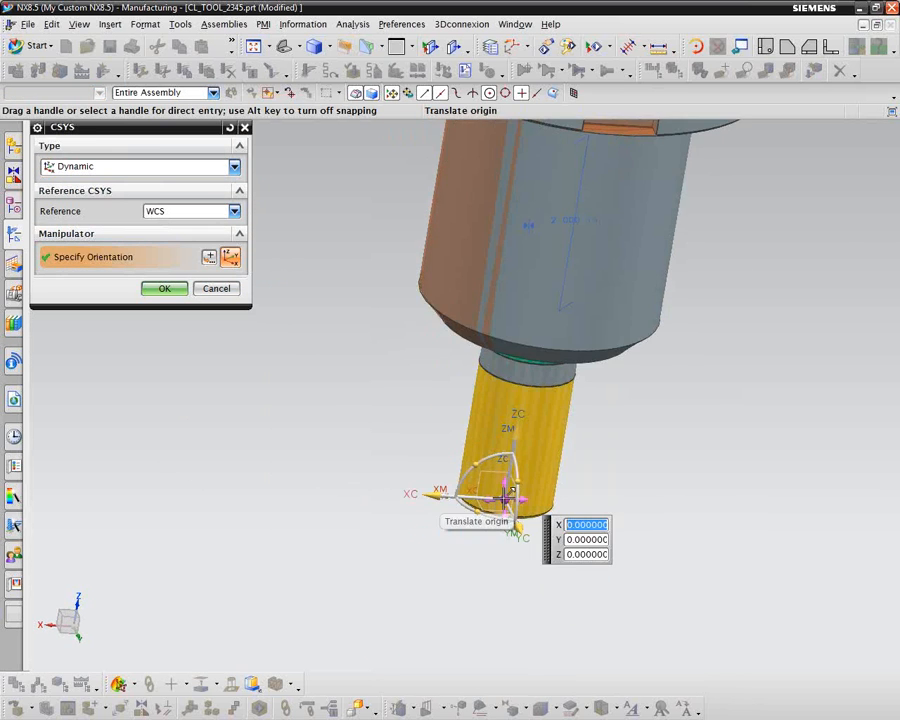
{"action": "left_click", "coordinate": [504, 500]}
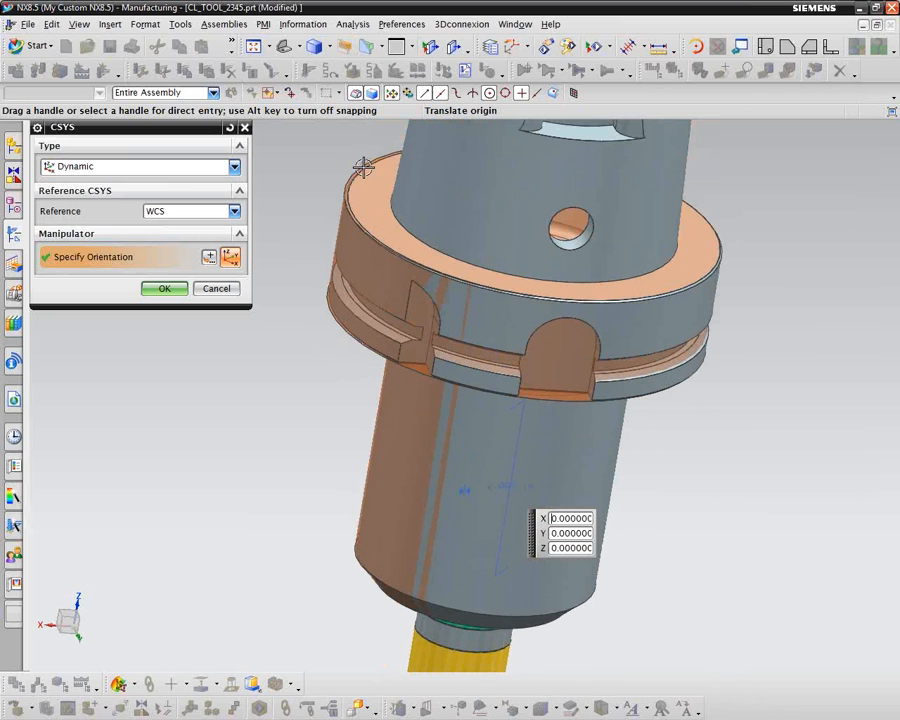
{"action": "left_click", "coordinate": [348, 223]}
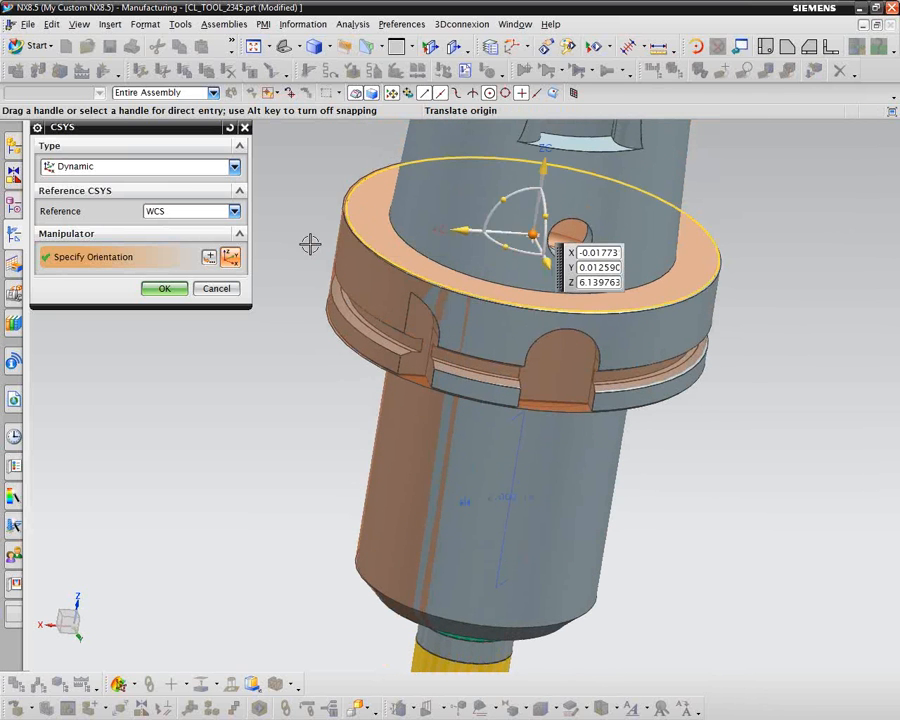
{"action": "scroll", "coordinate": [260, 350], "scroll_direction": "down", "scroll_amount": 4}
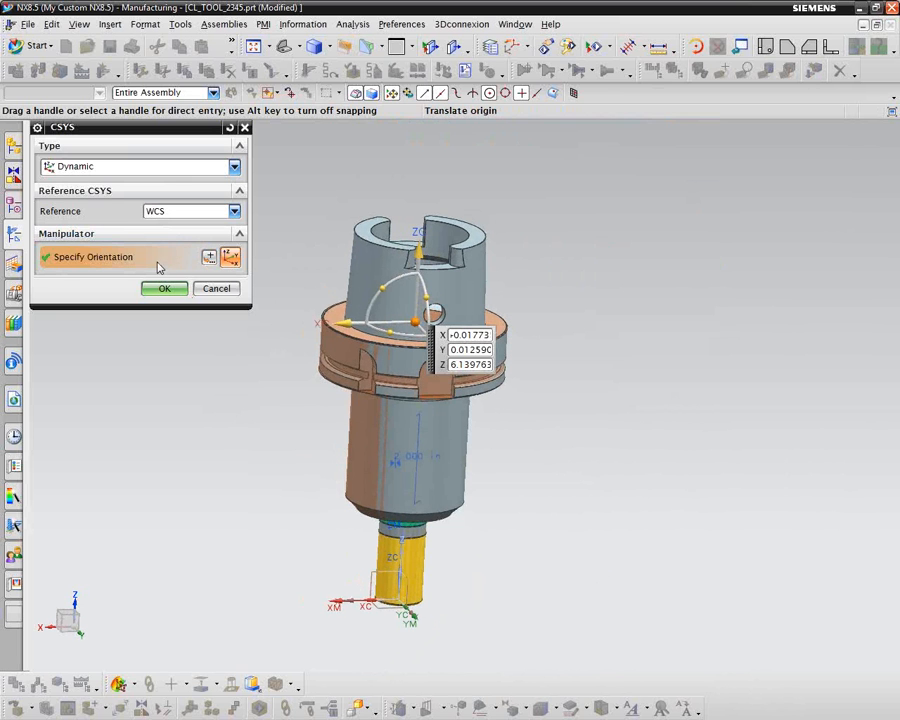
{"action": "scroll", "coordinate": [269, 271], "scroll_direction": "up", "scroll_amount": 2}
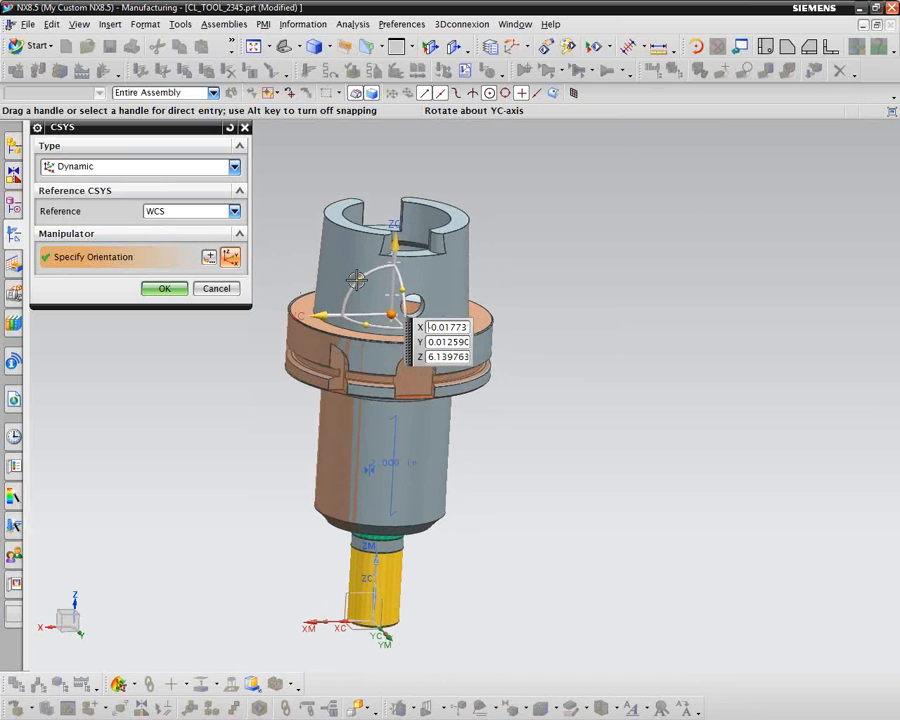
Step: Rotate the mounting junction's CSYS -90° about the YC axis and accept it
{"action": "left_click_drag", "start_coordinate": [360, 281], "coordinate": [412, 303]}
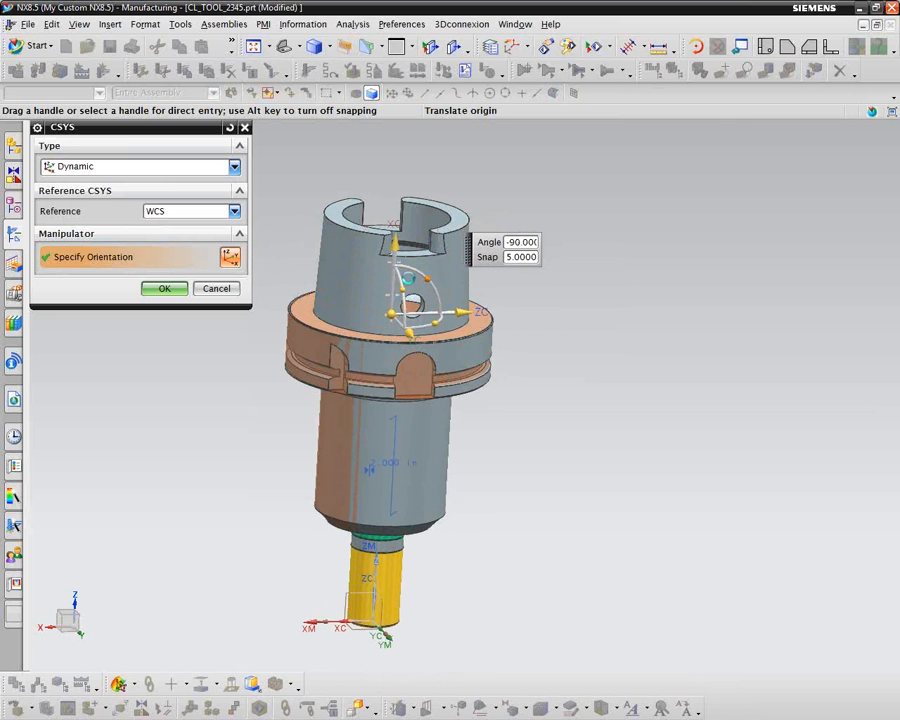
{"action": "left_click", "coordinate": [412, 303]}
{"action": "mouse_move", "coordinate": [253, 473]}
{"action": "middle_mouse_down"}
{"action": "mouse_move", "coordinate": [256, 489]}
{"action": "mouse_move", "coordinate": [243, 474]}
{"action": "middle_mouse_up"}
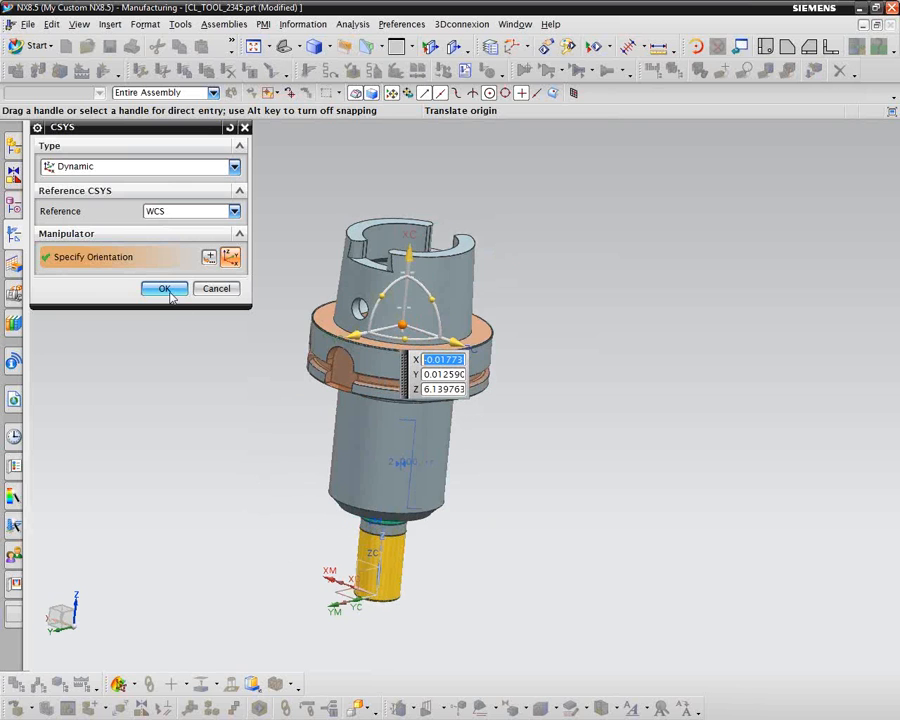
{"action": "left_click", "coordinate": [166, 289]}
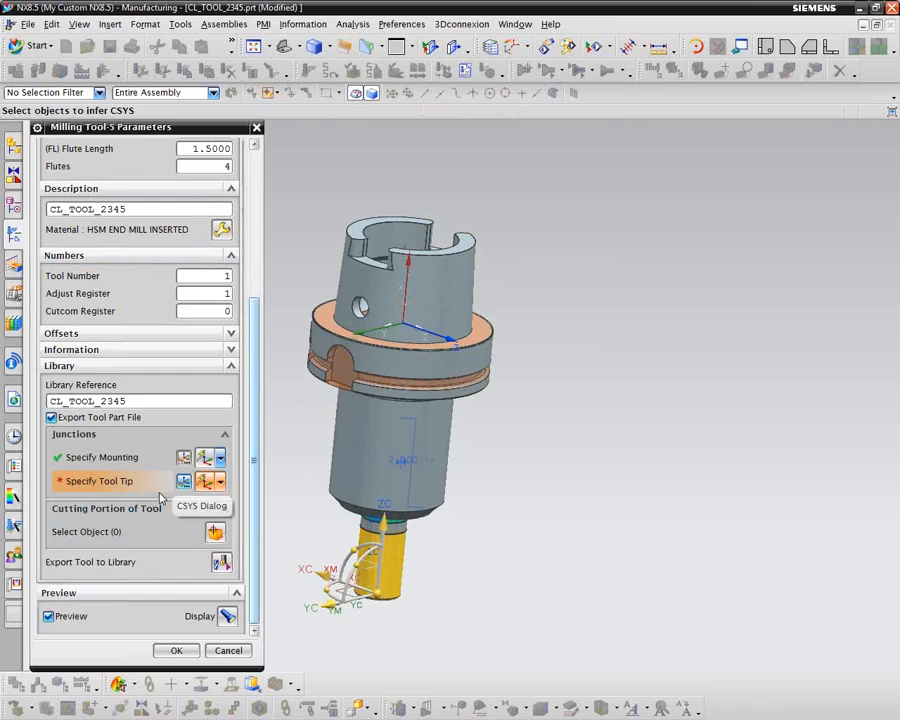
Step: Specify the tool tip junction with a Dynamic CSYS at the cutter's tip, rotated about YC so X points up the tool axis
{"action": "left_click", "coordinate": [183, 482]}
{"action": "middle_click_drag", "start_coordinate": [207, 498], "coordinate": [311, 450]}
{"action": "left_click_drag", "start_coordinate": [311, 424], "coordinate": [371, 418]}
{"action": "middle_click_drag", "start_coordinate": [106, 379], "coordinate": [149, 323]}
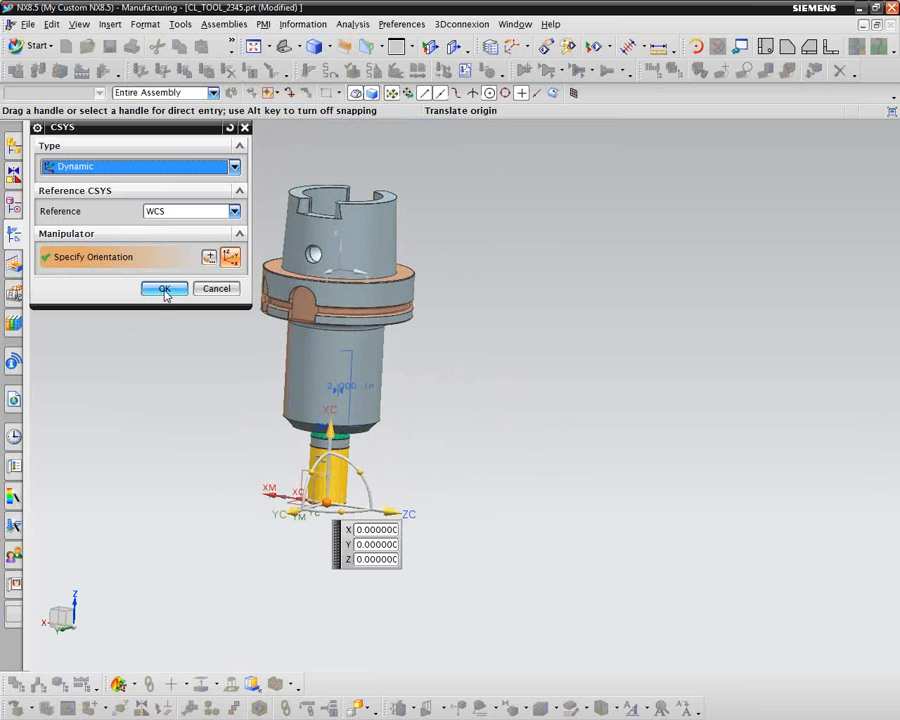
{"action": "left_click", "coordinate": [165, 289]}
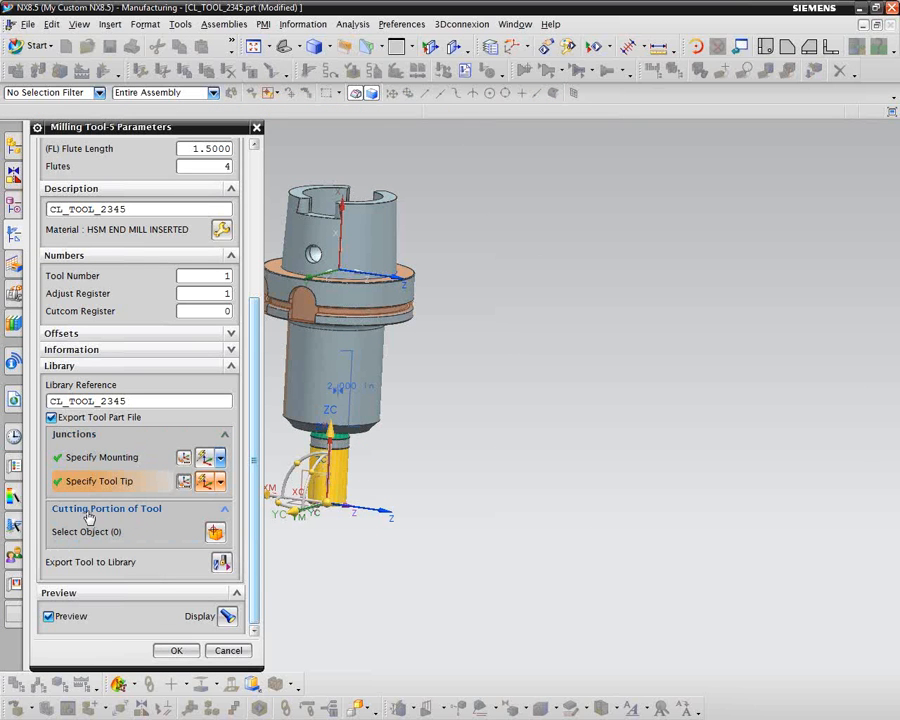
Step: Assign the yellow cutter body as the cutting portion and export the tool to the library under the END_MILL_INDEXABLE class
{"action": "left_click", "coordinate": [157, 537]}
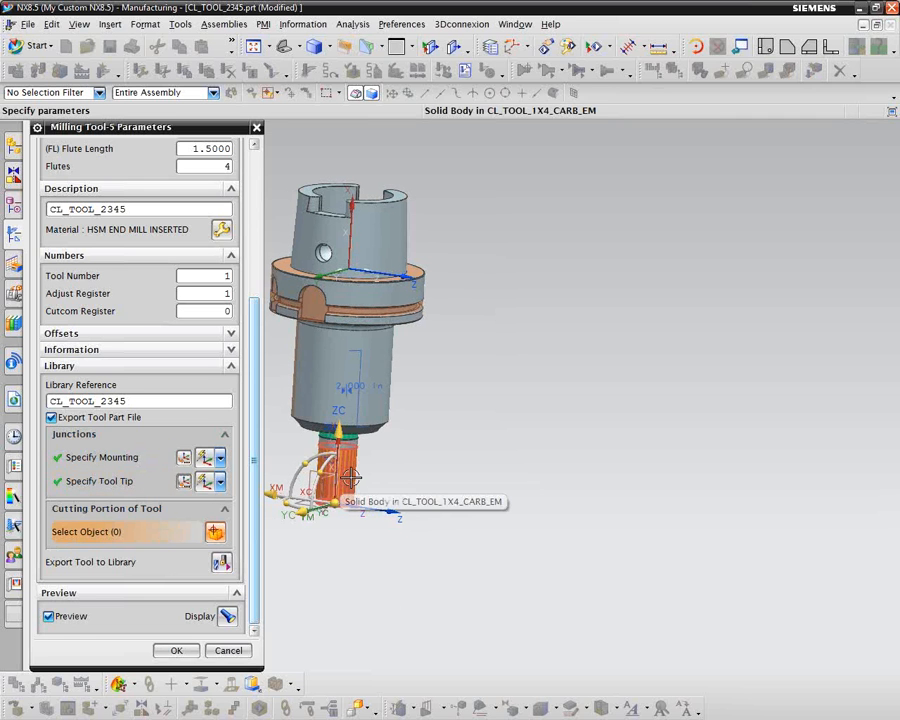
{"action": "left_click", "coordinate": [350, 478]}
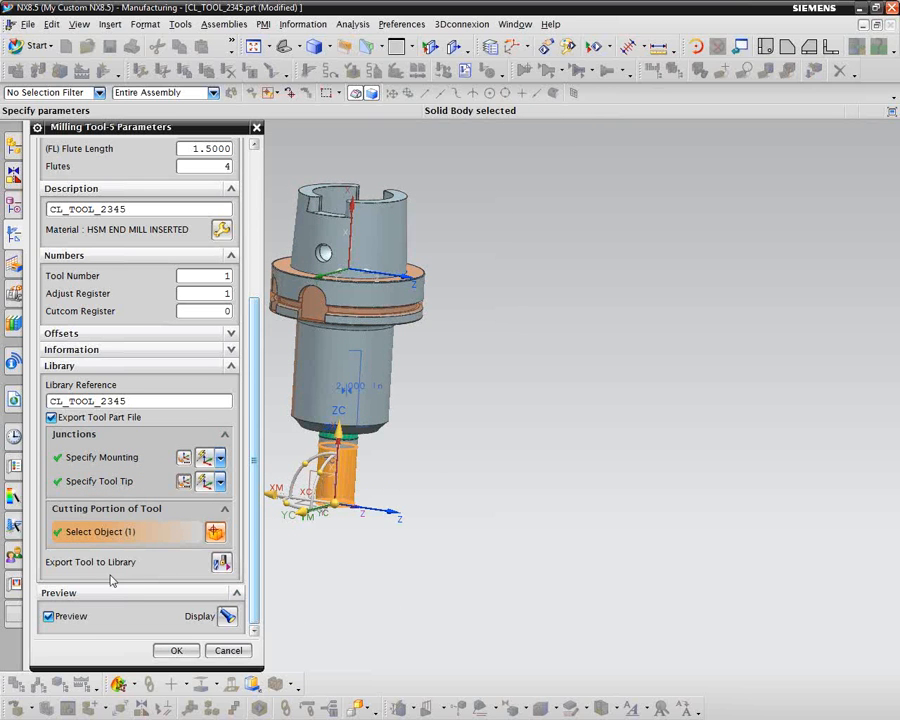
{"action": "left_click", "coordinate": [220, 563]}
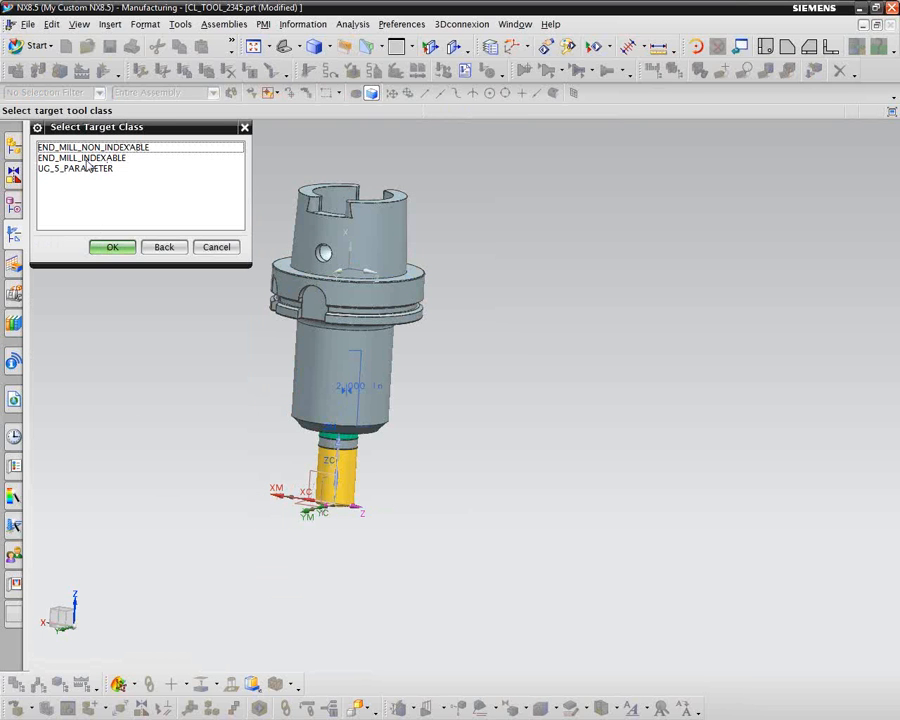
{"action": "left_click", "coordinate": [99, 159]}
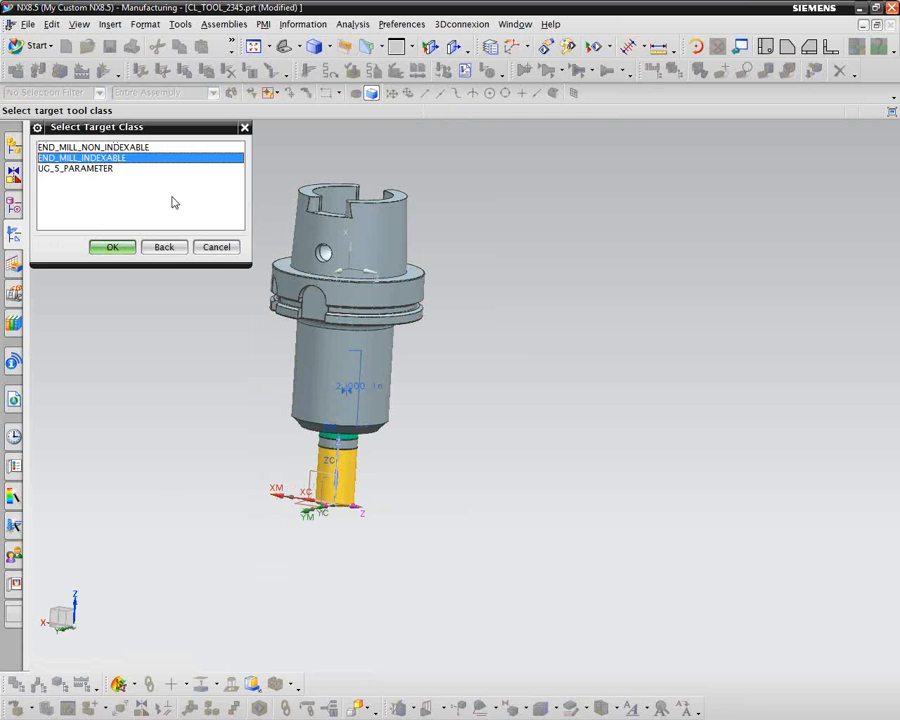
{"action": "left_click", "coordinate": [113, 248]}
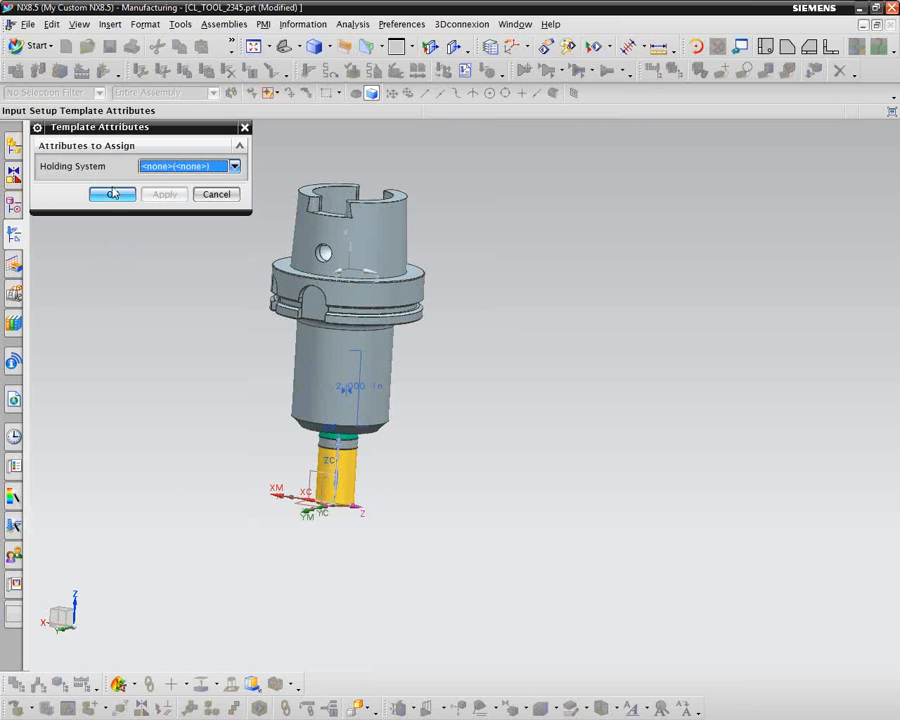
Step: Complete the library export with the holding system set to <none> and accept the milling tool parameters
{"action": "left_click", "coordinate": [234, 167]}
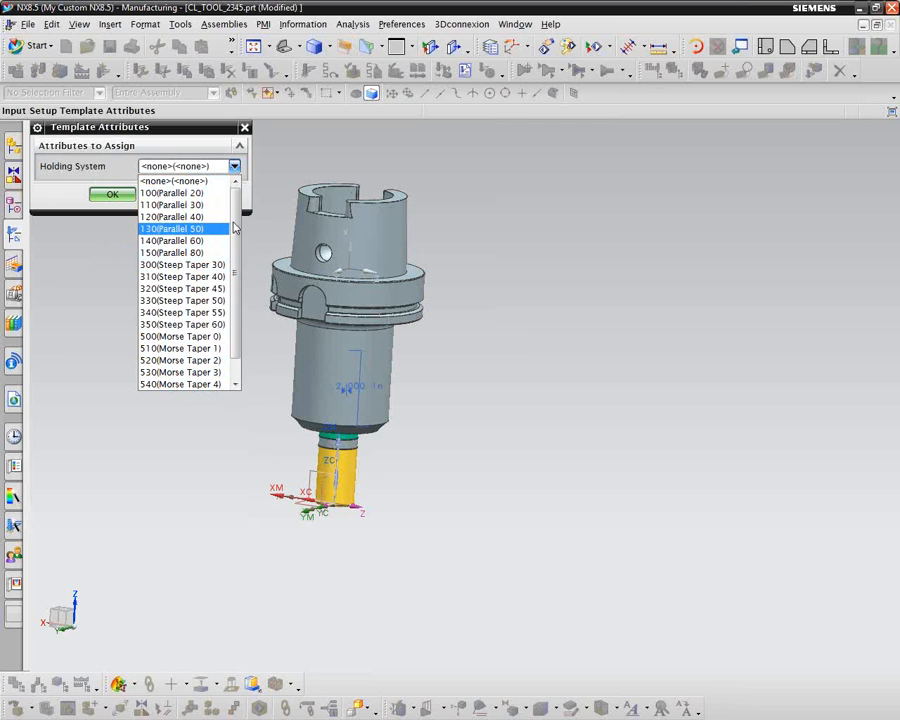
{"action": "left_click", "coordinate": [188, 170]}
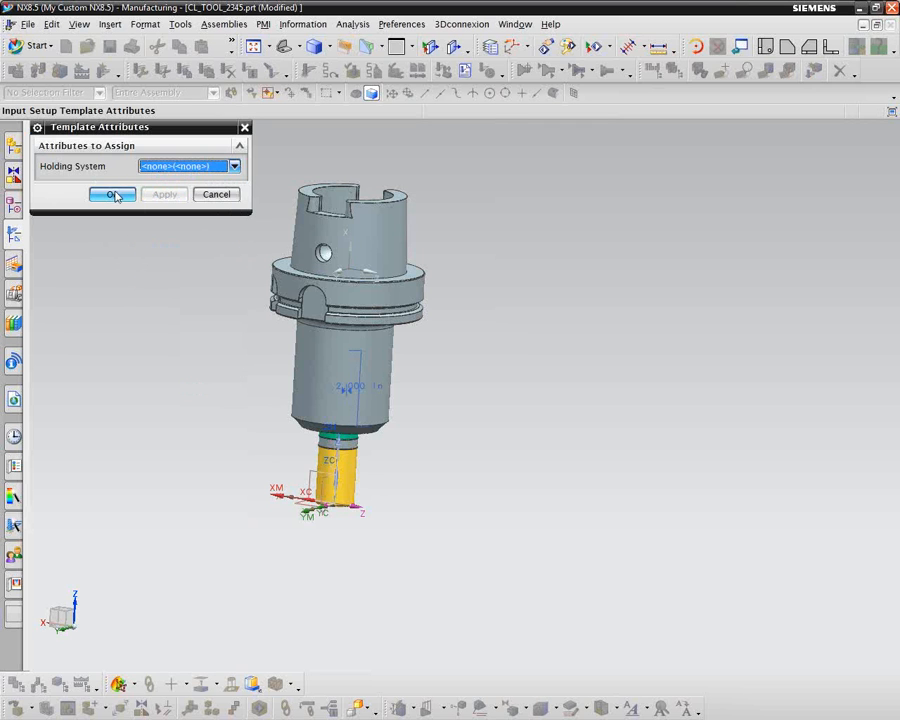
{"action": "left_click", "coordinate": [113, 195]}
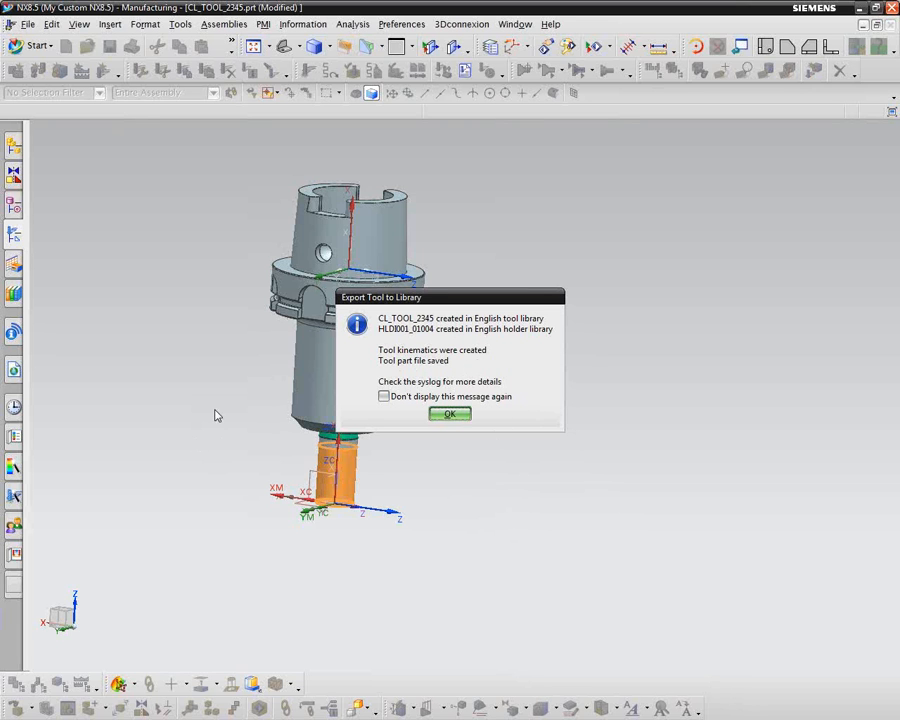
{"action": "left_click", "coordinate": [449, 414]}
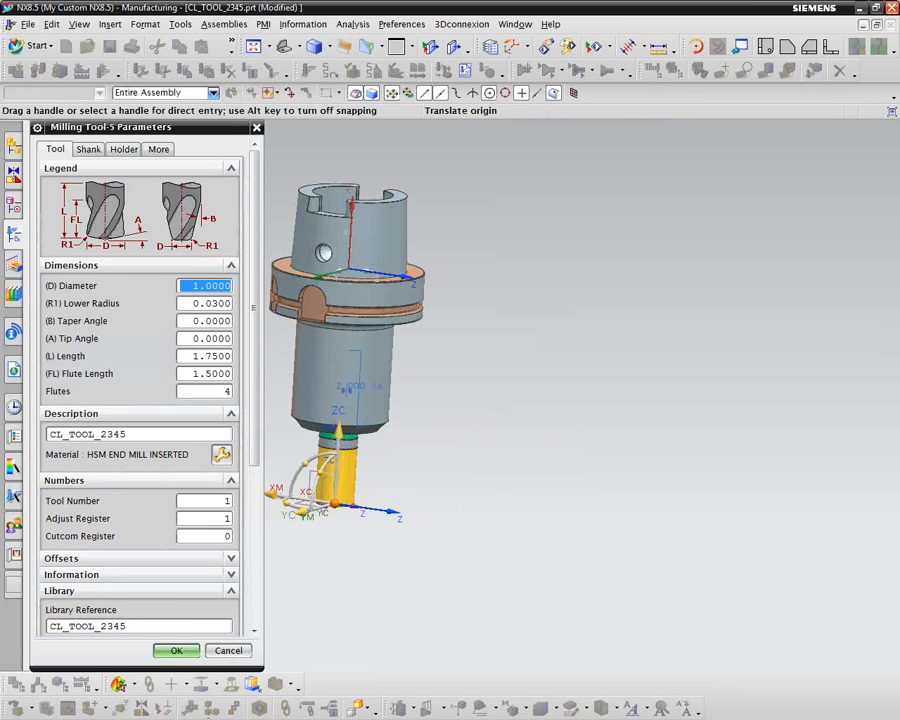
{"action": "left_click", "coordinate": [174, 651]}
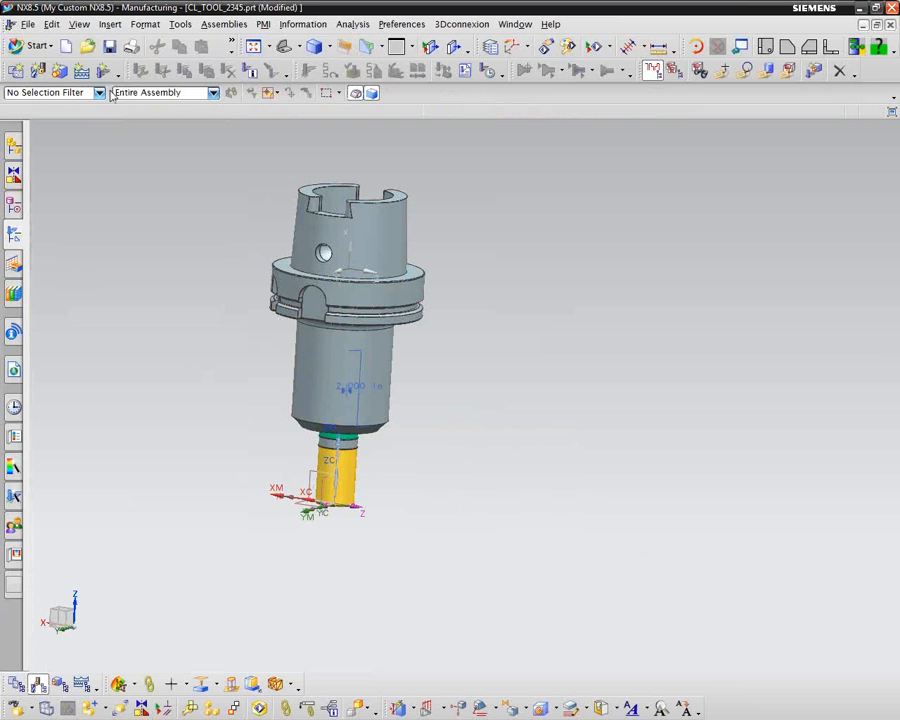
Step: Save the CL_TOOL_2345 part and switch to the tool_demo part
{"action": "left_click", "coordinate": [110, 47]}
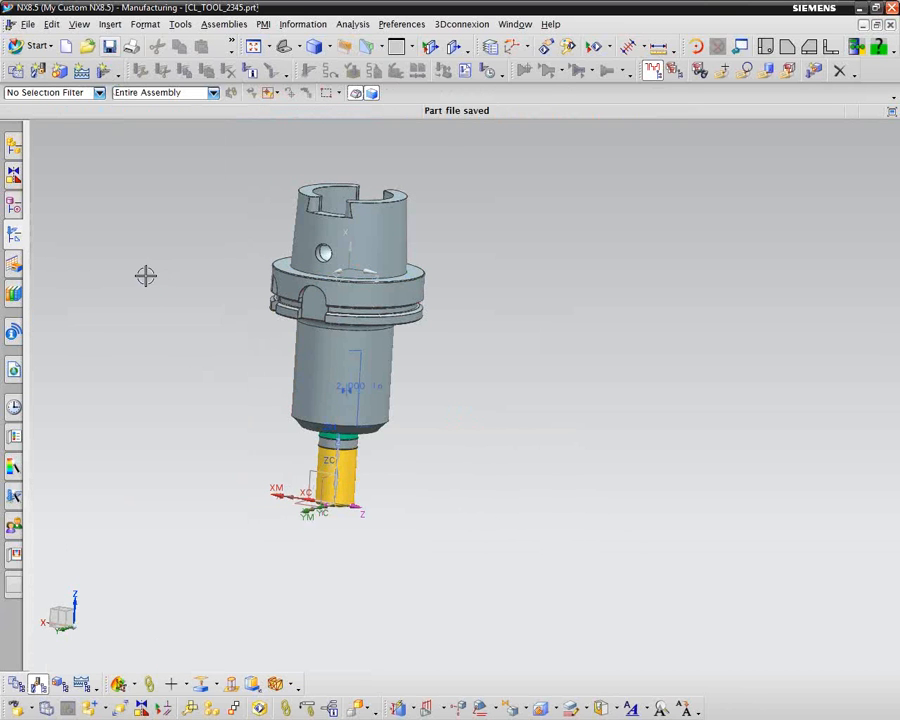
{"action": "scroll", "coordinate": [165, 244], "scroll_direction": "up", "scroll_amount": 3}
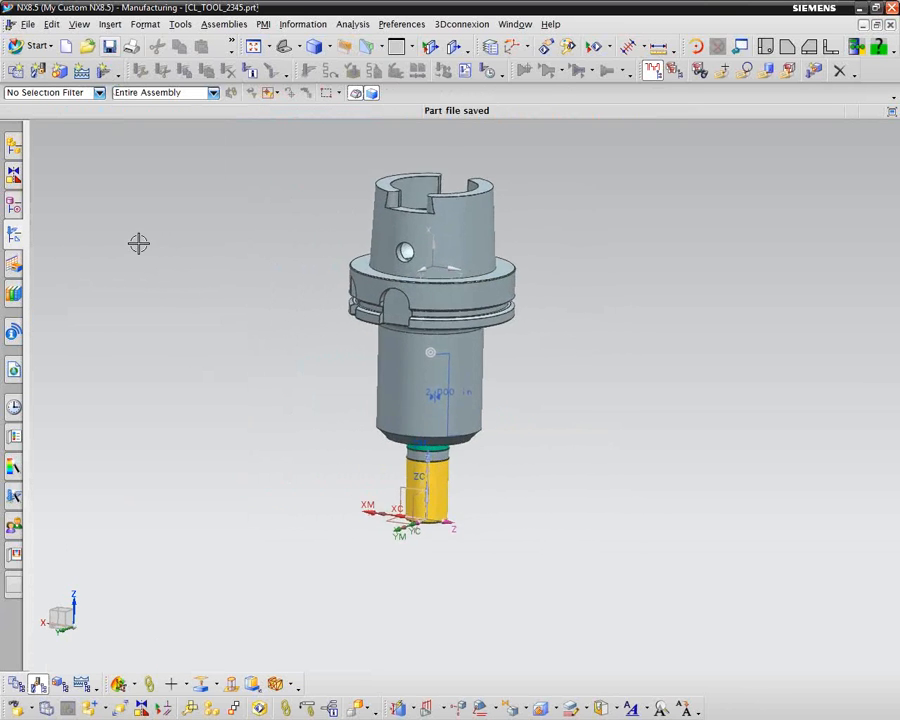
{"action": "left_click", "coordinate": [13, 235]}
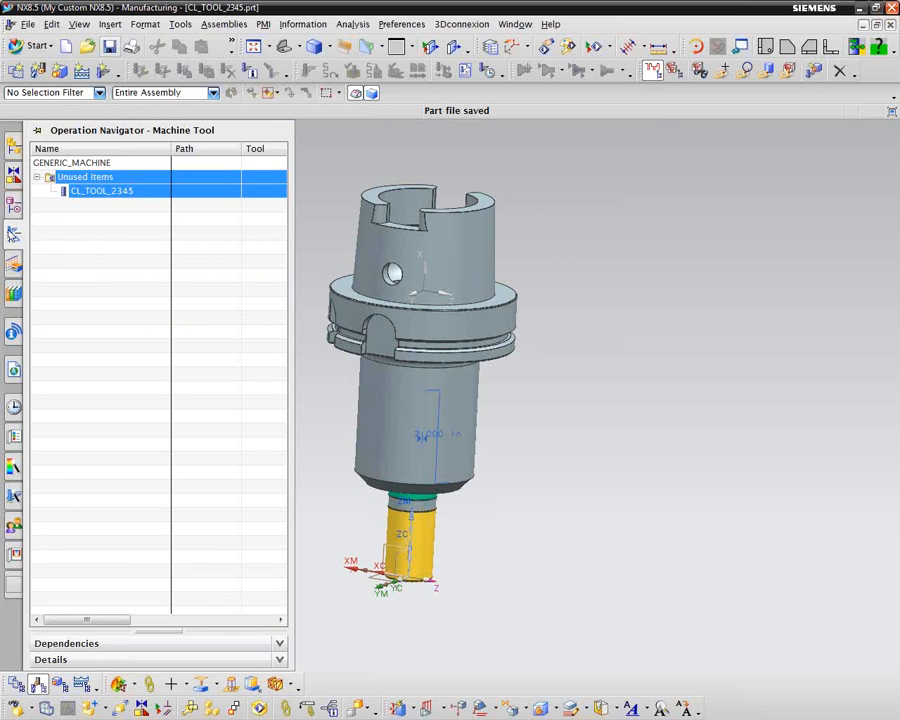
{"action": "left_click", "coordinate": [517, 25]}
{"action": "left_click", "coordinate": [550, 146]}
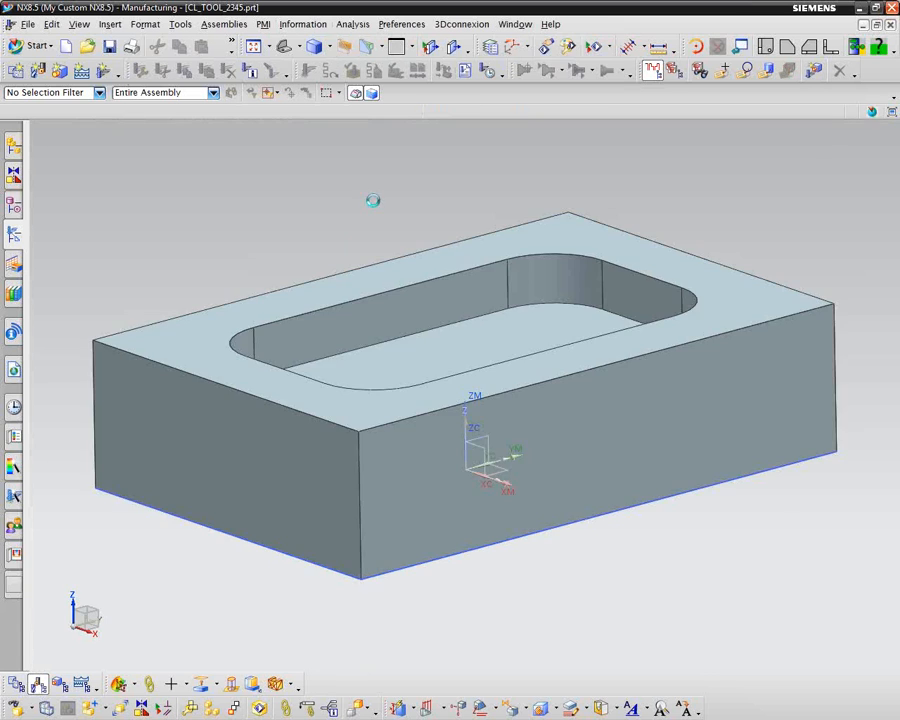
Step: Expand CL_TOOL_1234 in the machine tool view and inspect the tool path of its FLOOR_WALL operation
{"action": "scroll", "coordinate": [164, 239], "scroll_direction": "down", "scroll_amount": 2}
{"action": "middle_click_drag", "start_coordinate": [141, 254], "coordinate": [123, 277]}
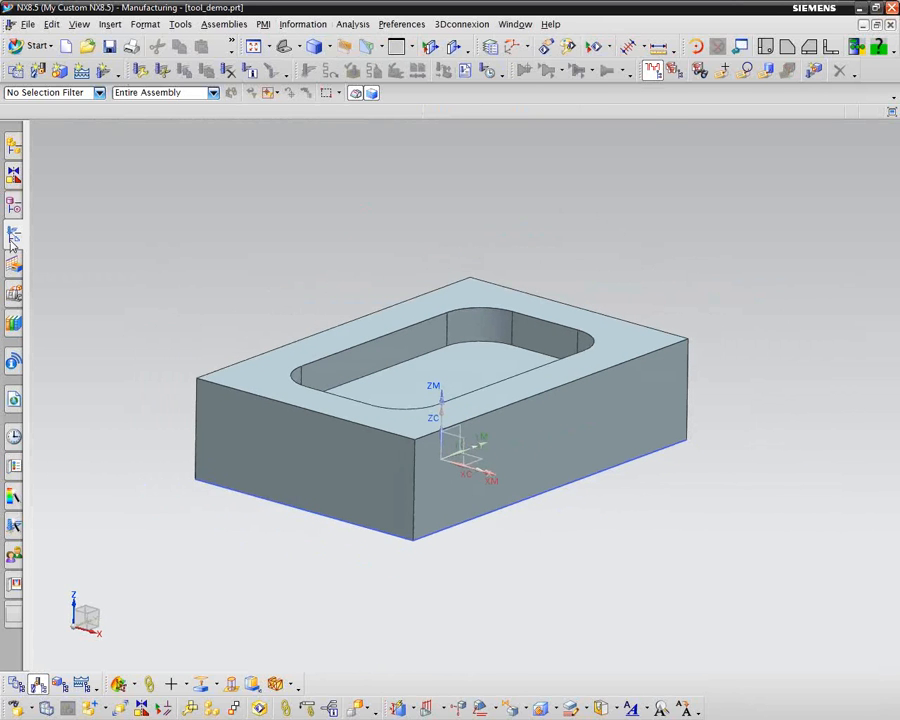
{"action": "left_click", "coordinate": [14, 174]}
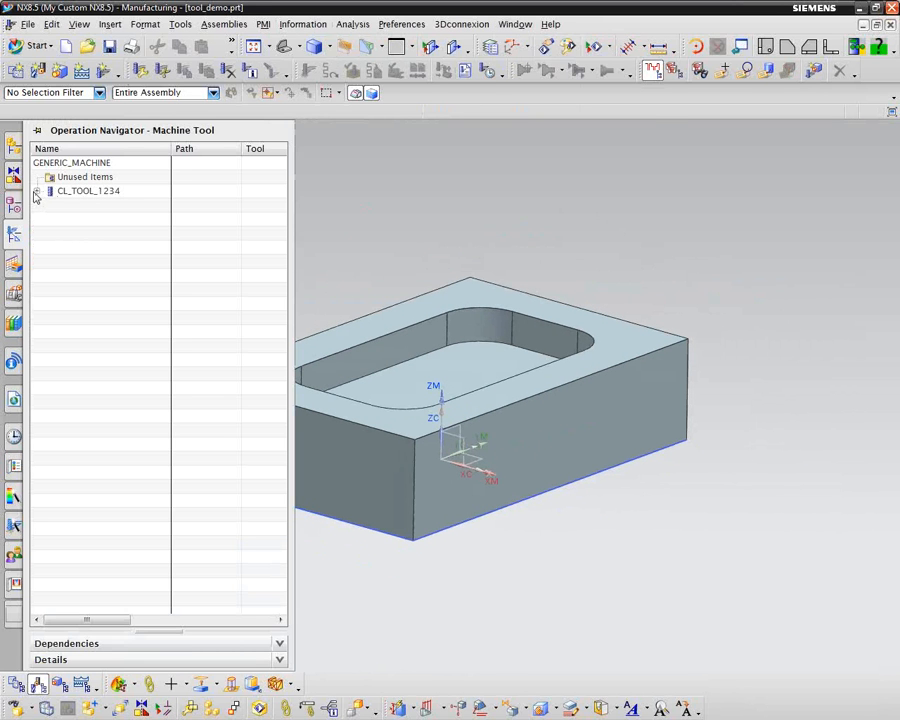
{"action": "left_click", "coordinate": [36, 191]}
{"action": "left_click", "coordinate": [92, 206]}
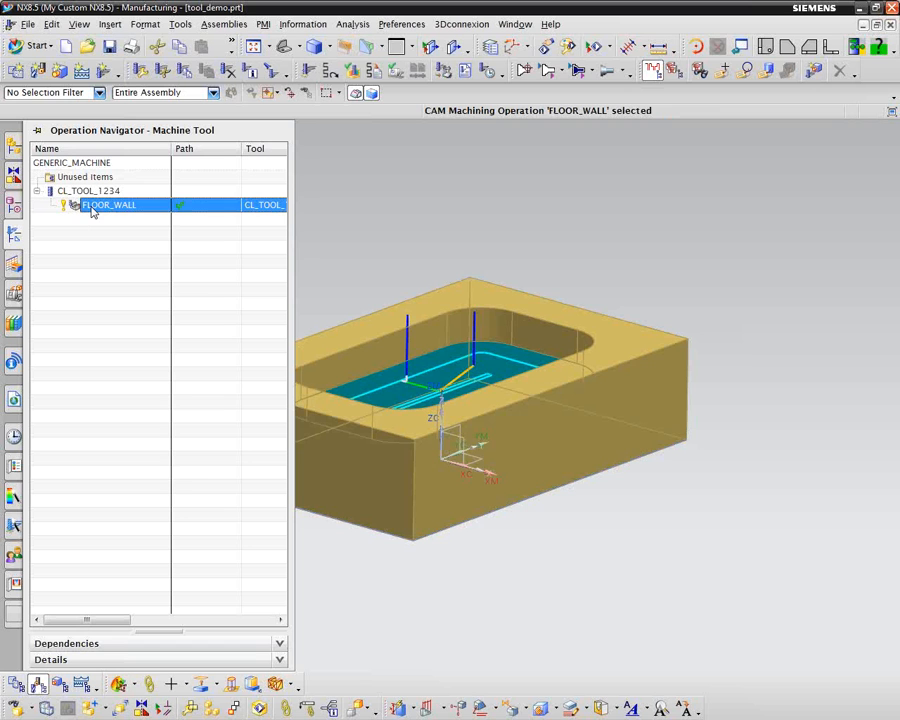
{"action": "right_click", "coordinate": [90, 207]}
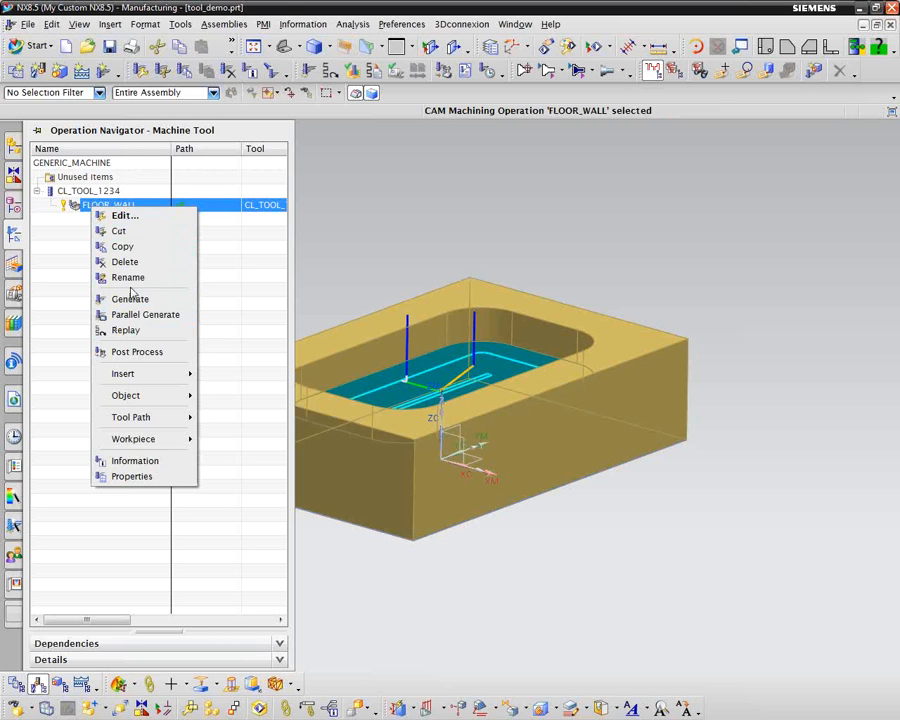
{"action": "left_click", "coordinate": [68, 252]}
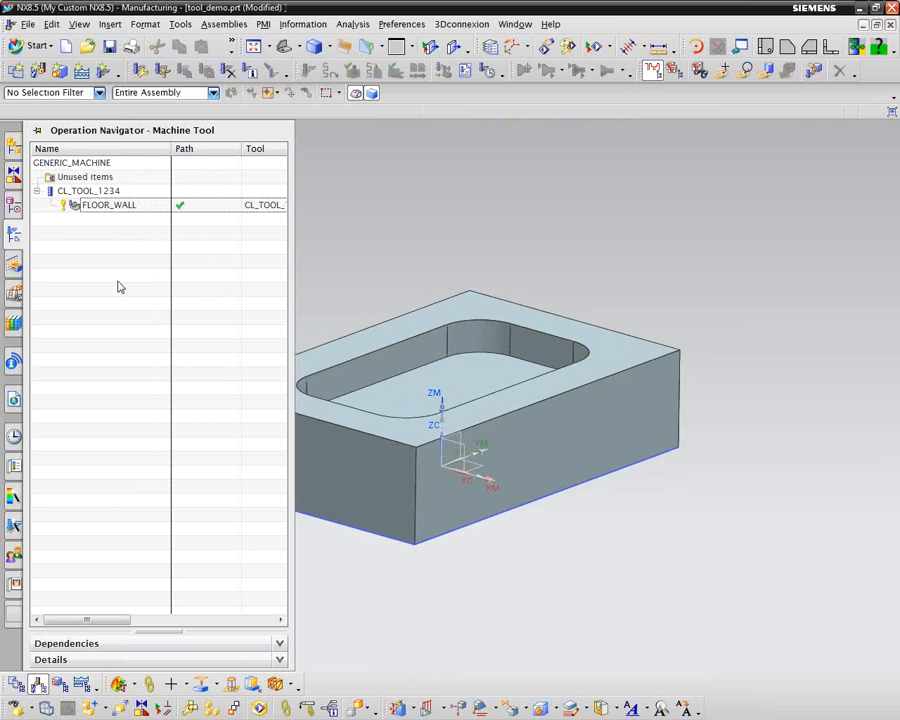
Step: Start a tool path simulation of the FLOOR_WALL operation with 3D material removal shown
{"action": "right_click", "coordinate": [111, 212]}
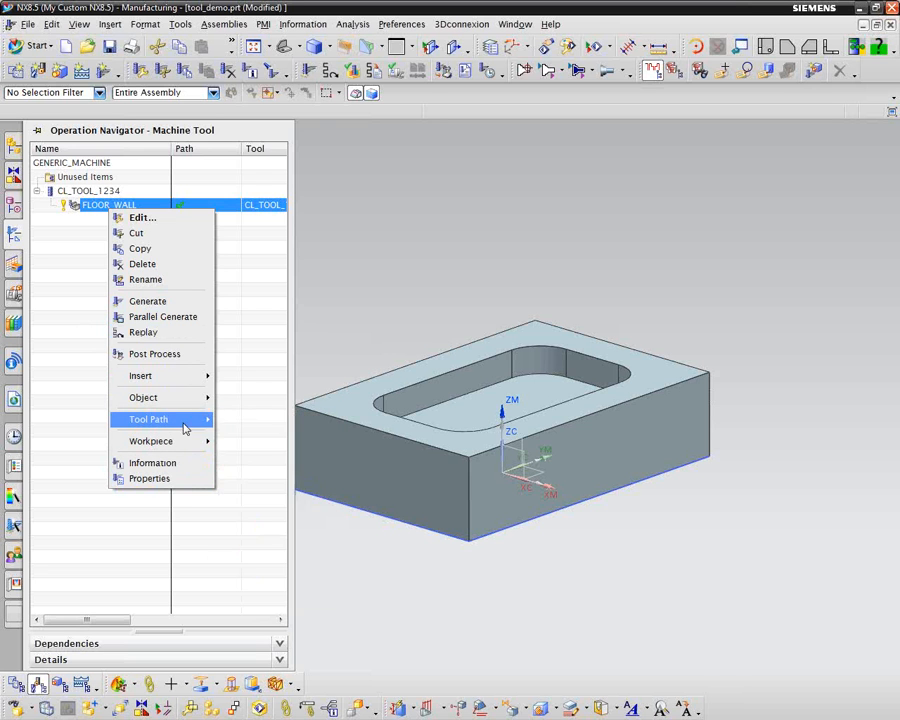
{"action": "mouse_move", "coordinate": [187, 424]}
{"action": "left_click", "coordinate": [249, 546]}
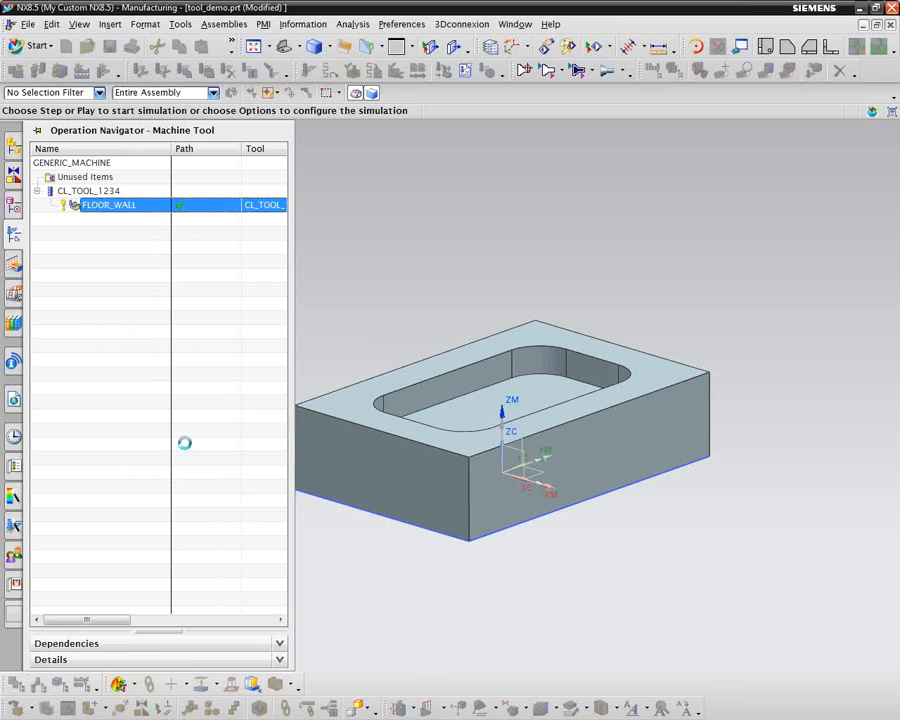
{"action": "left_click", "coordinate": [46, 507]}
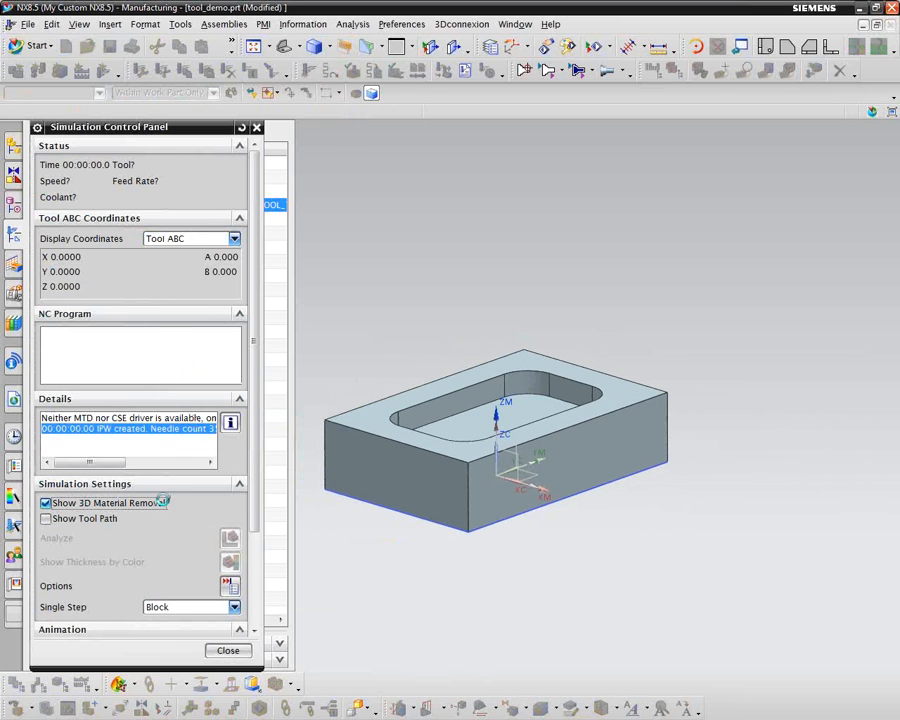
{"action": "scroll", "coordinate": [256, 541], "scroll_direction": "down", "scroll_amount": 1}
{"action": "scroll", "coordinate": [256, 541], "scroll_direction": "down", "scroll_amount": 3}
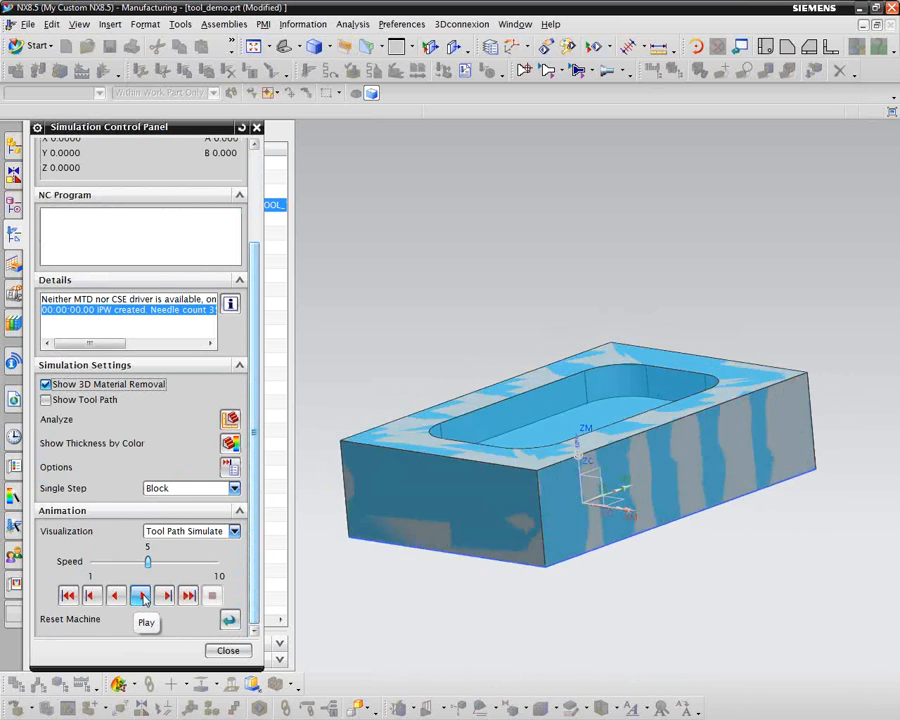
Step: Play the FLOOR_WALL simulation, raise its speed to 6, and close the simulation when it ends
{"action": "left_click", "coordinate": [143, 597]}
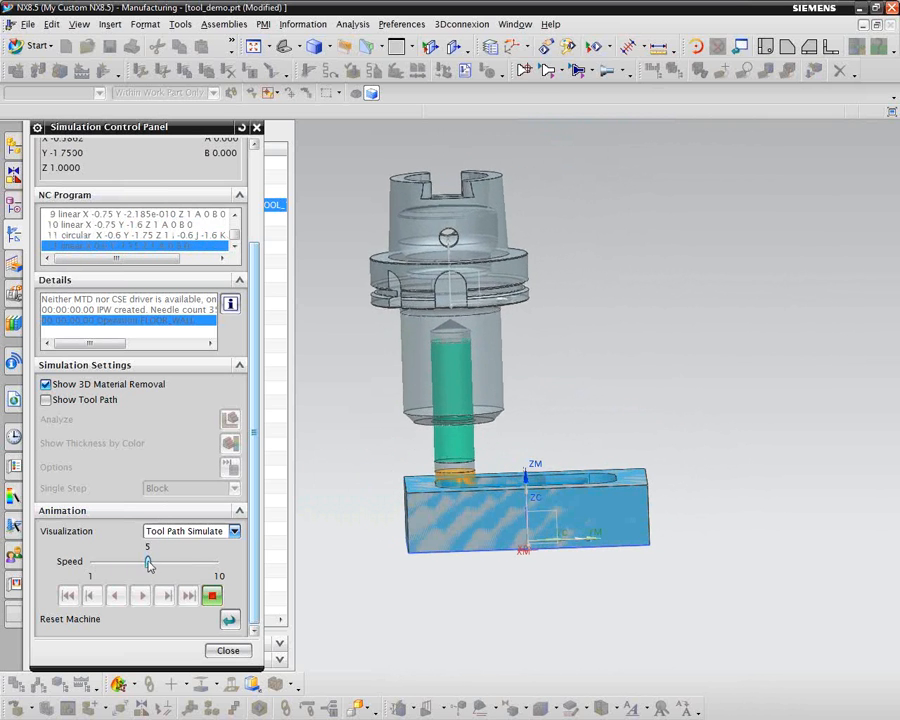
{"action": "left_click_drag", "start_coordinate": [148, 565], "coordinate": [163, 565]}
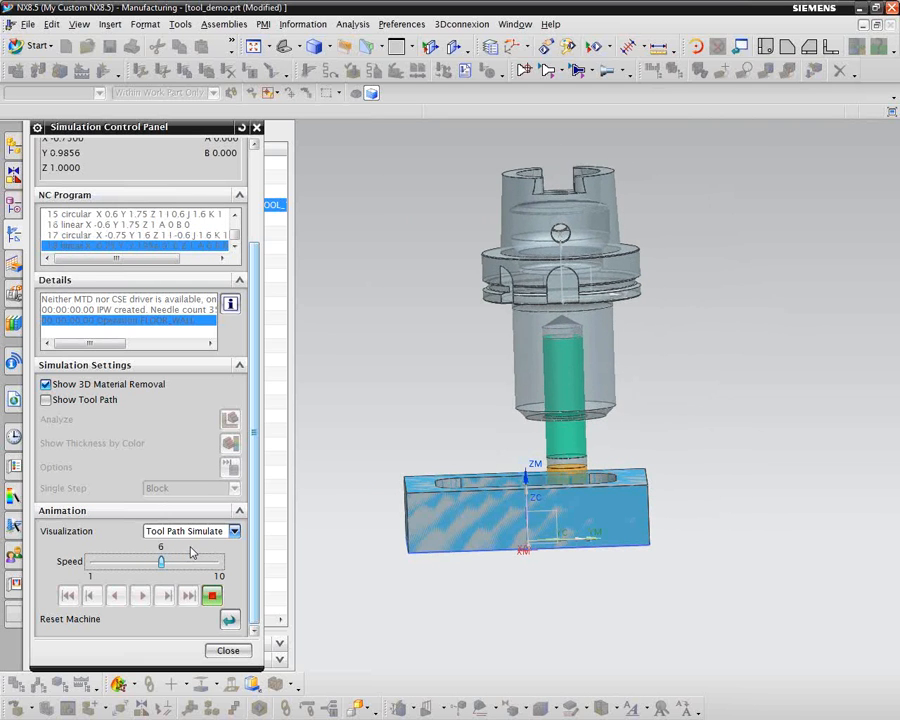
{"action": "key", "text": "Home"}
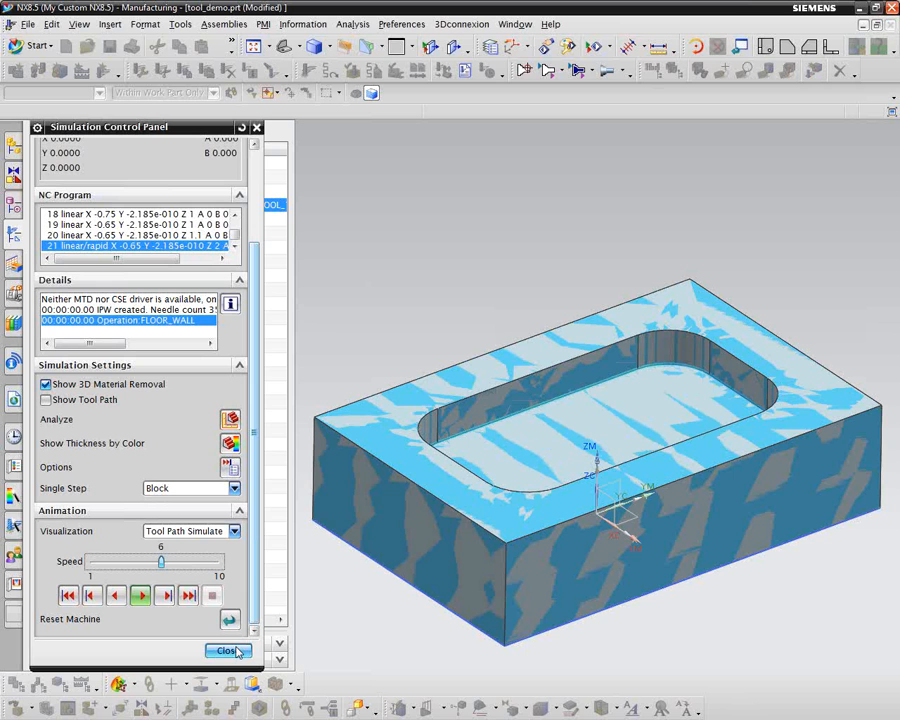
{"action": "left_click", "coordinate": [234, 650]}
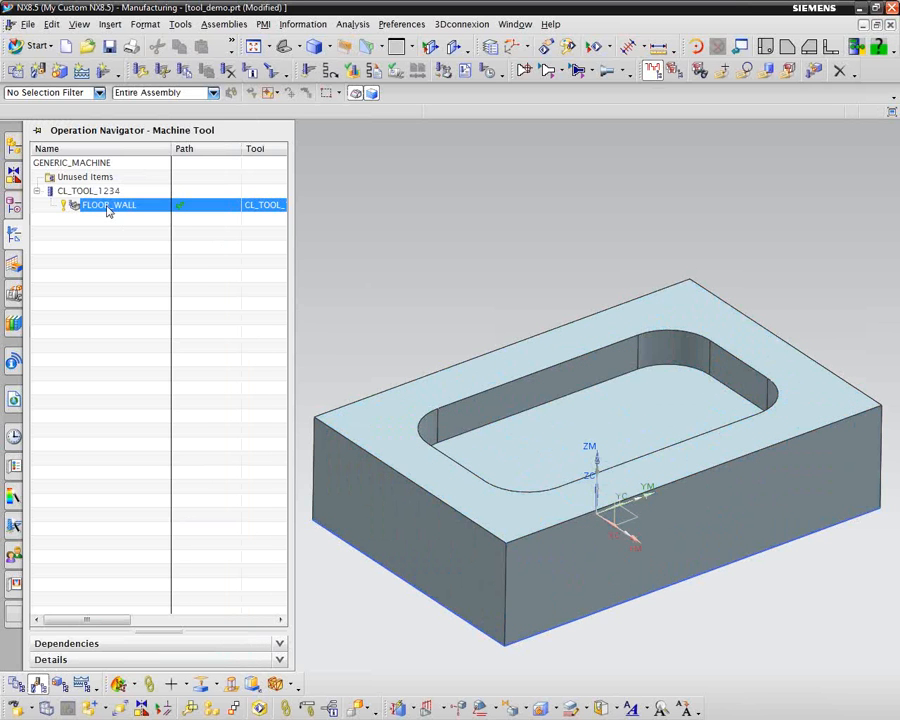
Step: Edit the FLOOR_WALL operation and start retrieving a new tool from the library's End Mill (indexable) milling class
{"action": "right_click", "coordinate": [109, 210]}
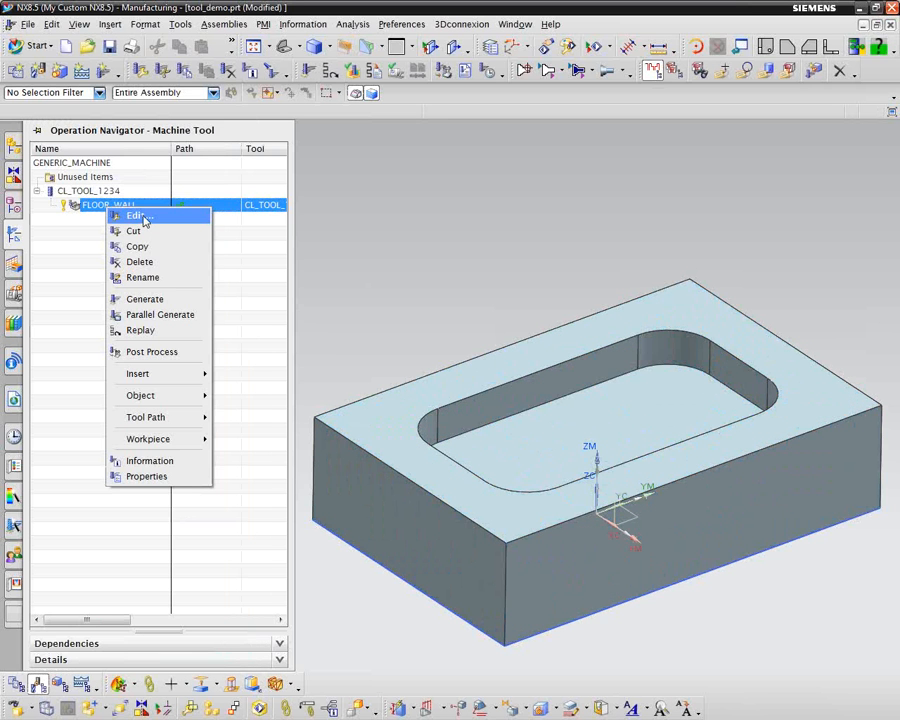
{"action": "left_click", "coordinate": [143, 219]}
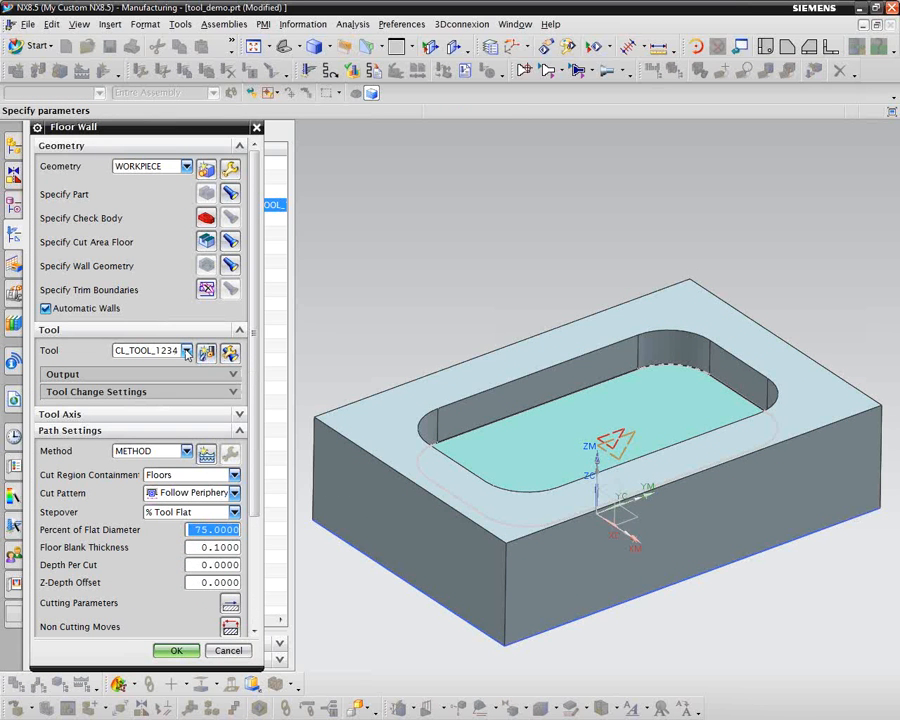
{"action": "left_click", "coordinate": [187, 351]}
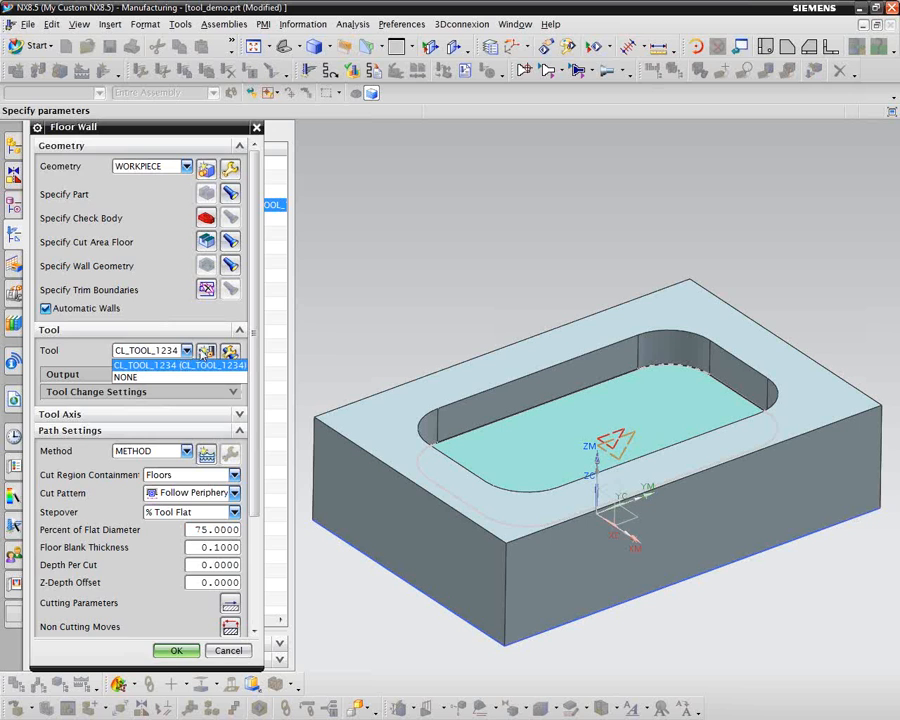
{"action": "left_click", "coordinate": [205, 352]}
{"action": "left_click", "coordinate": [205, 352]}
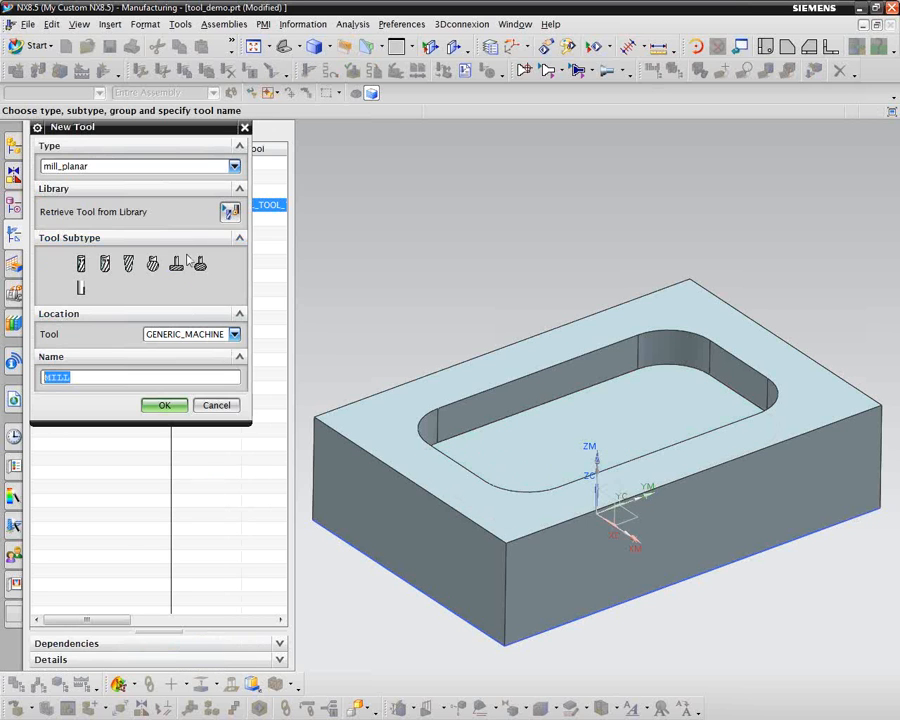
{"action": "left_click", "coordinate": [229, 212]}
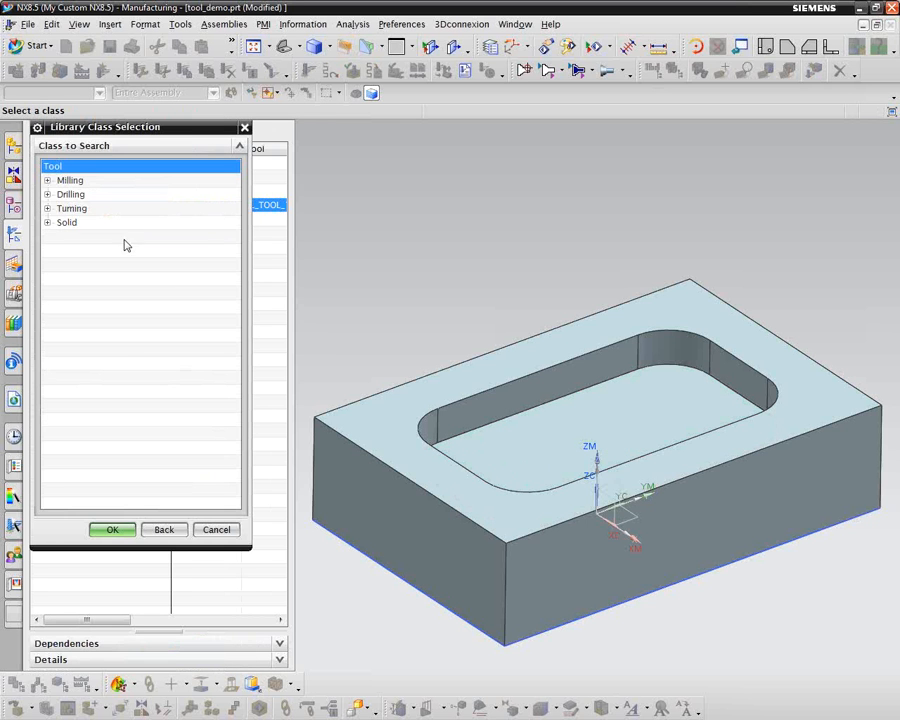
{"action": "left_click", "coordinate": [47, 181]}
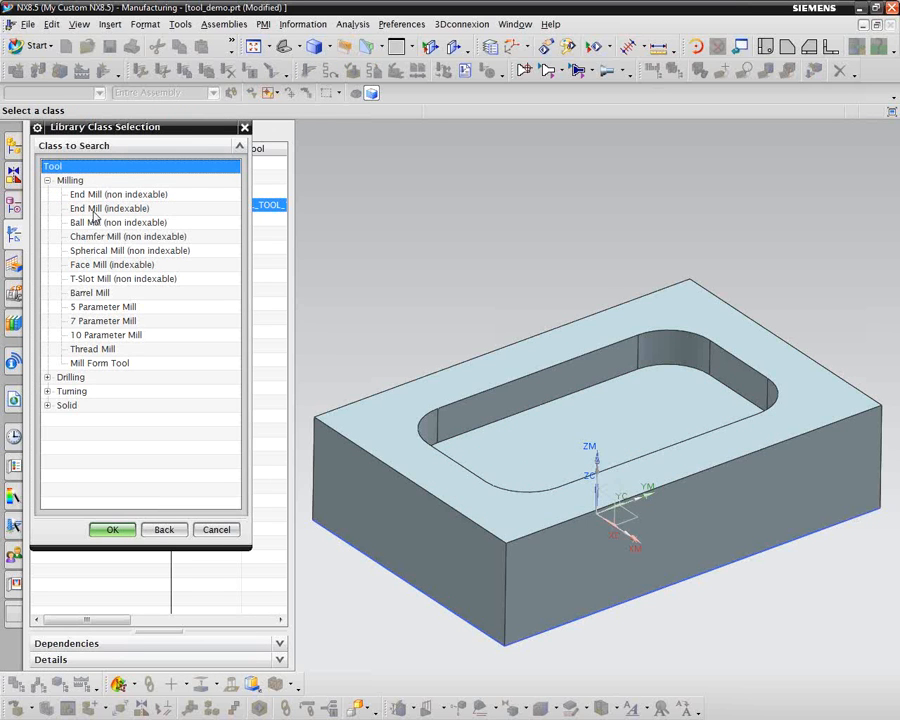
{"action": "left_click", "coordinate": [94, 209]}
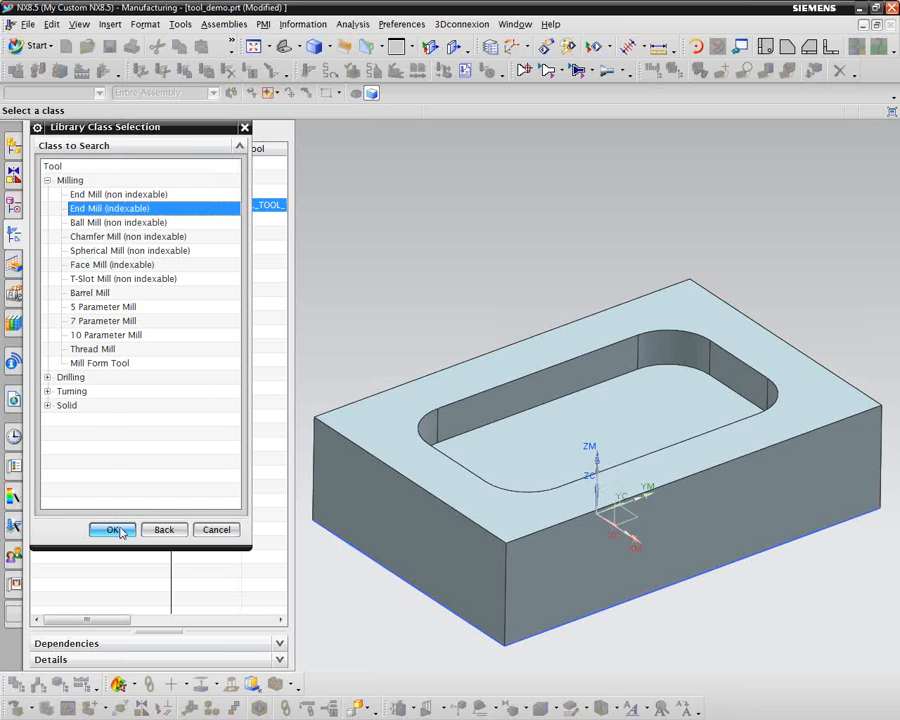
{"action": "left_click", "coordinate": [114, 530]}
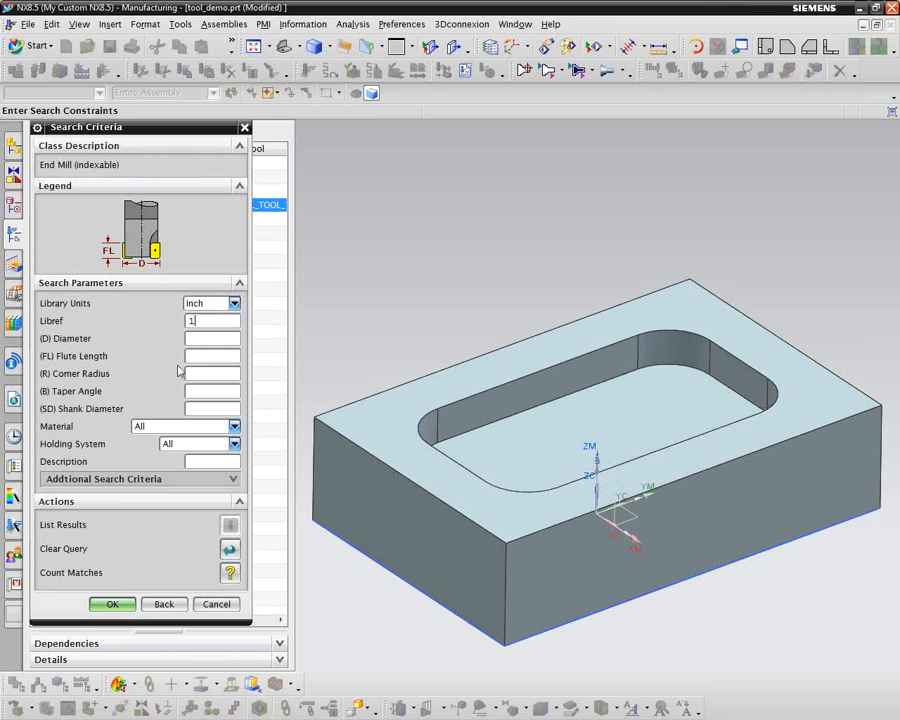
Step: Search the library for tools with a diameter of 1 and retrieve CL_TOOL_2345 for the FLOOR_WALL operation
{"action": "double_click", "coordinate": [200, 318]}
{"action": "key", "text": "Delete"}
{"action": "left_click", "coordinate": [205, 338]}
{"action": "type", "text": "1"}
{"action": "left_click", "coordinate": [113, 604]}
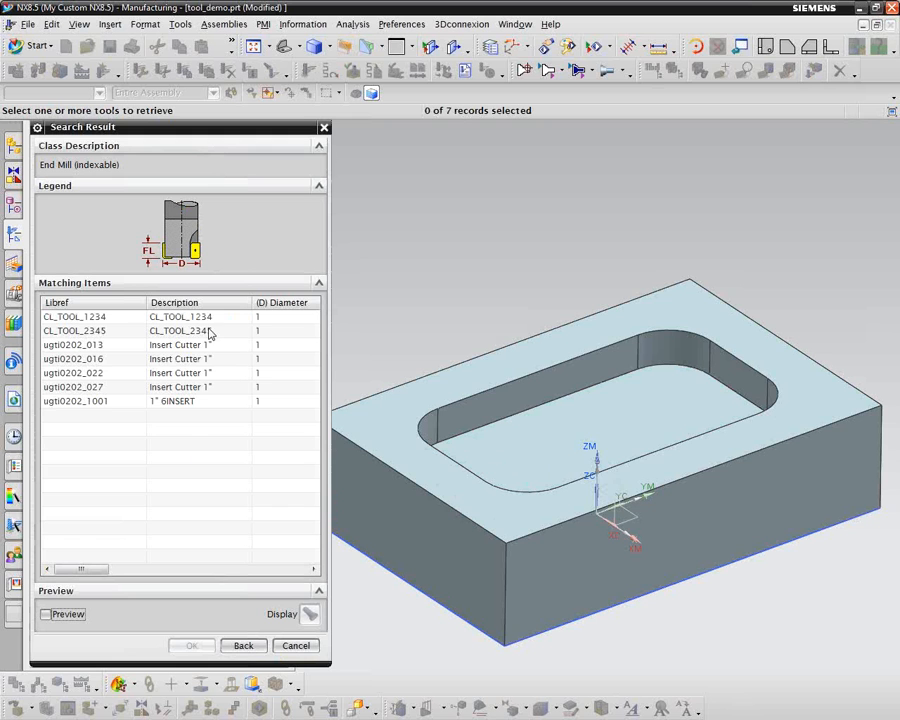
{"action": "left_click", "coordinate": [72, 331]}
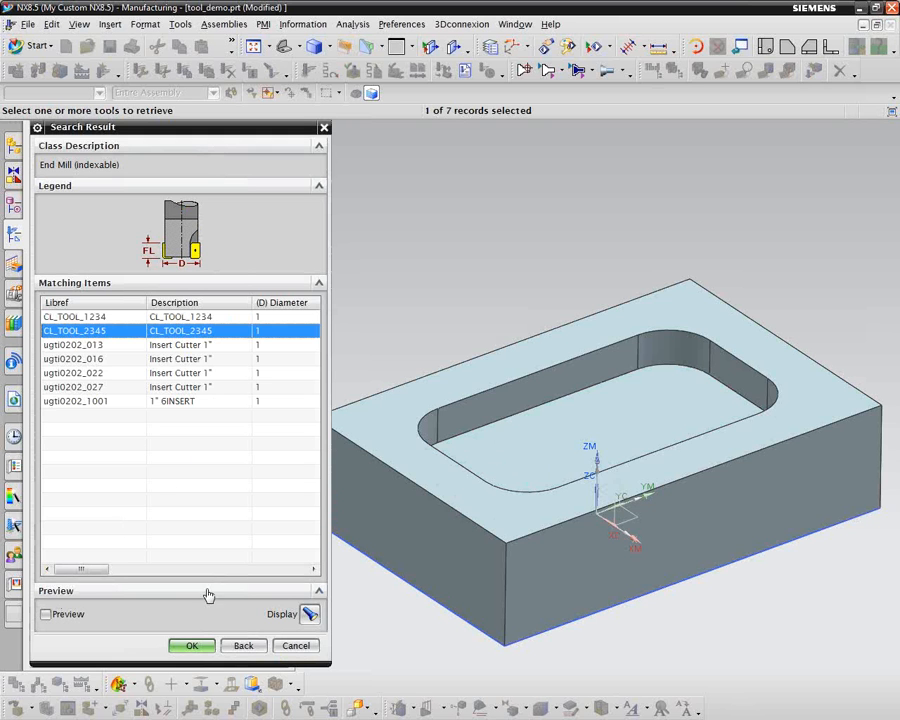
{"action": "left_click", "coordinate": [181, 645]}
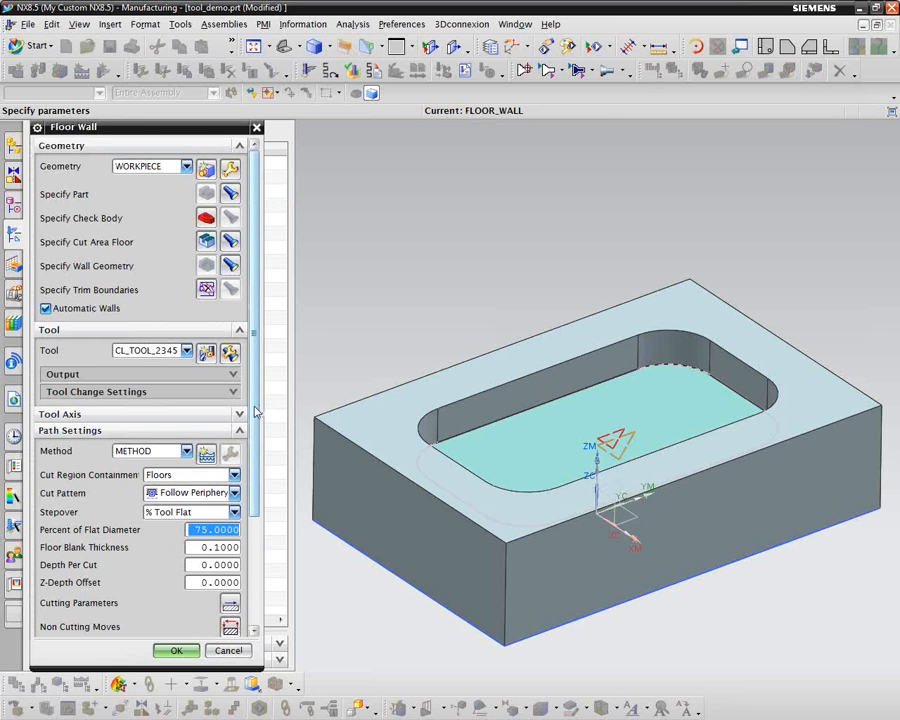
Step: Generate the FLOOR_WALL tool path with CL_TOOL_2345 and accept the operation
{"action": "scroll", "coordinate": [255, 413], "scroll_direction": "down", "scroll_amount": 5}
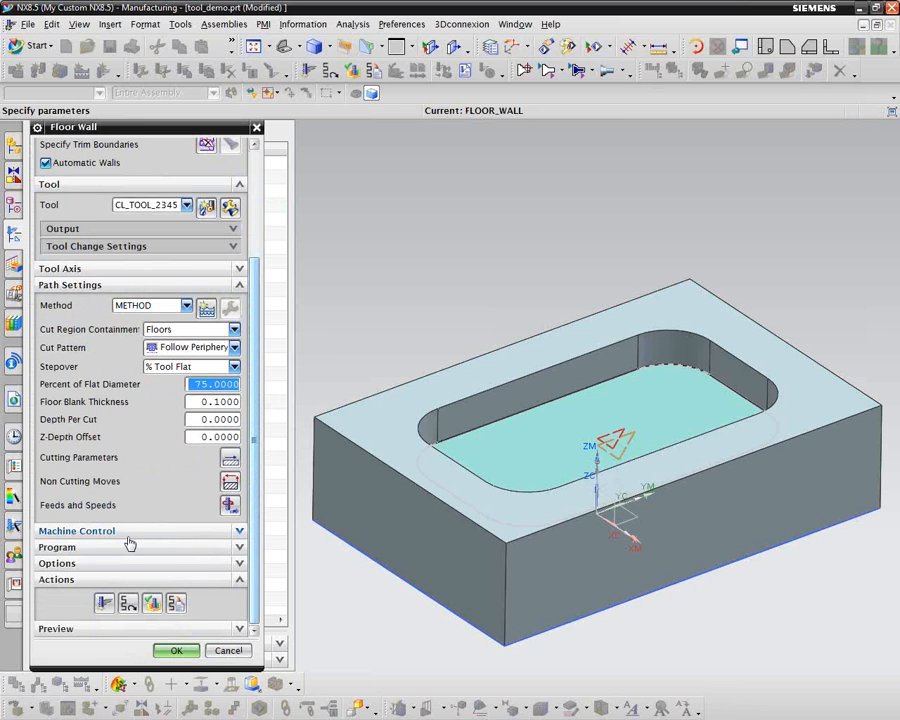
{"action": "left_click", "coordinate": [104, 602]}
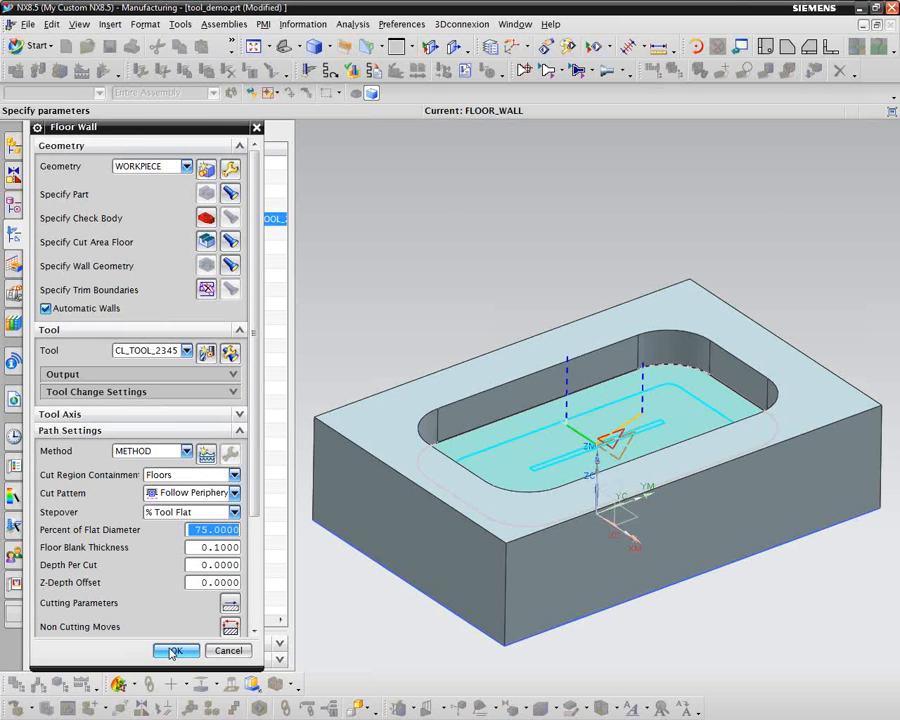
{"action": "left_click", "coordinate": [173, 652]}
Step: Verify the FLOOR_WALL tool path, replay the tool motion, and replay it at animation speed 4
{"action": "double_click", "coordinate": [101, 222]}
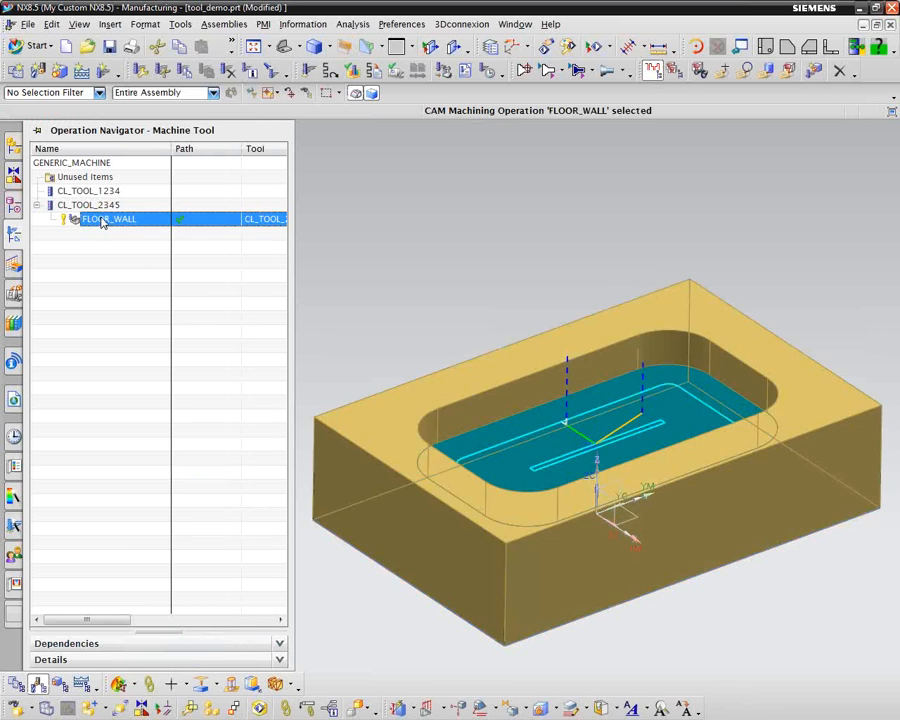
{"action": "right_click", "coordinate": [101, 221]}
{"action": "mouse_move", "coordinate": [200, 425]}
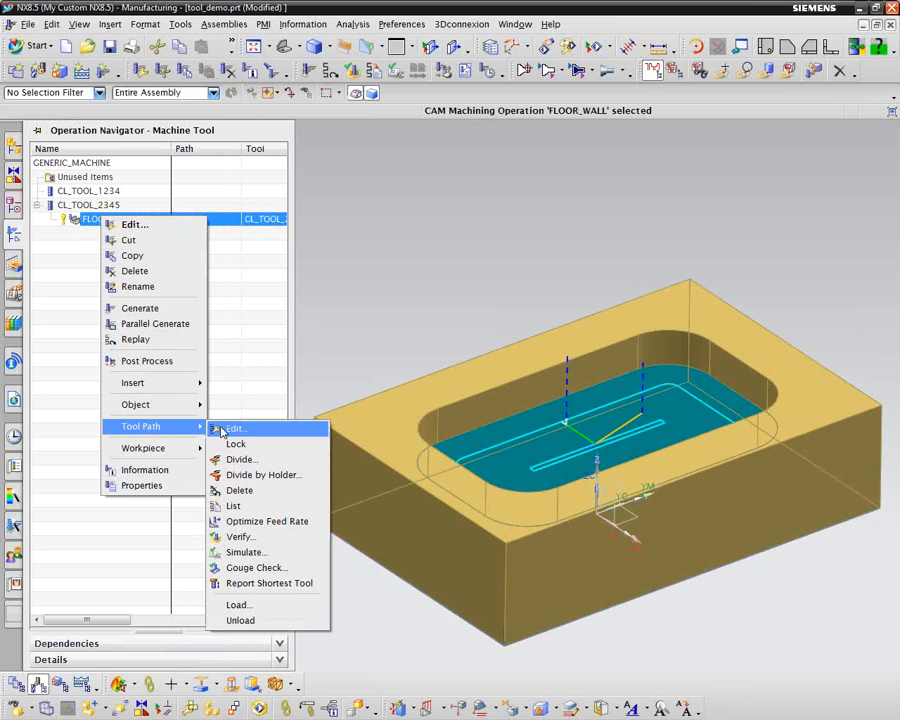
{"action": "left_click", "coordinate": [245, 536]}
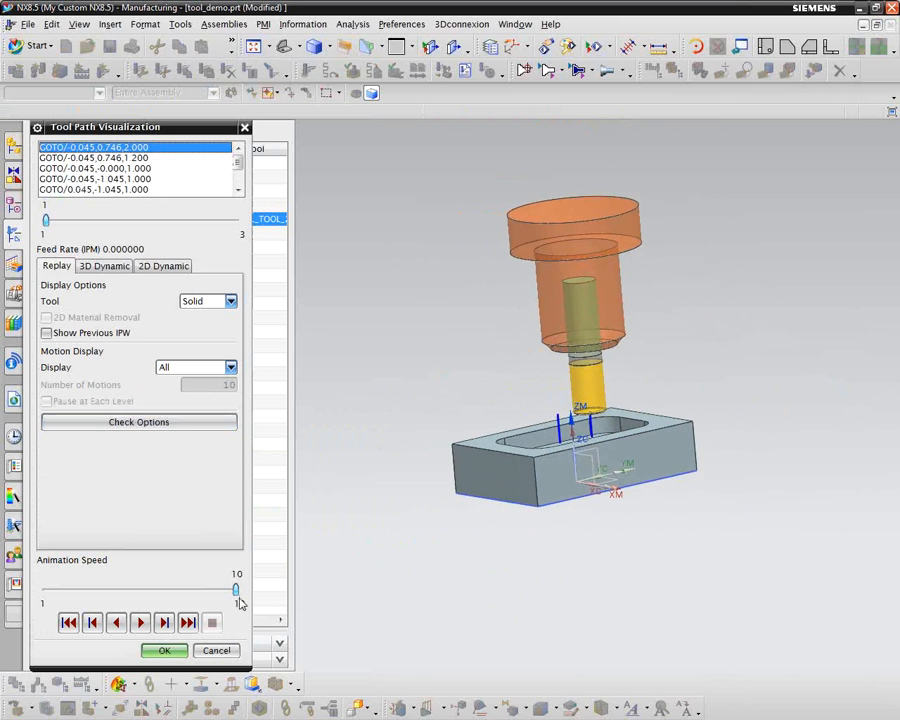
{"action": "left_click", "coordinate": [141, 622]}
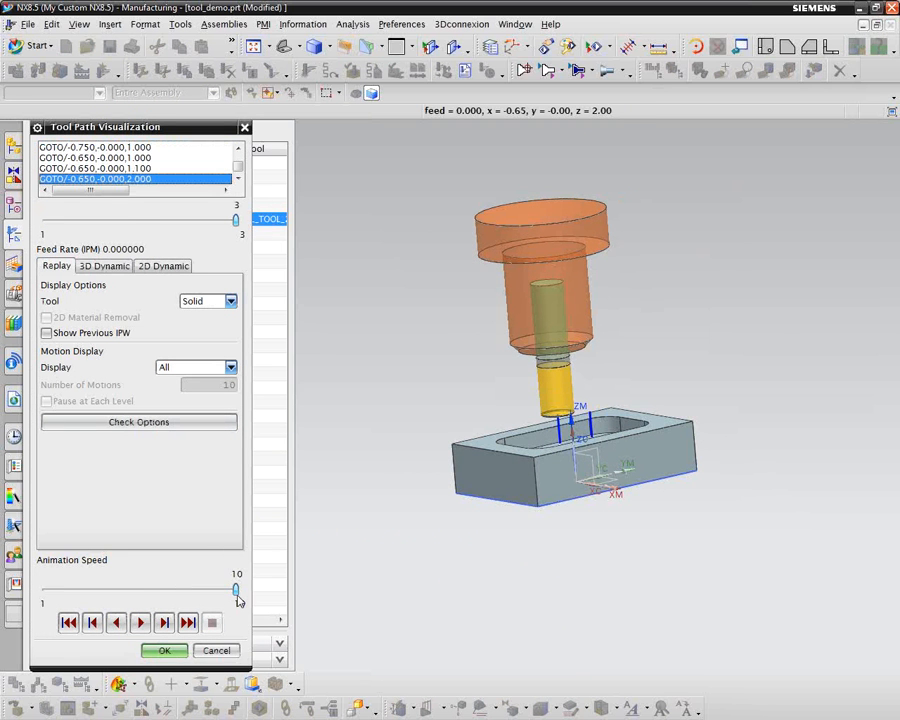
{"action": "left_click_drag", "start_coordinate": [237, 596], "coordinate": [109, 594]}
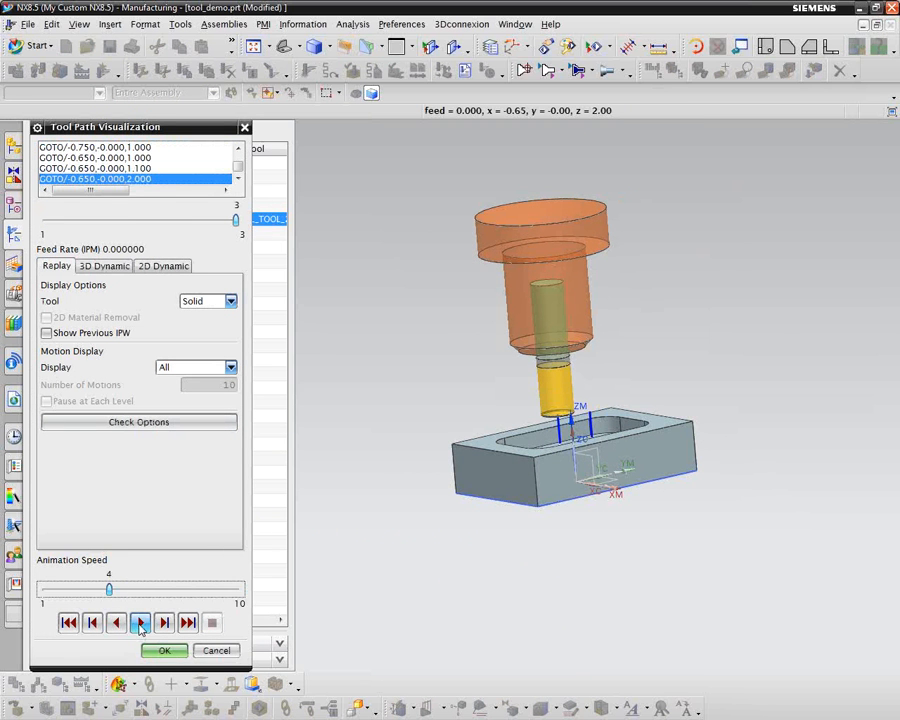
{"action": "left_click", "coordinate": [141, 622]}
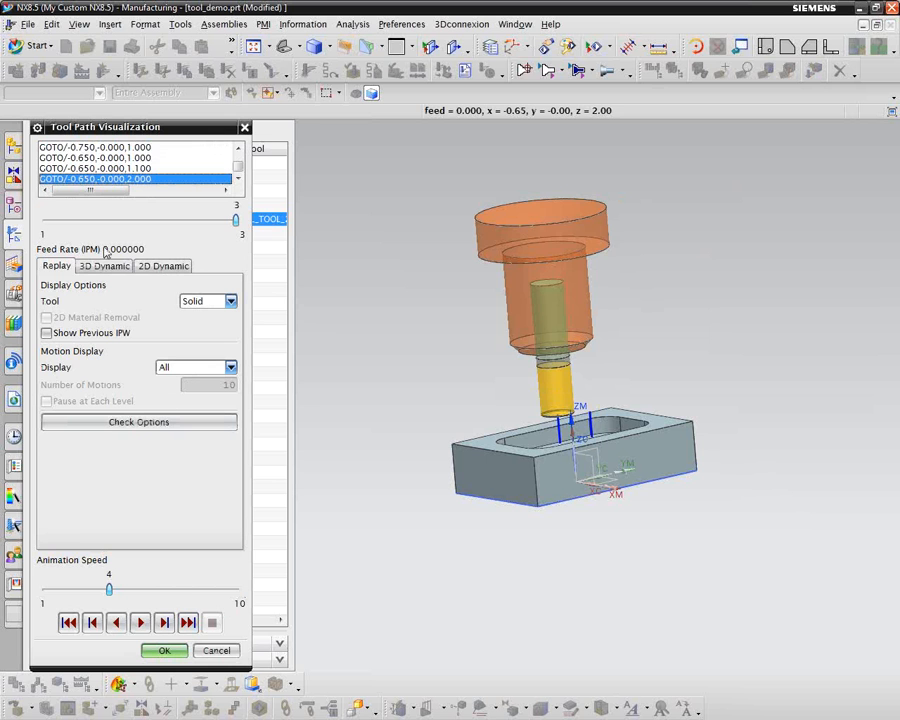
Step: Play the FLOOR_WALL tool path verification in 3D Dynamic mode and accept the visualization
{"action": "left_click", "coordinate": [104, 265]}
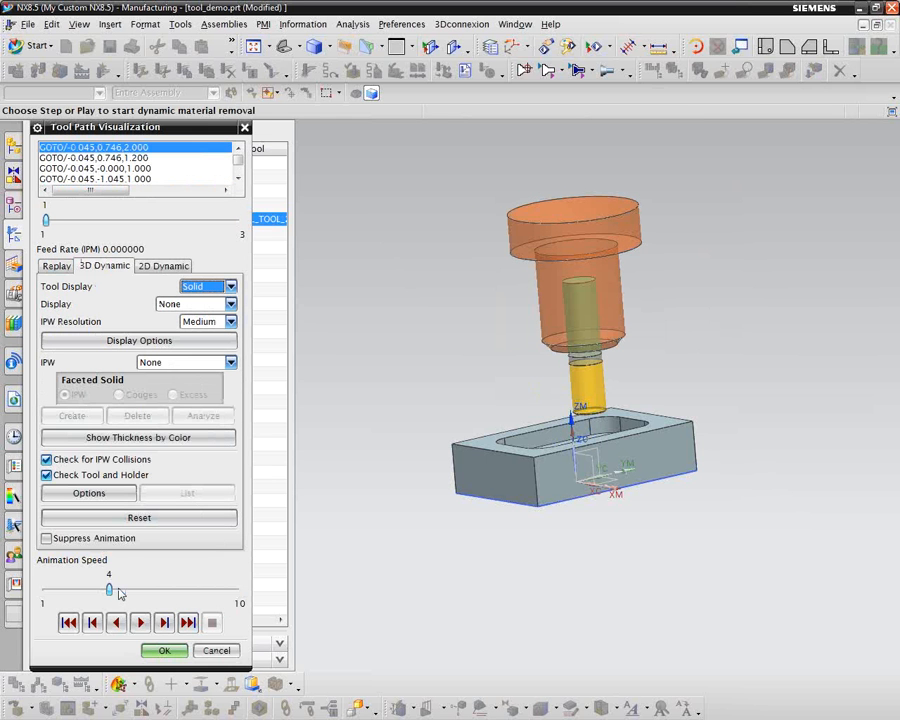
{"action": "left_click", "coordinate": [141, 622]}
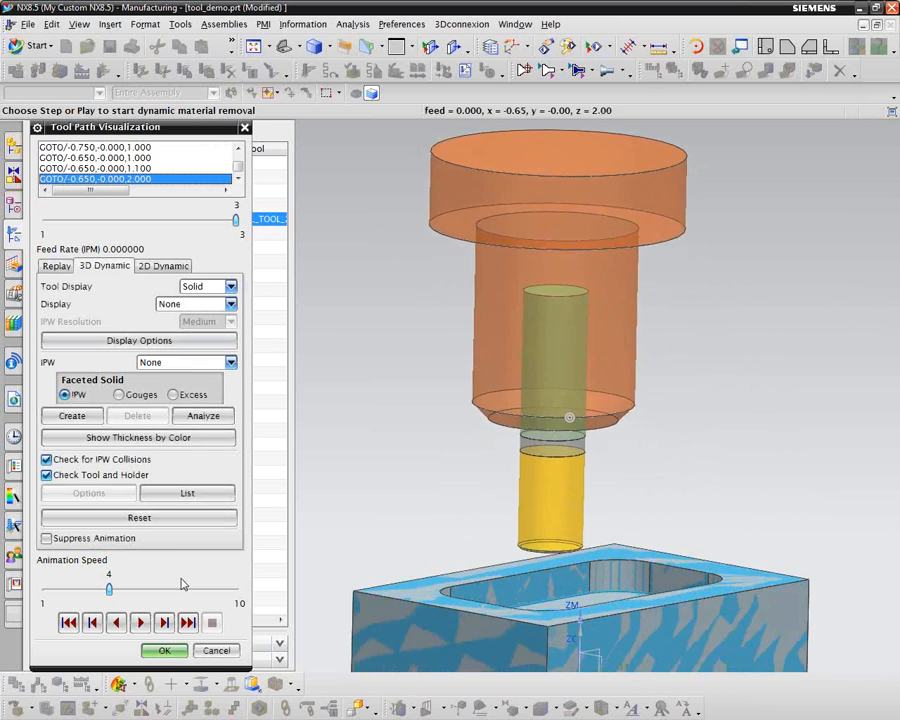
{"action": "left_click", "coordinate": [167, 652]}
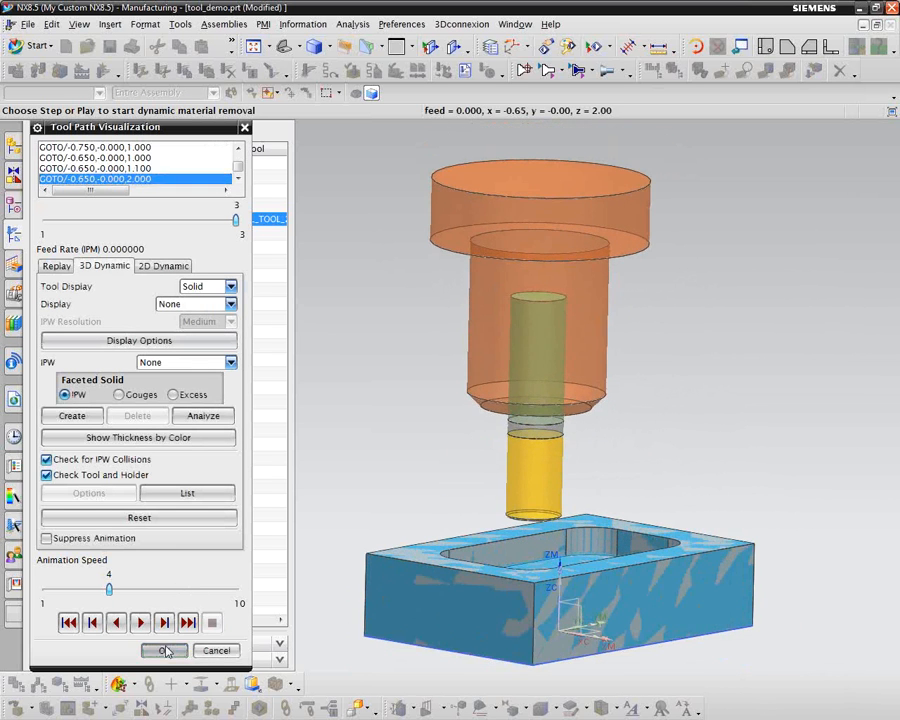
Step: Simulate the FLOOR_WALL operation with 3D material removal shown, play it through, reset the machine and close the simulation
{"action": "right_click", "coordinate": [101, 220]}
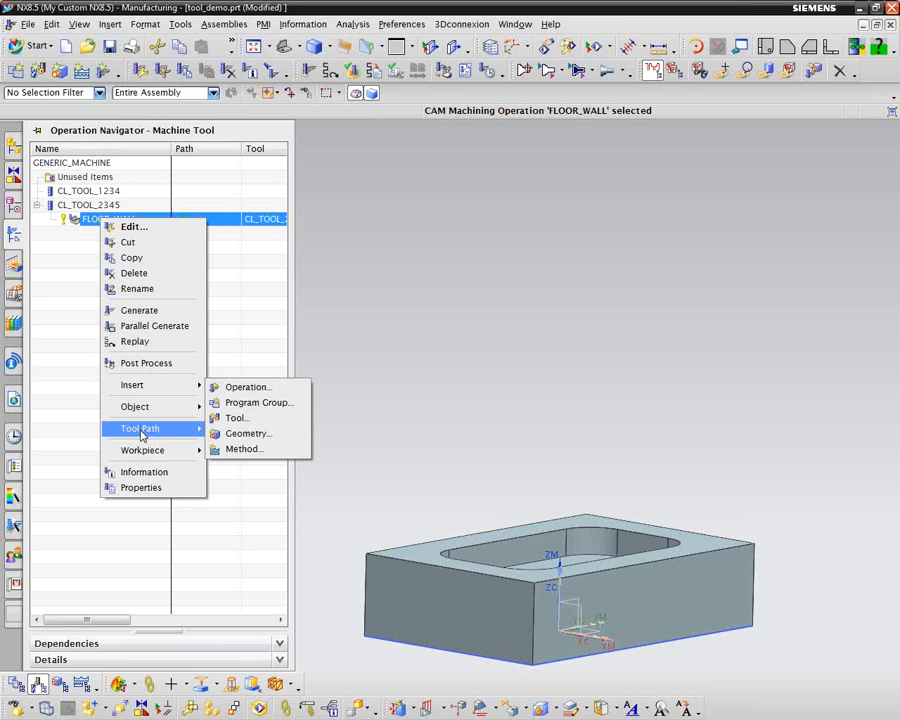
{"action": "mouse_move", "coordinate": [118, 430]}
{"action": "left_click", "coordinate": [248, 556]}
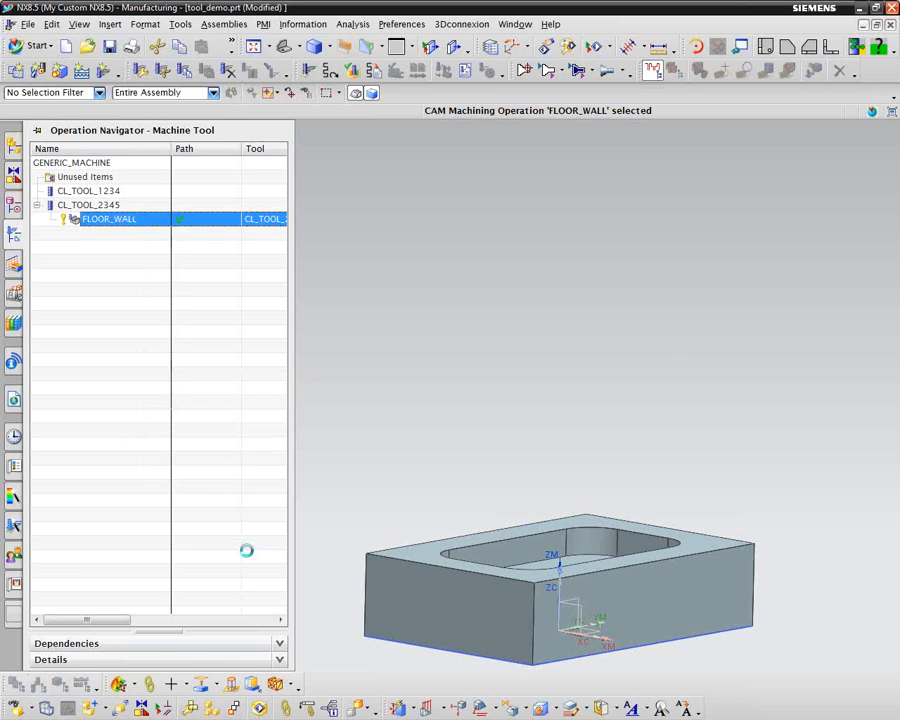
{"action": "left_click", "coordinate": [45, 503]}
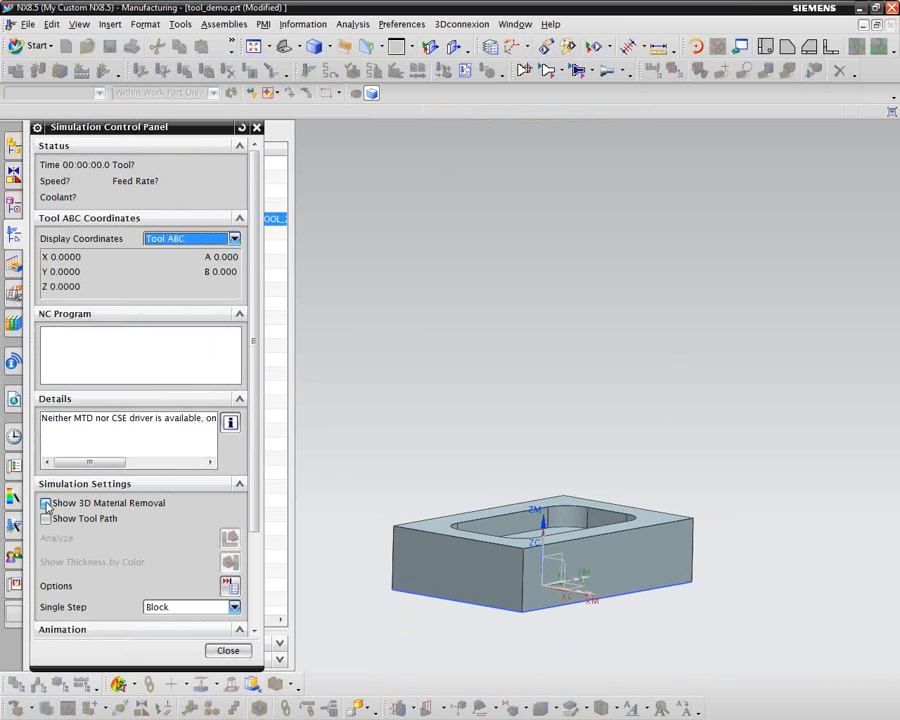
{"action": "scroll", "coordinate": [253, 520], "scroll_direction": "down", "scroll_amount": 5}
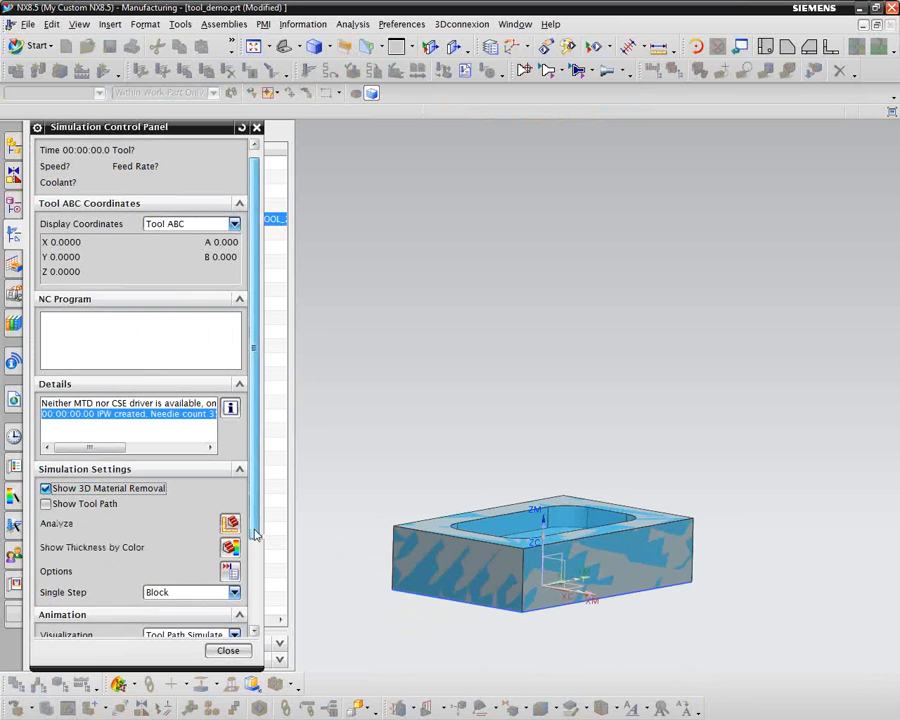
{"action": "left_click", "coordinate": [141, 596]}
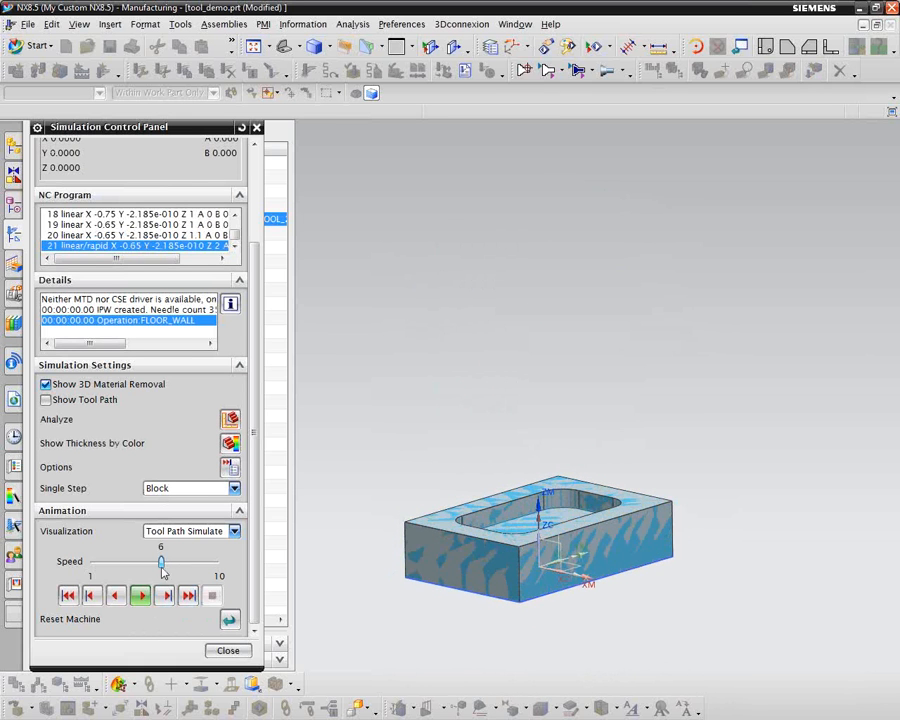
{"action": "left_click", "coordinate": [229, 620]}
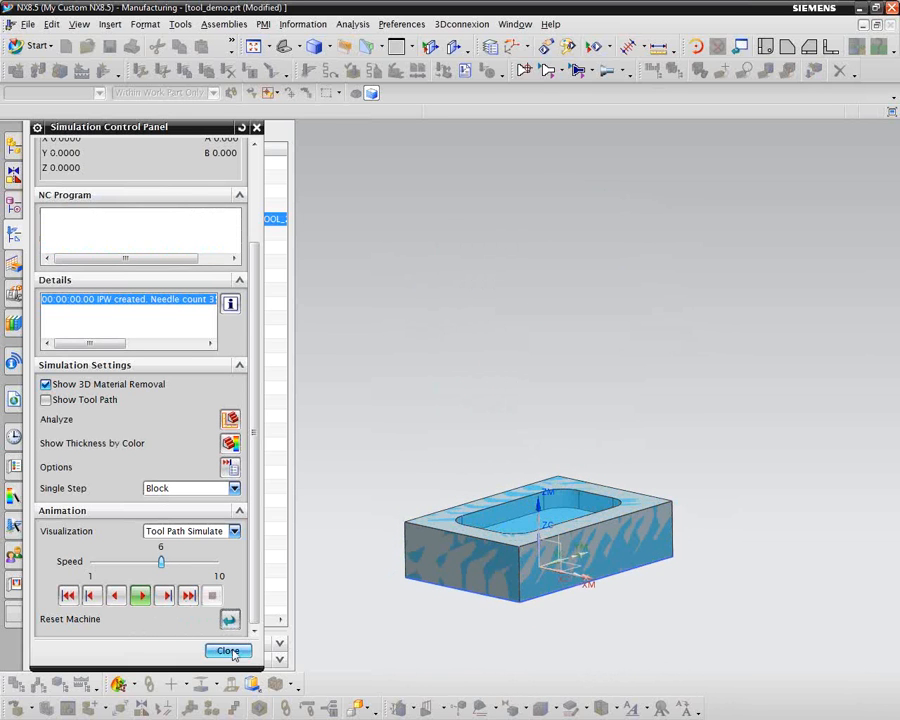
{"action": "left_click", "coordinate": [229, 650]}
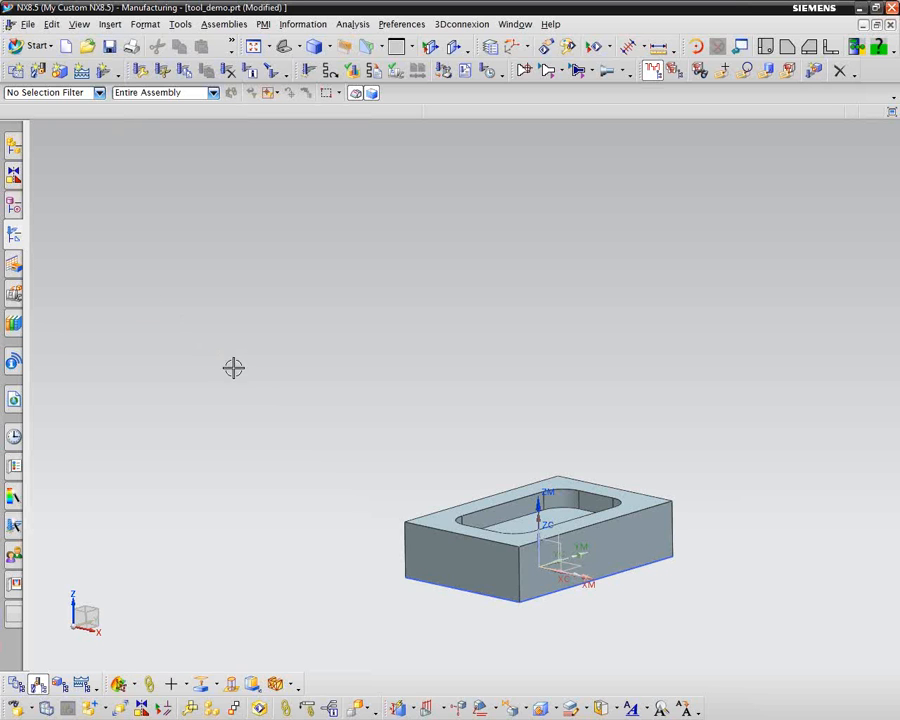
Step: Close the floating True Shading toolbar
{"action": "scroll", "coordinate": [183, 418], "scroll_direction": "up", "scroll_amount": 5}
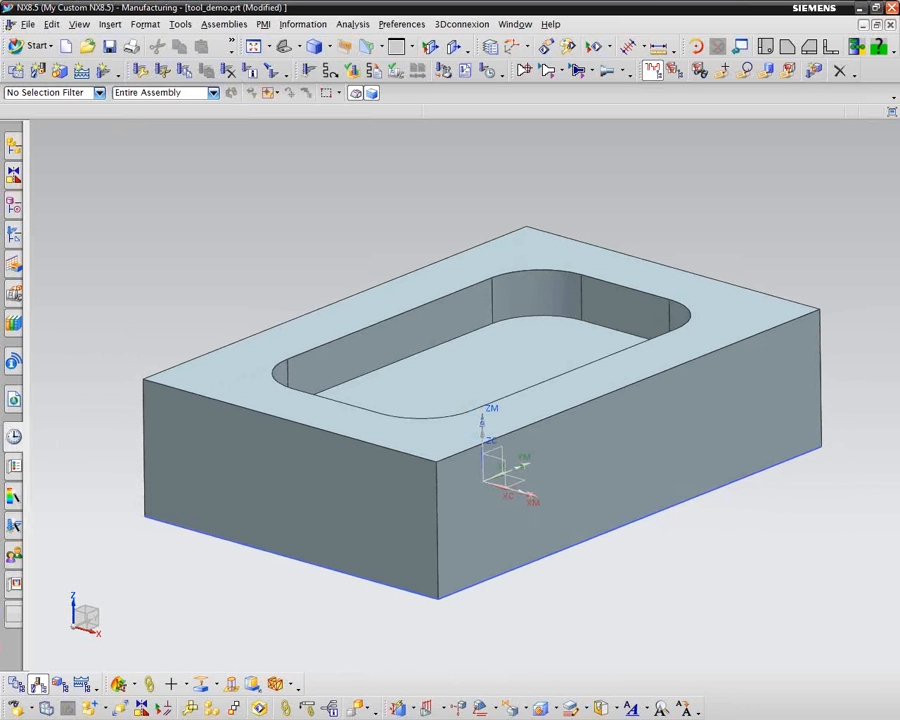
{"action": "mouse_move", "coordinate": [0, 120]}
{"action": "left_mouse_down"}
{"action": "mouse_move", "coordinate": [0, 106]}
{"action": "mouse_move", "coordinate": [514, 21]}
{"action": "mouse_move", "coordinate": [620, 165]}
{"action": "mouse_move", "coordinate": [570, 146]}
{"action": "left_mouse_up"}
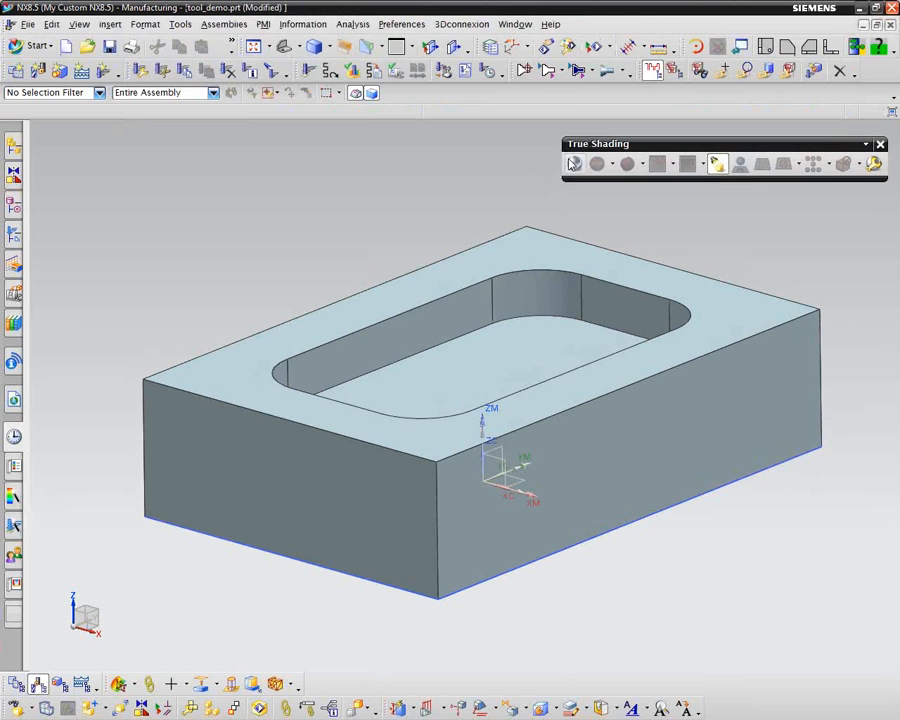
{"action": "left_click", "coordinate": [880, 144]}
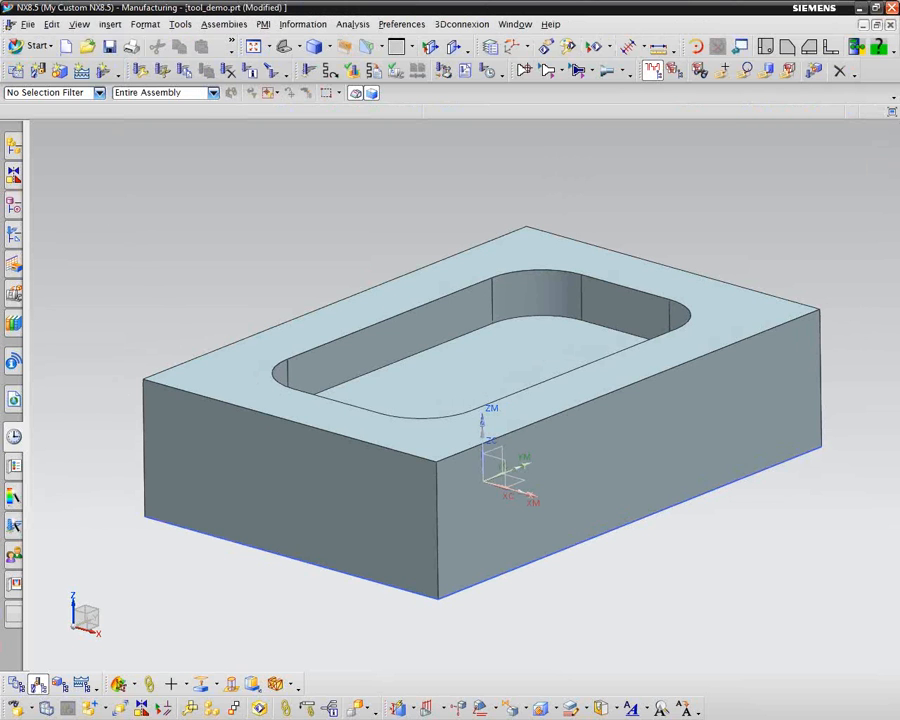